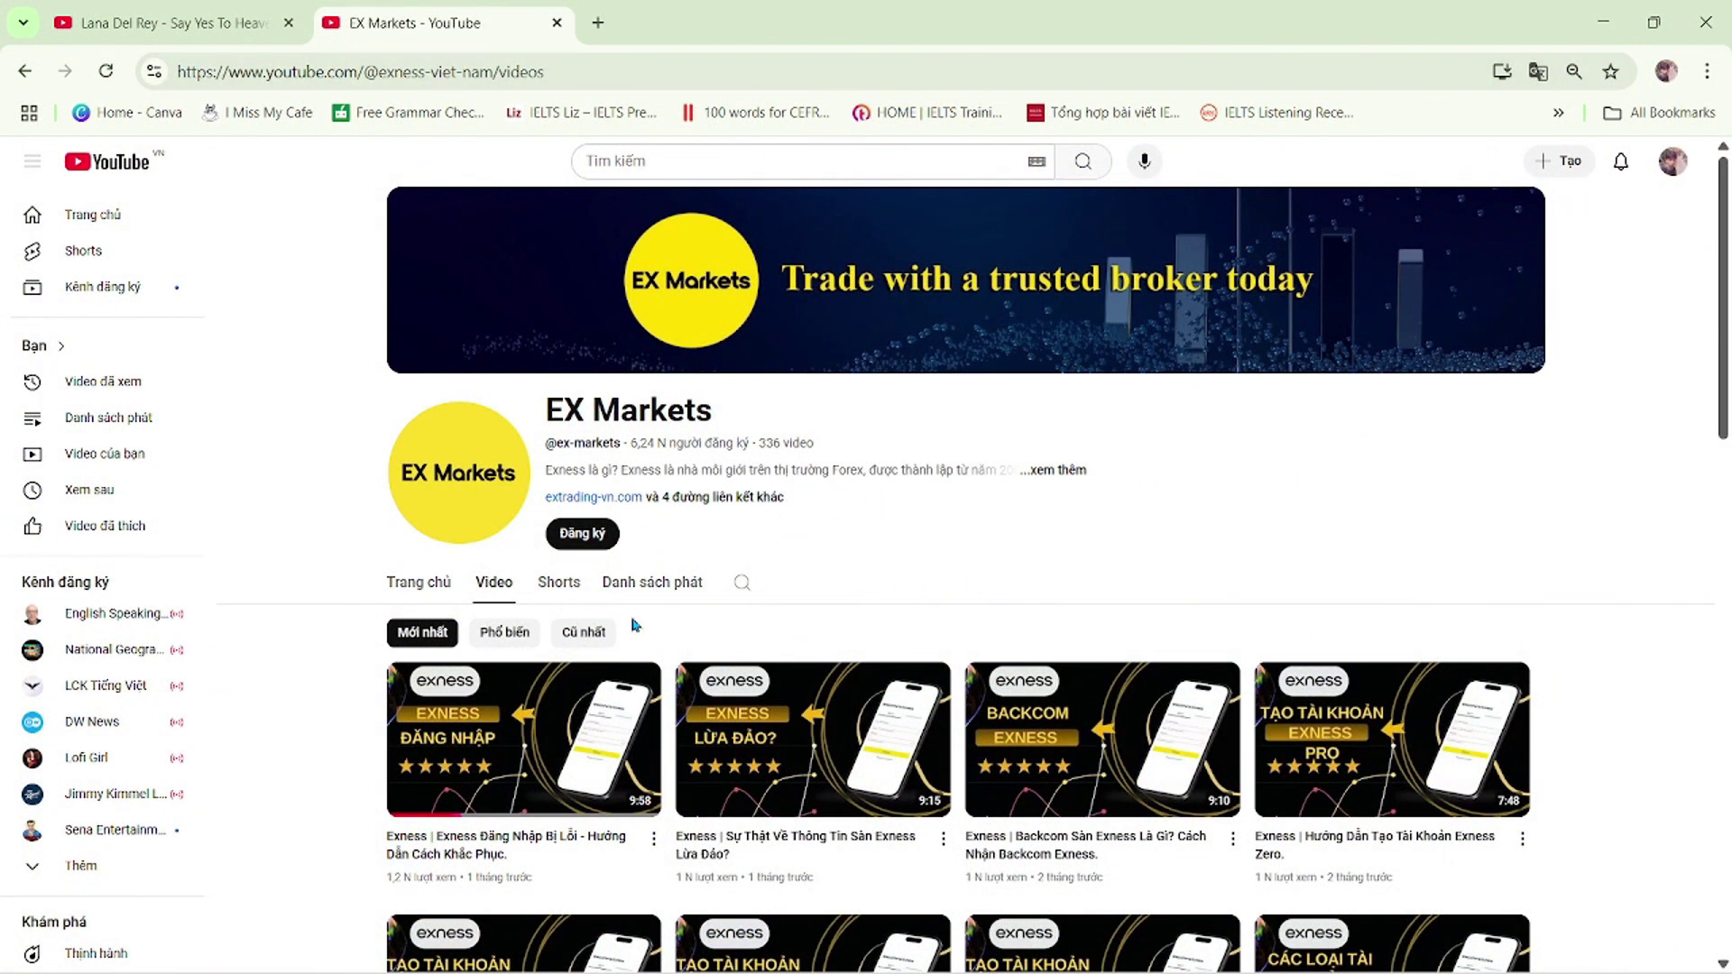
Step: Subscribe to the EX Markets channel on YouTube
scroll(1076, 606, "down", 4)
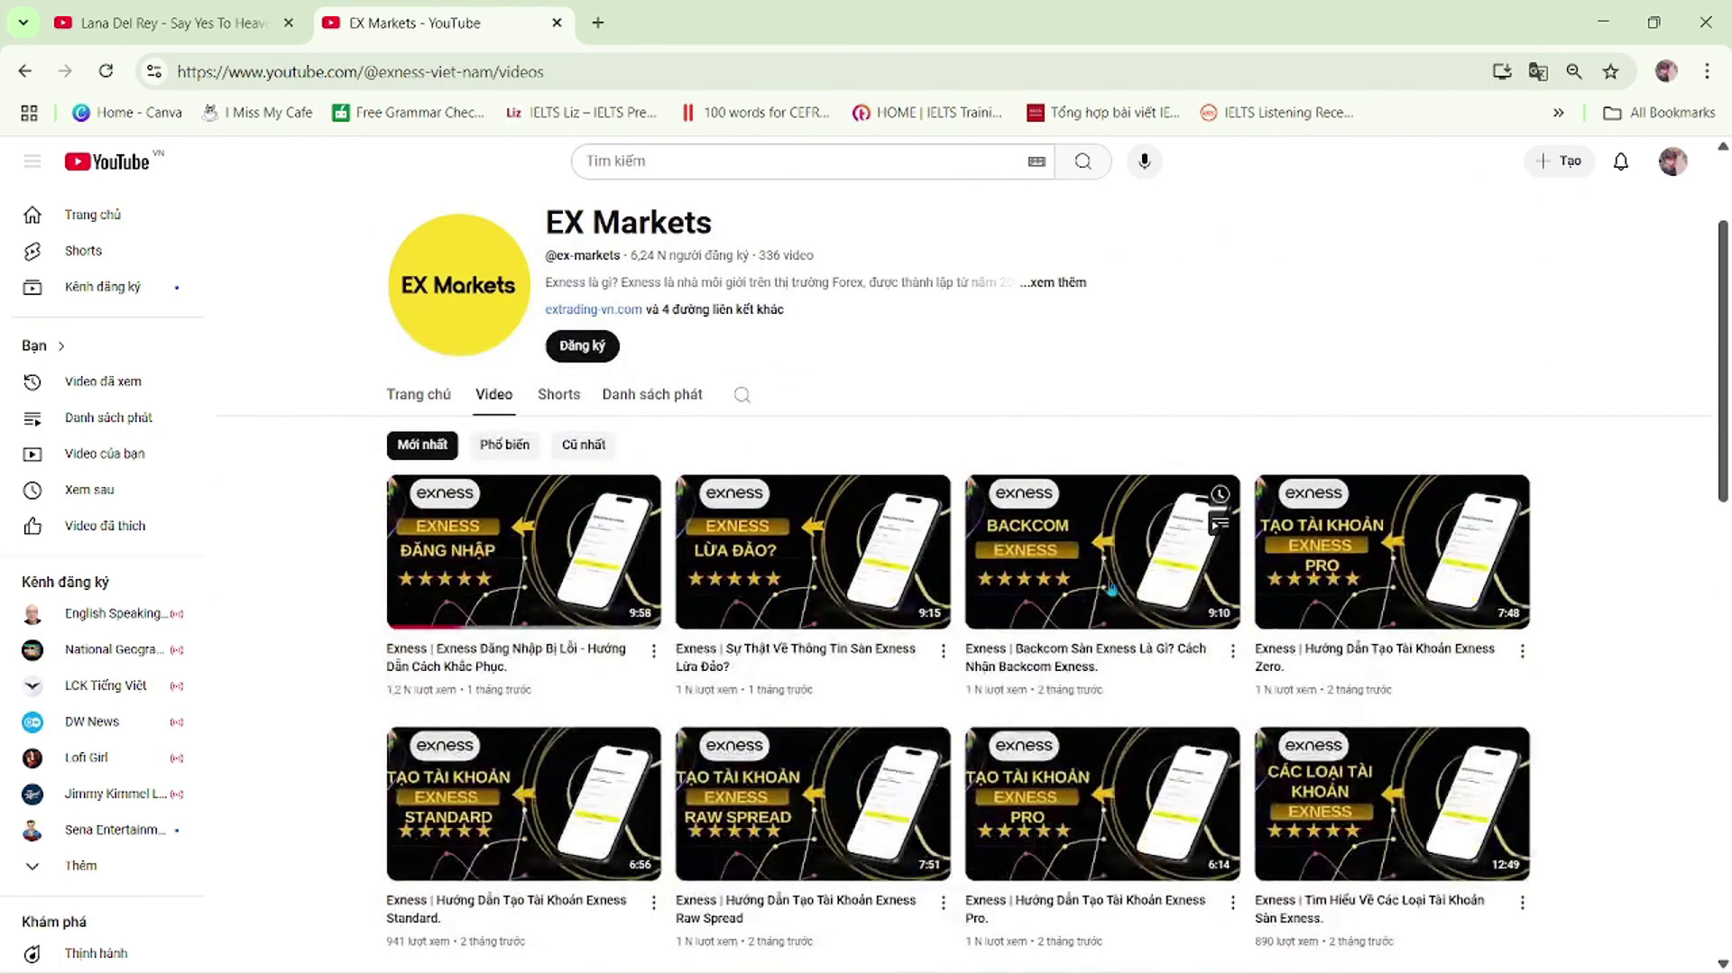
scroll(1225, 539, "up", 4)
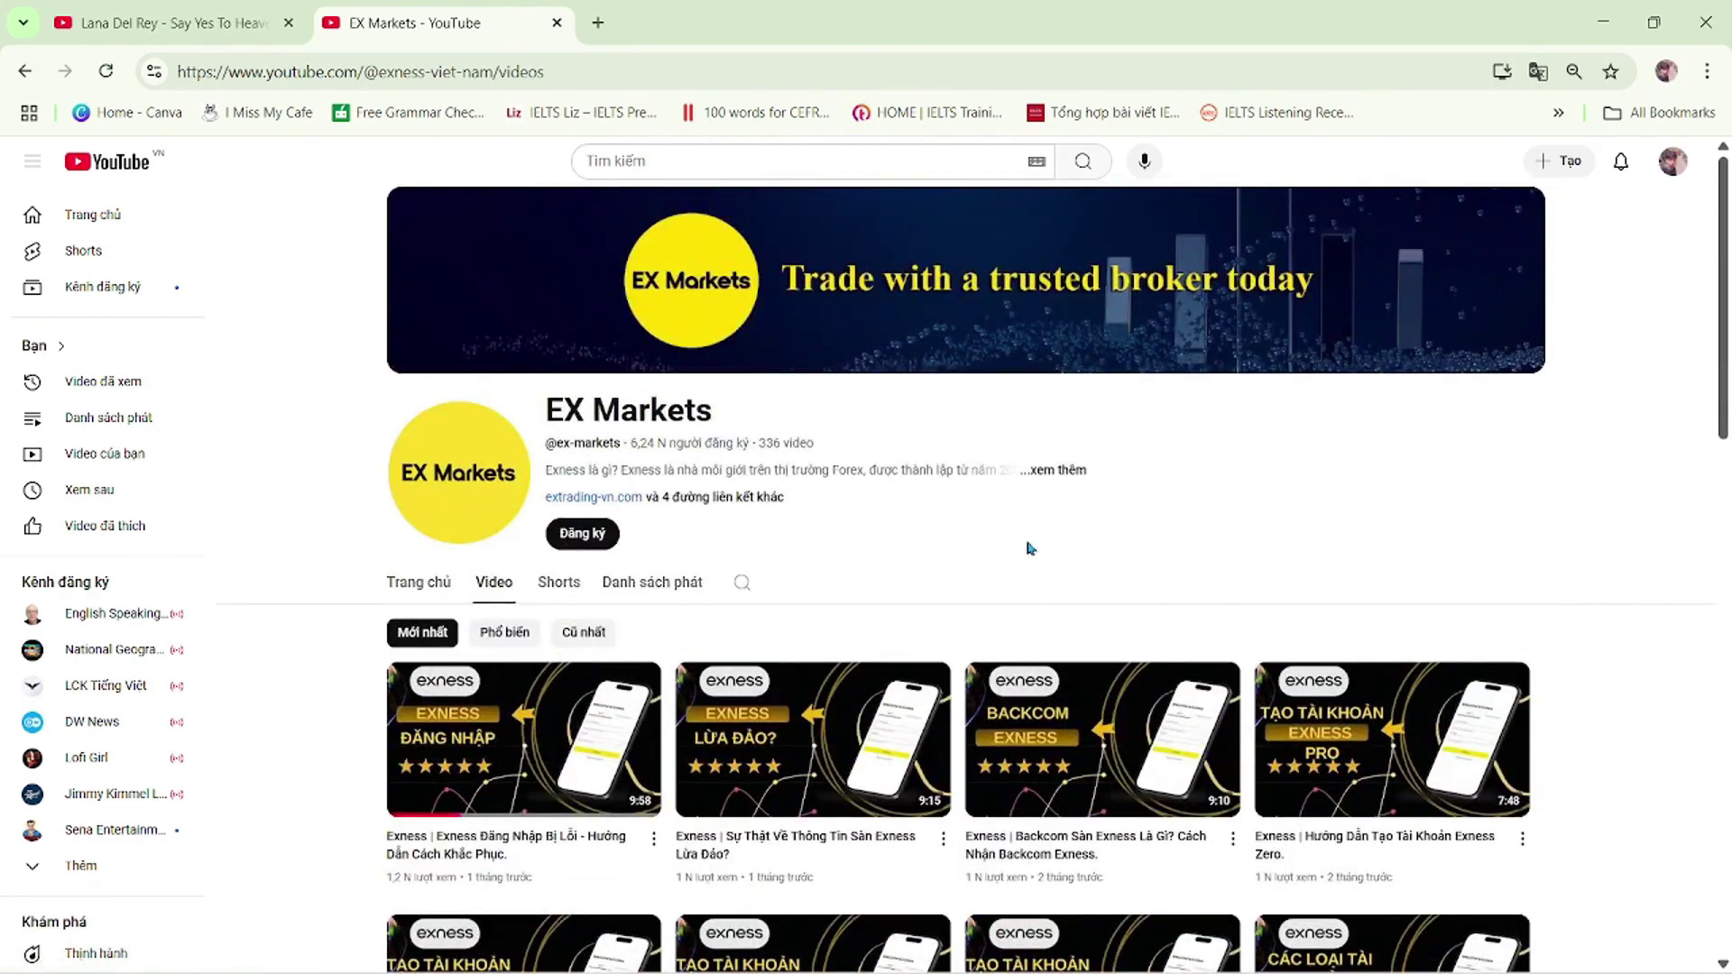
left_click(582, 535)
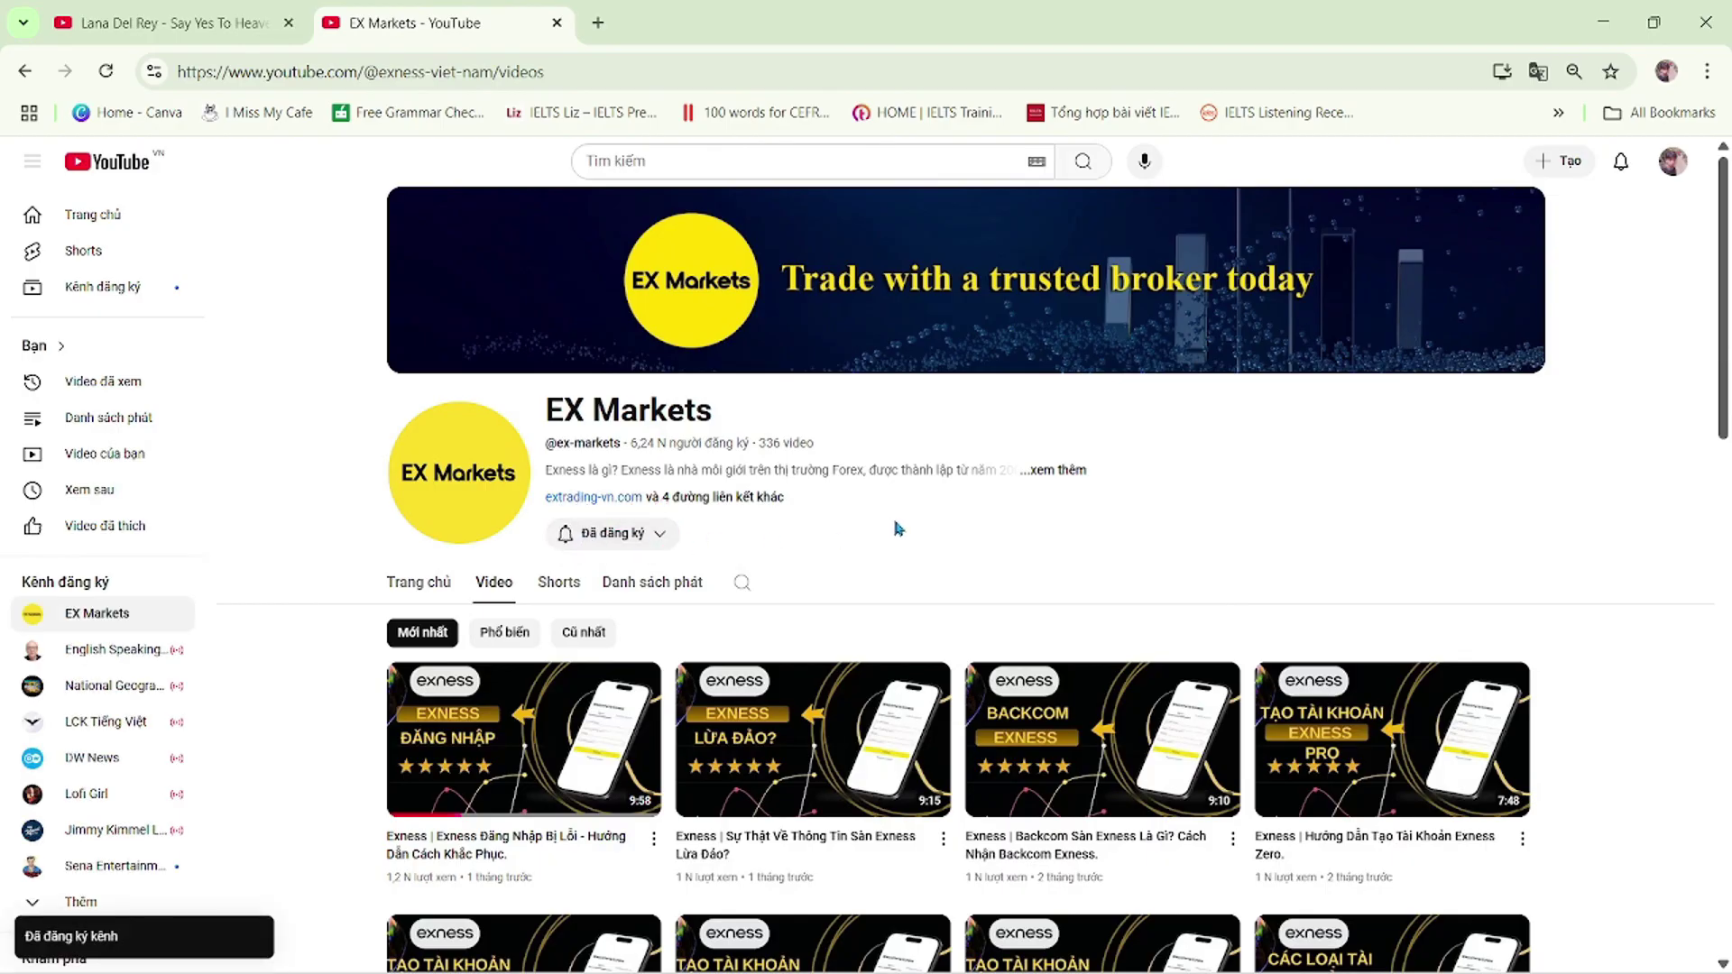
Step: Browse the EX Markets channel's home page of featured videos
left_click(418, 582)
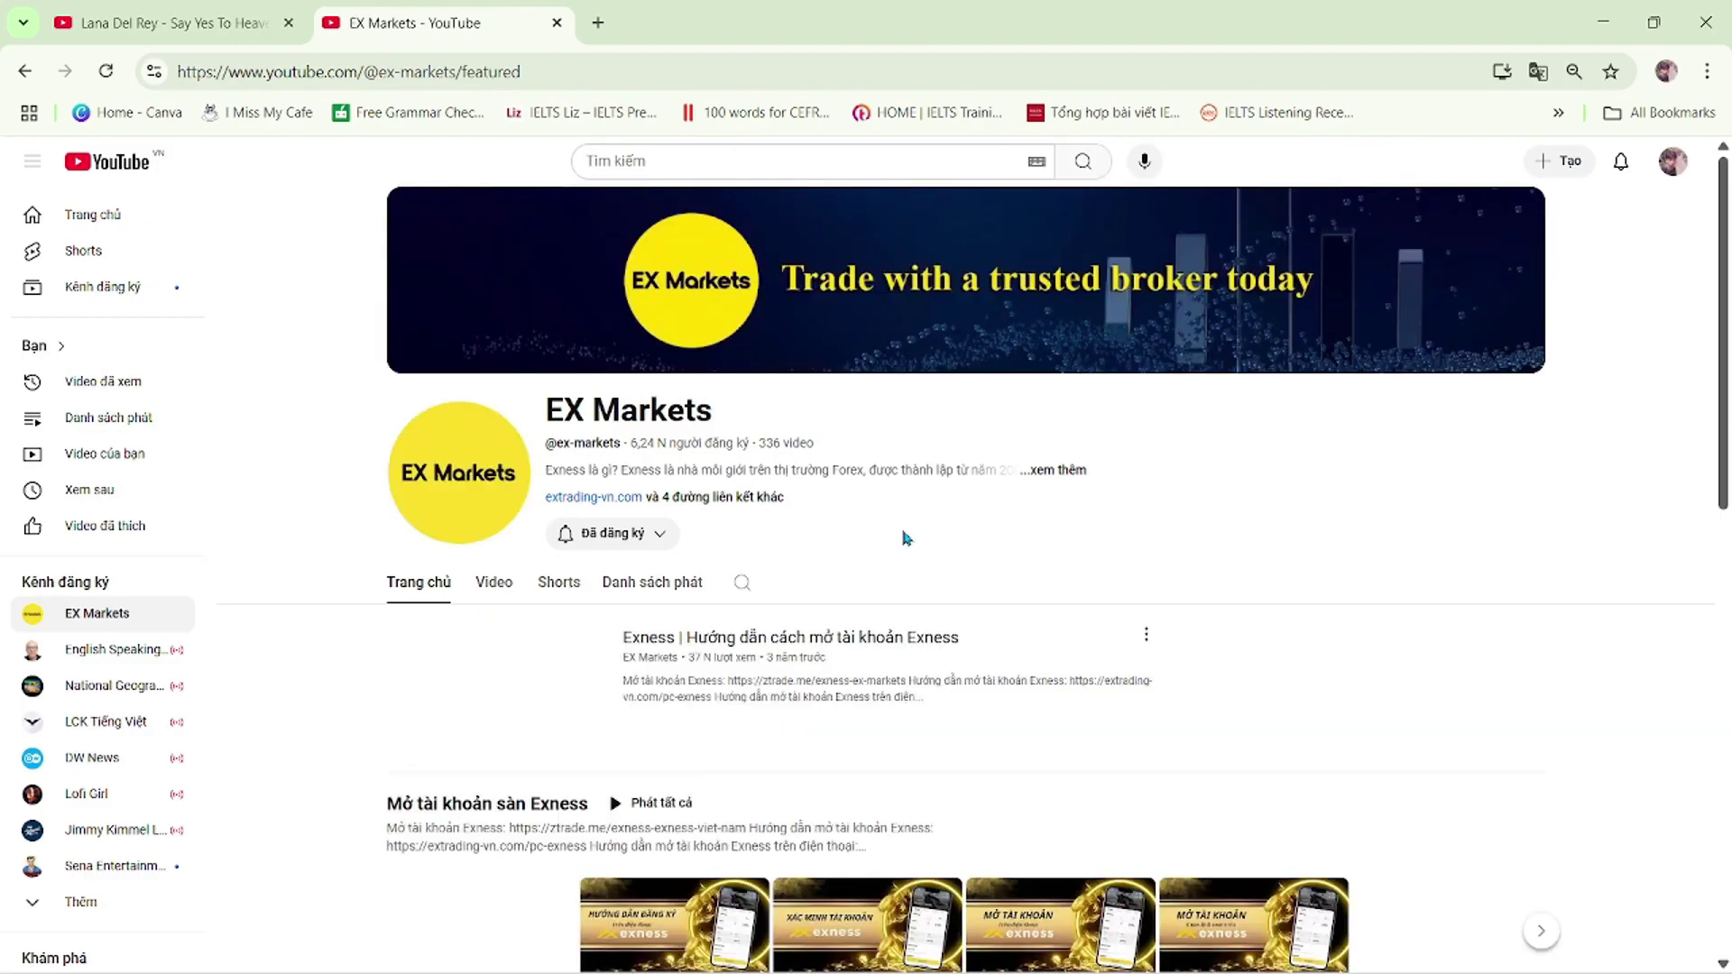
scroll(959, 532, "down", 2)
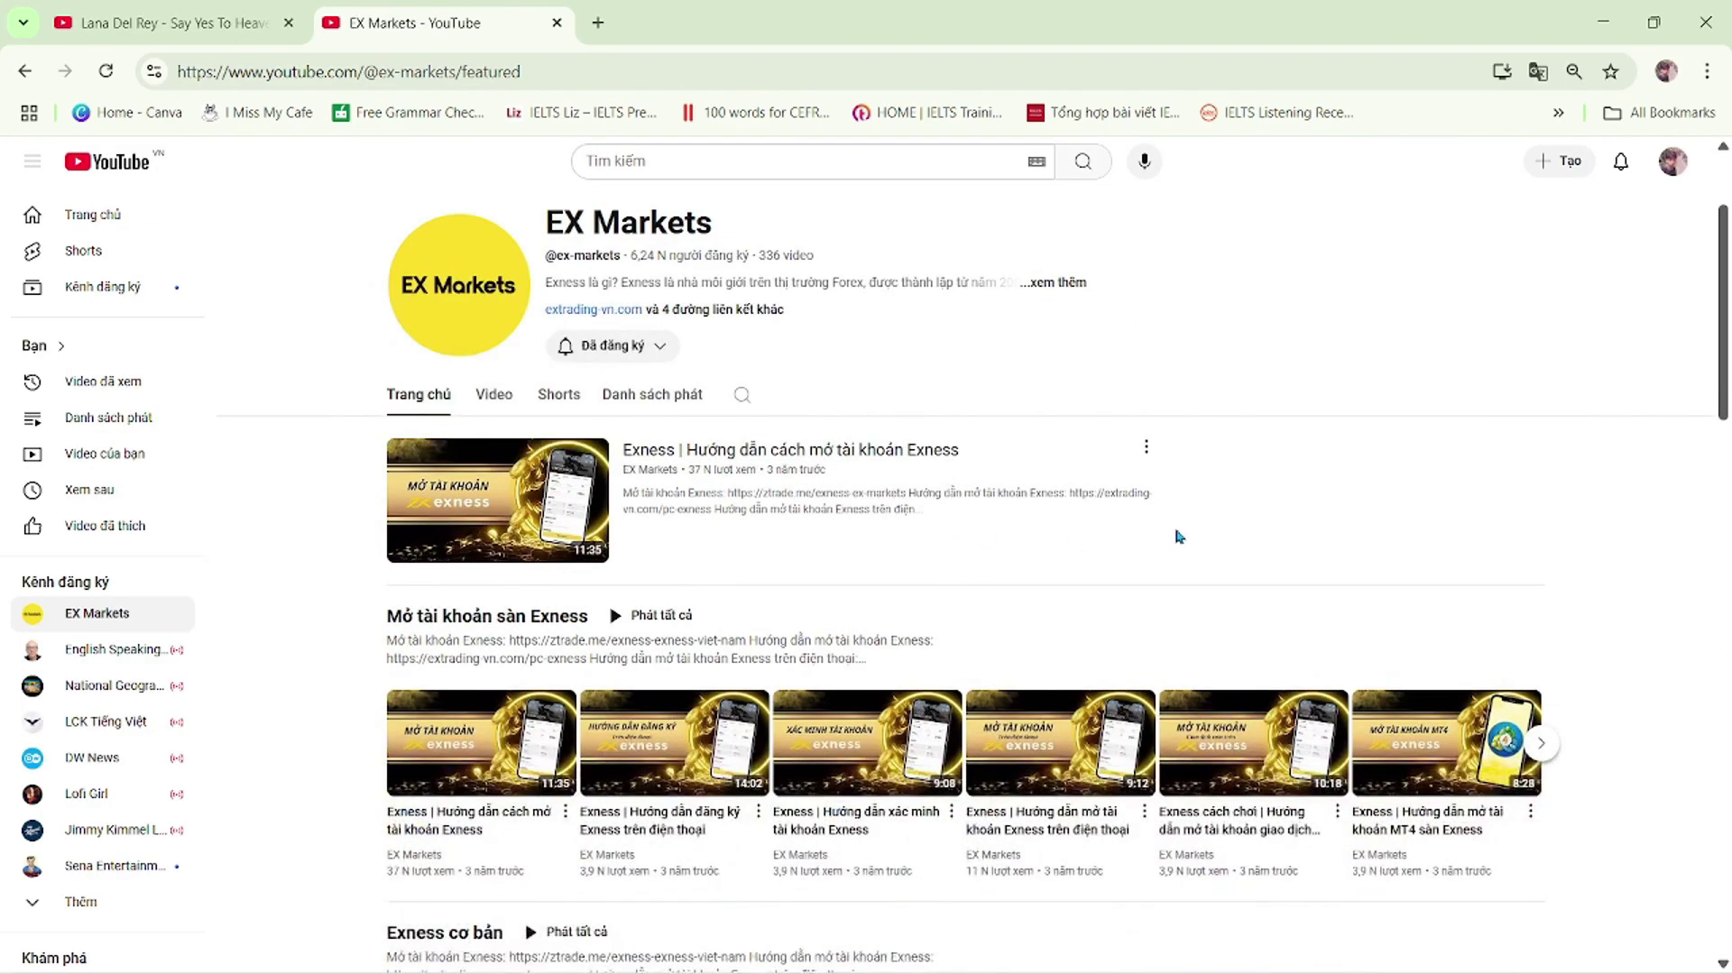
scroll(1263, 523, "up", 2)
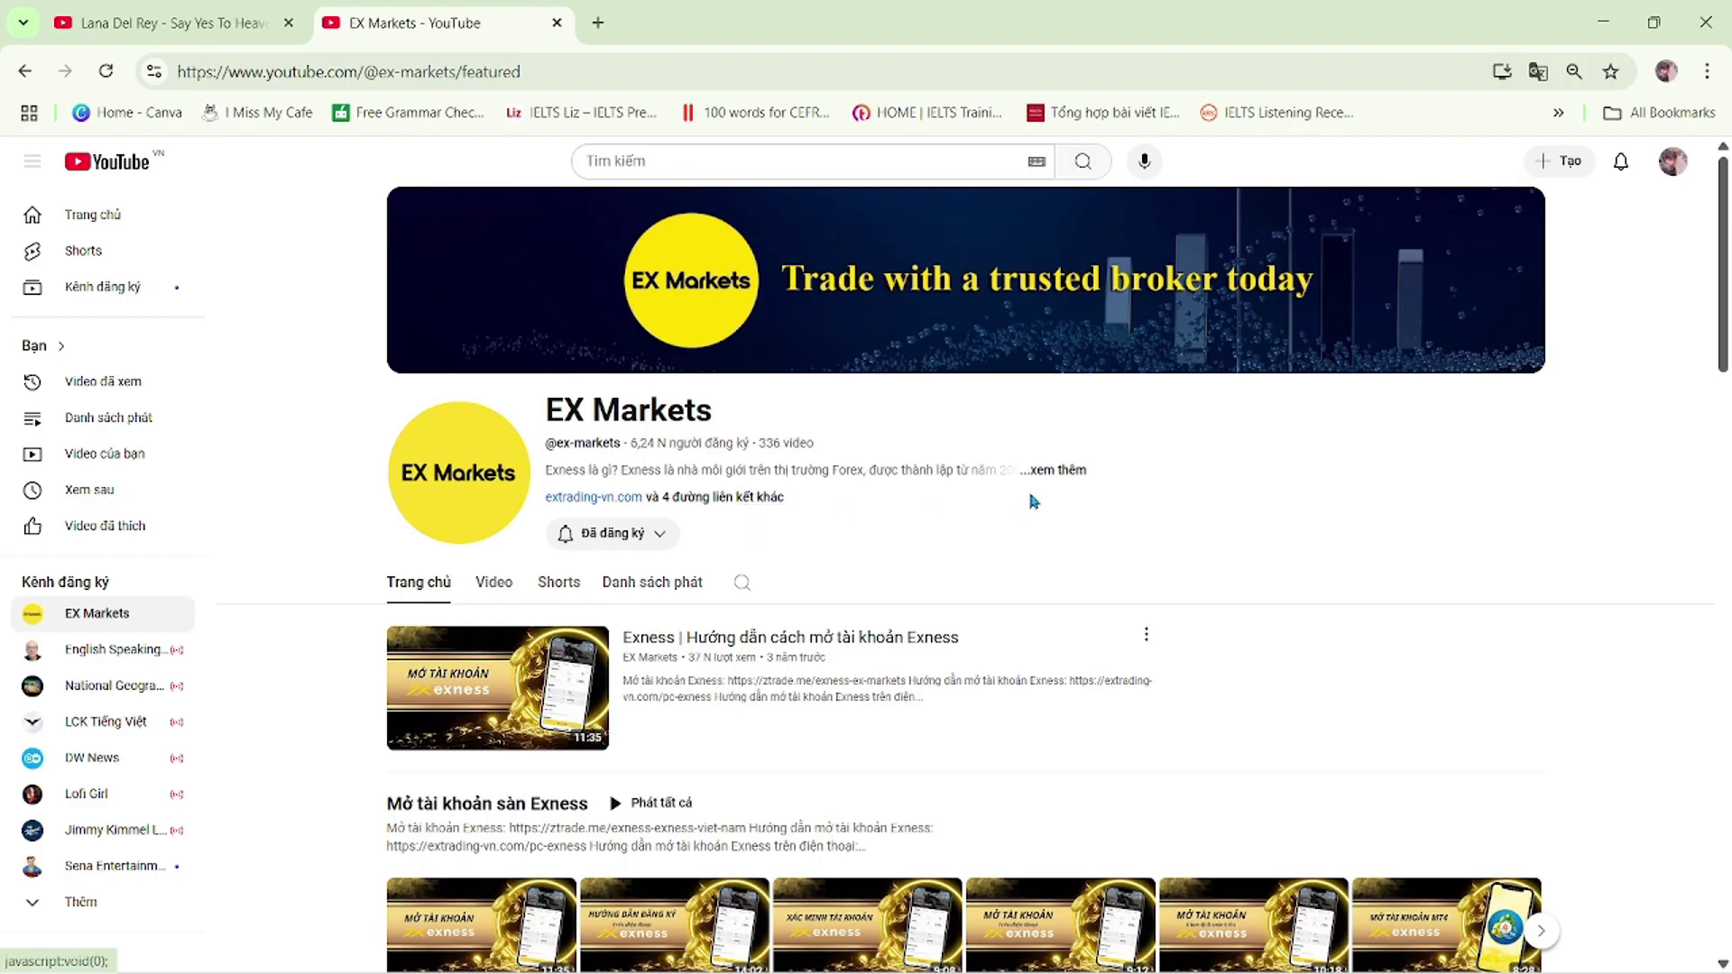
Step: Expand the Exness account-opening video's description, then the channel's full description
key("alt+Left")
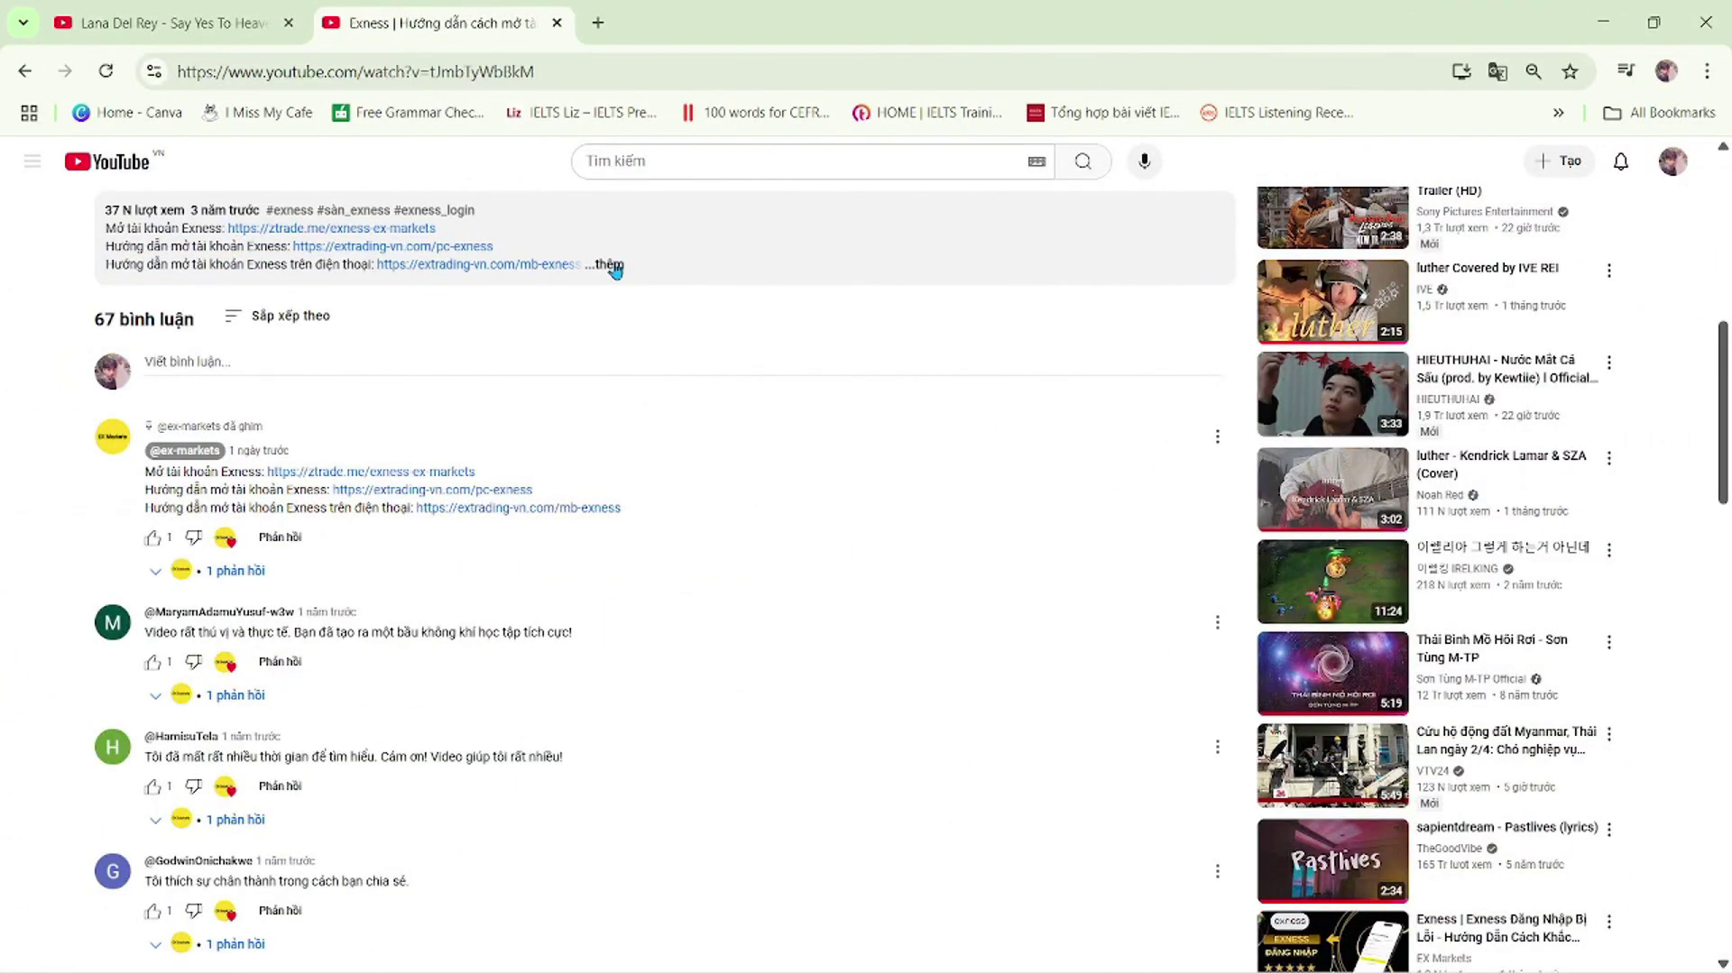
scroll(577, 397, "up", 2)
left_click(622, 453)
key("alt+Right")
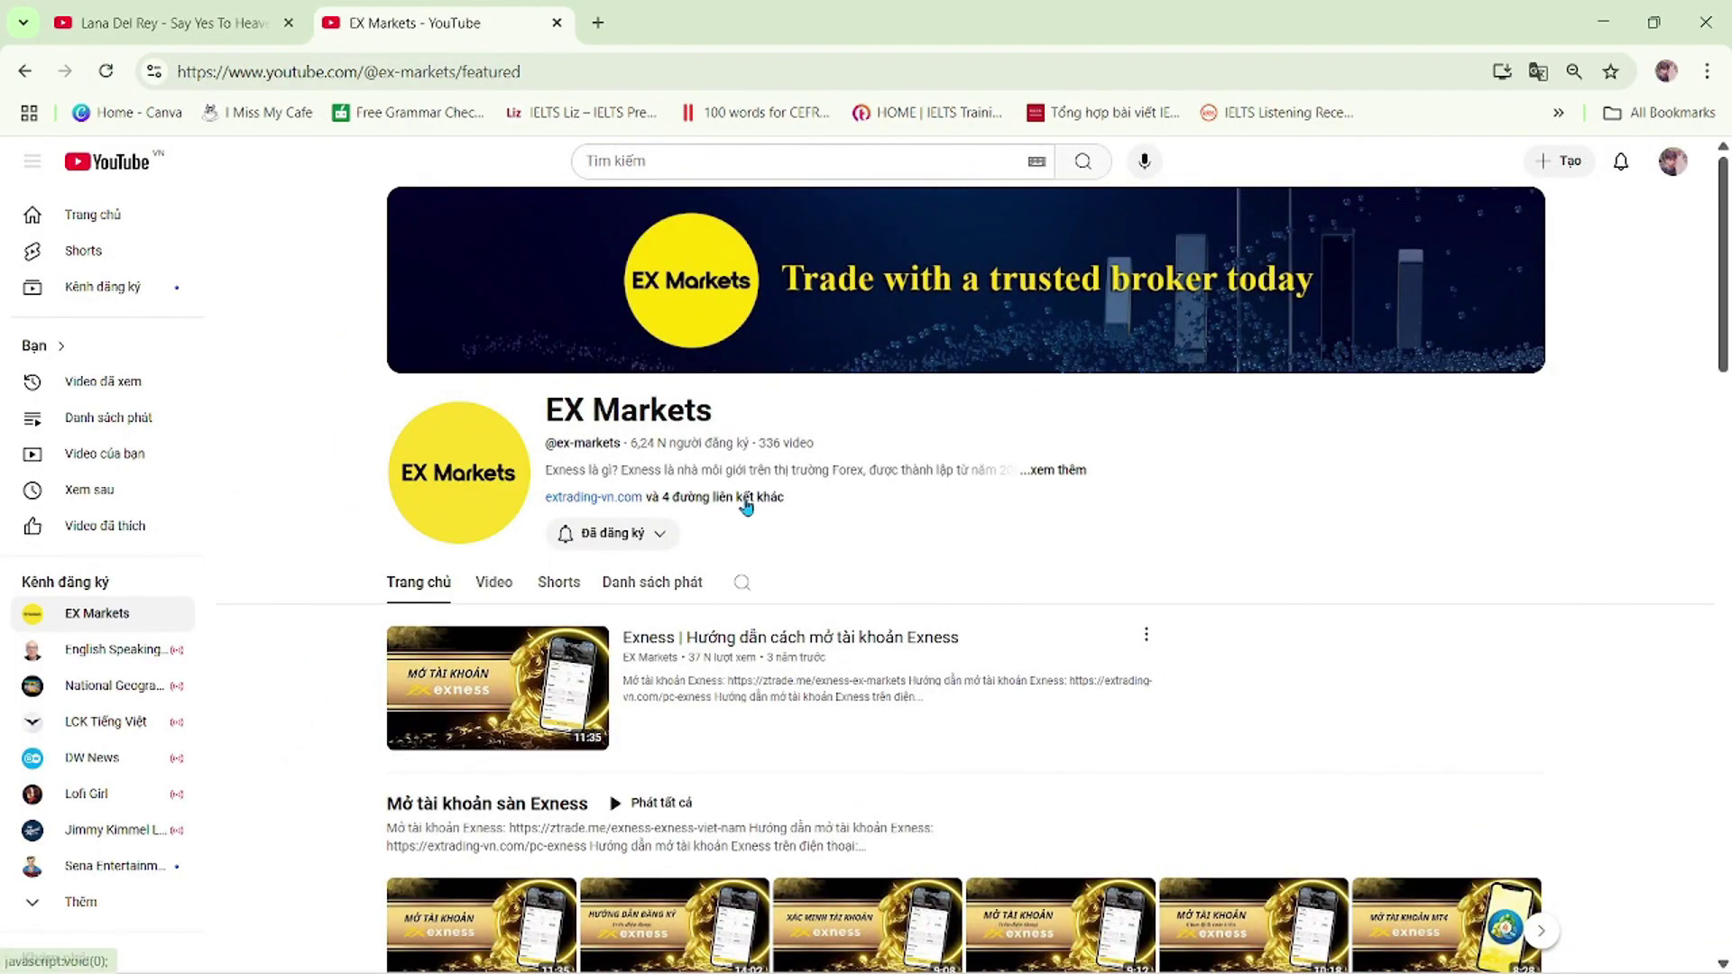
left_click(1039, 472)
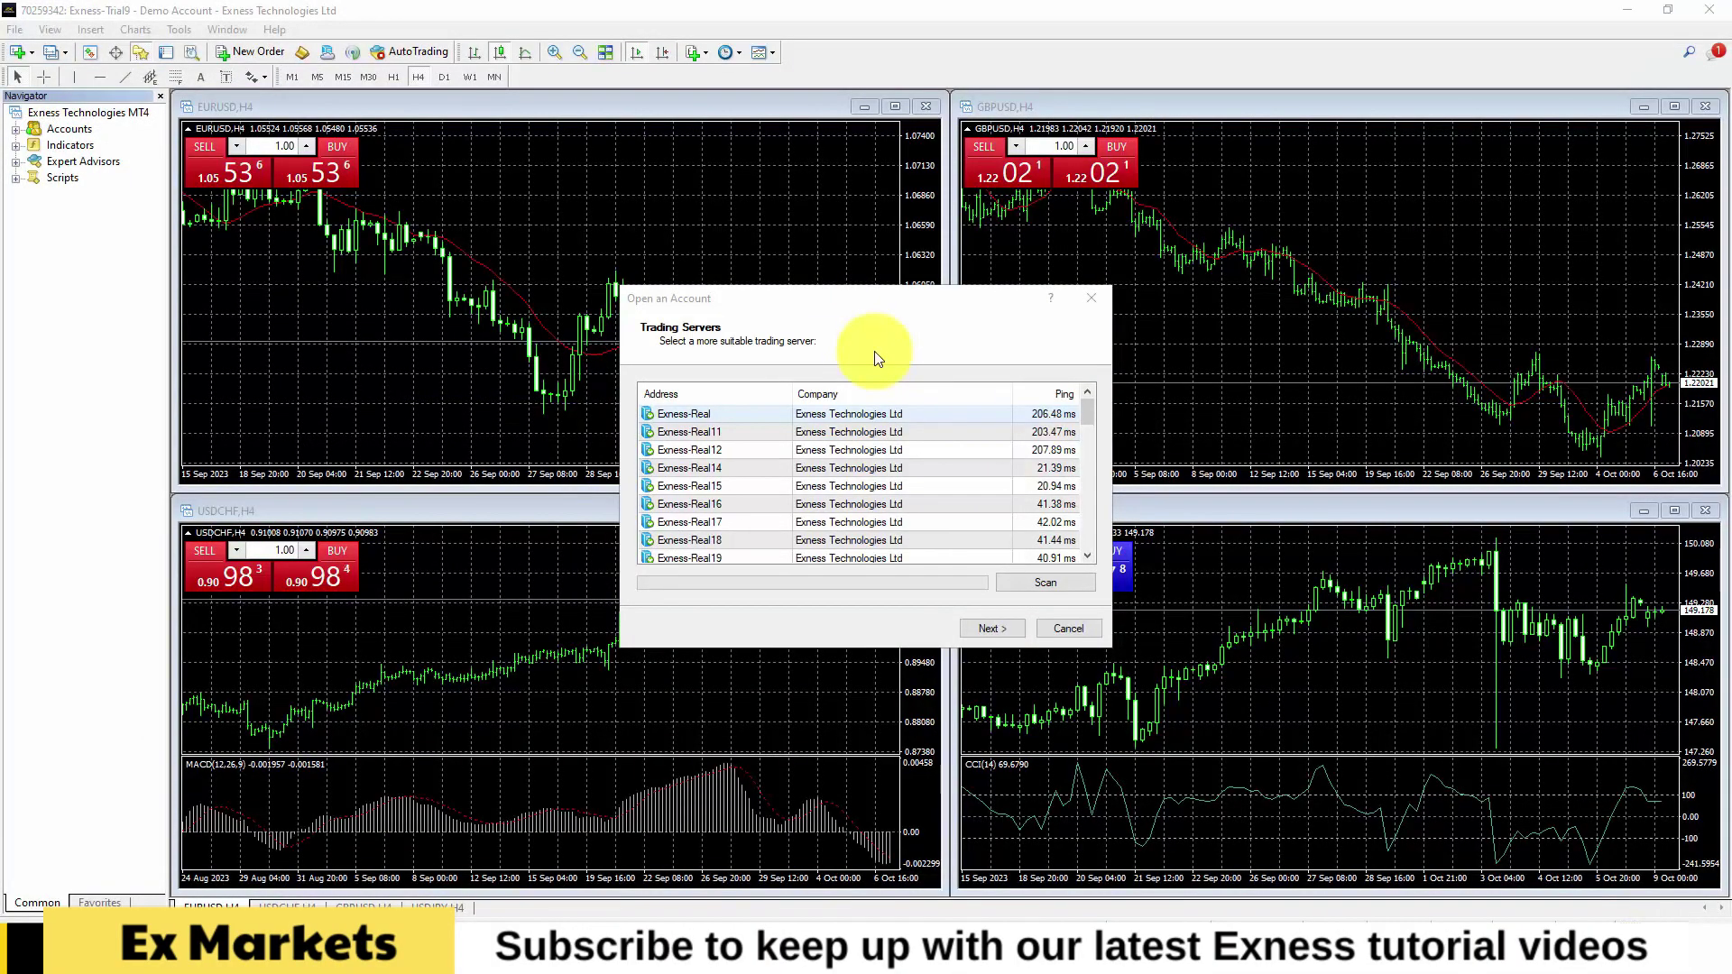
Step: Select the Exness-Real server in Open an Account, then cancel the dialog
left_click(784, 311)
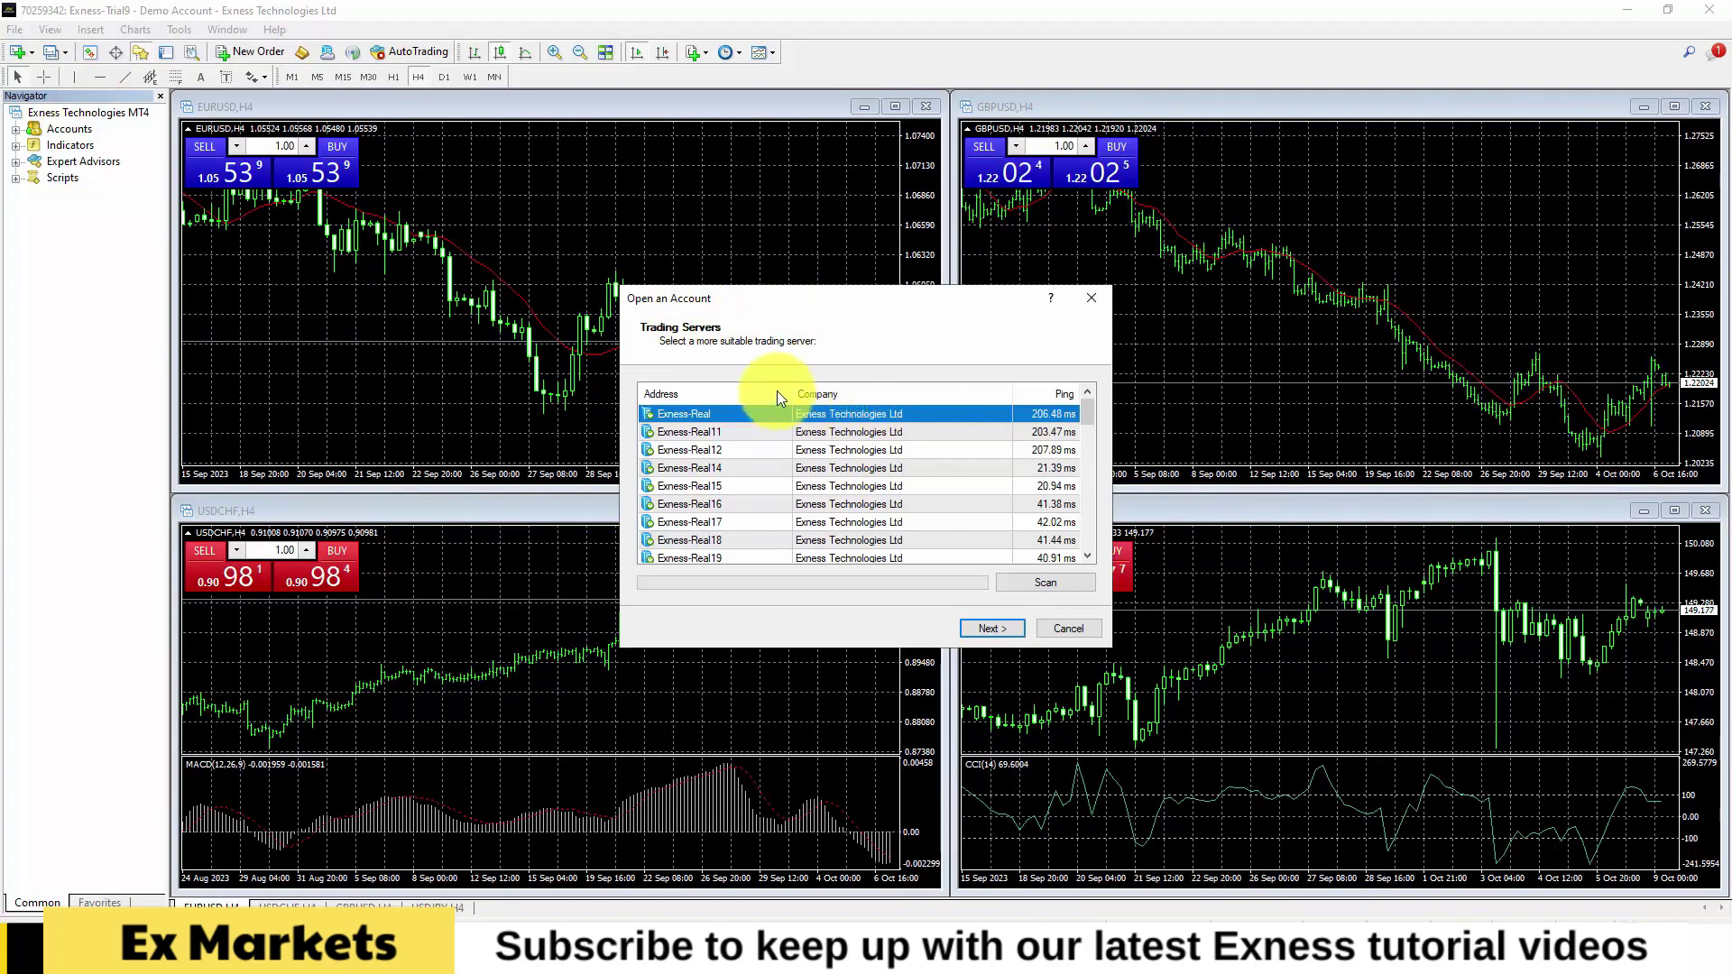
left_click(1066, 629)
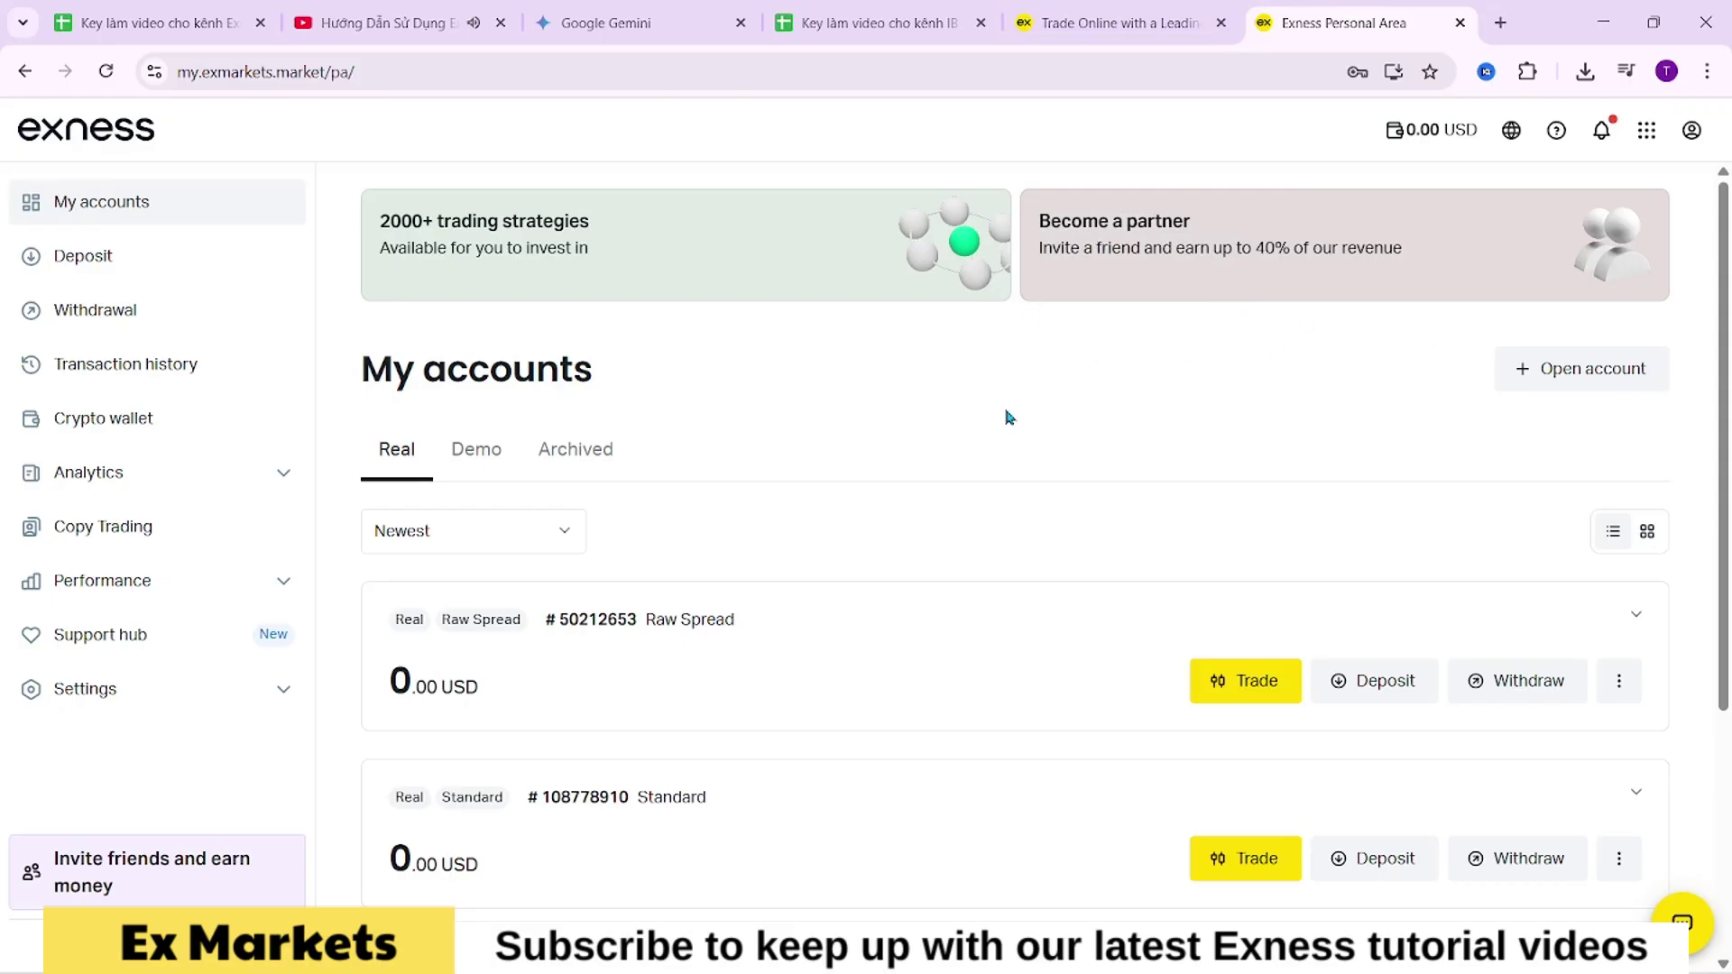
Step: Switch My accounts to the grid view of account detail cards
scroll(1005, 418, "down", 4)
scroll(1123, 431, "up", 2)
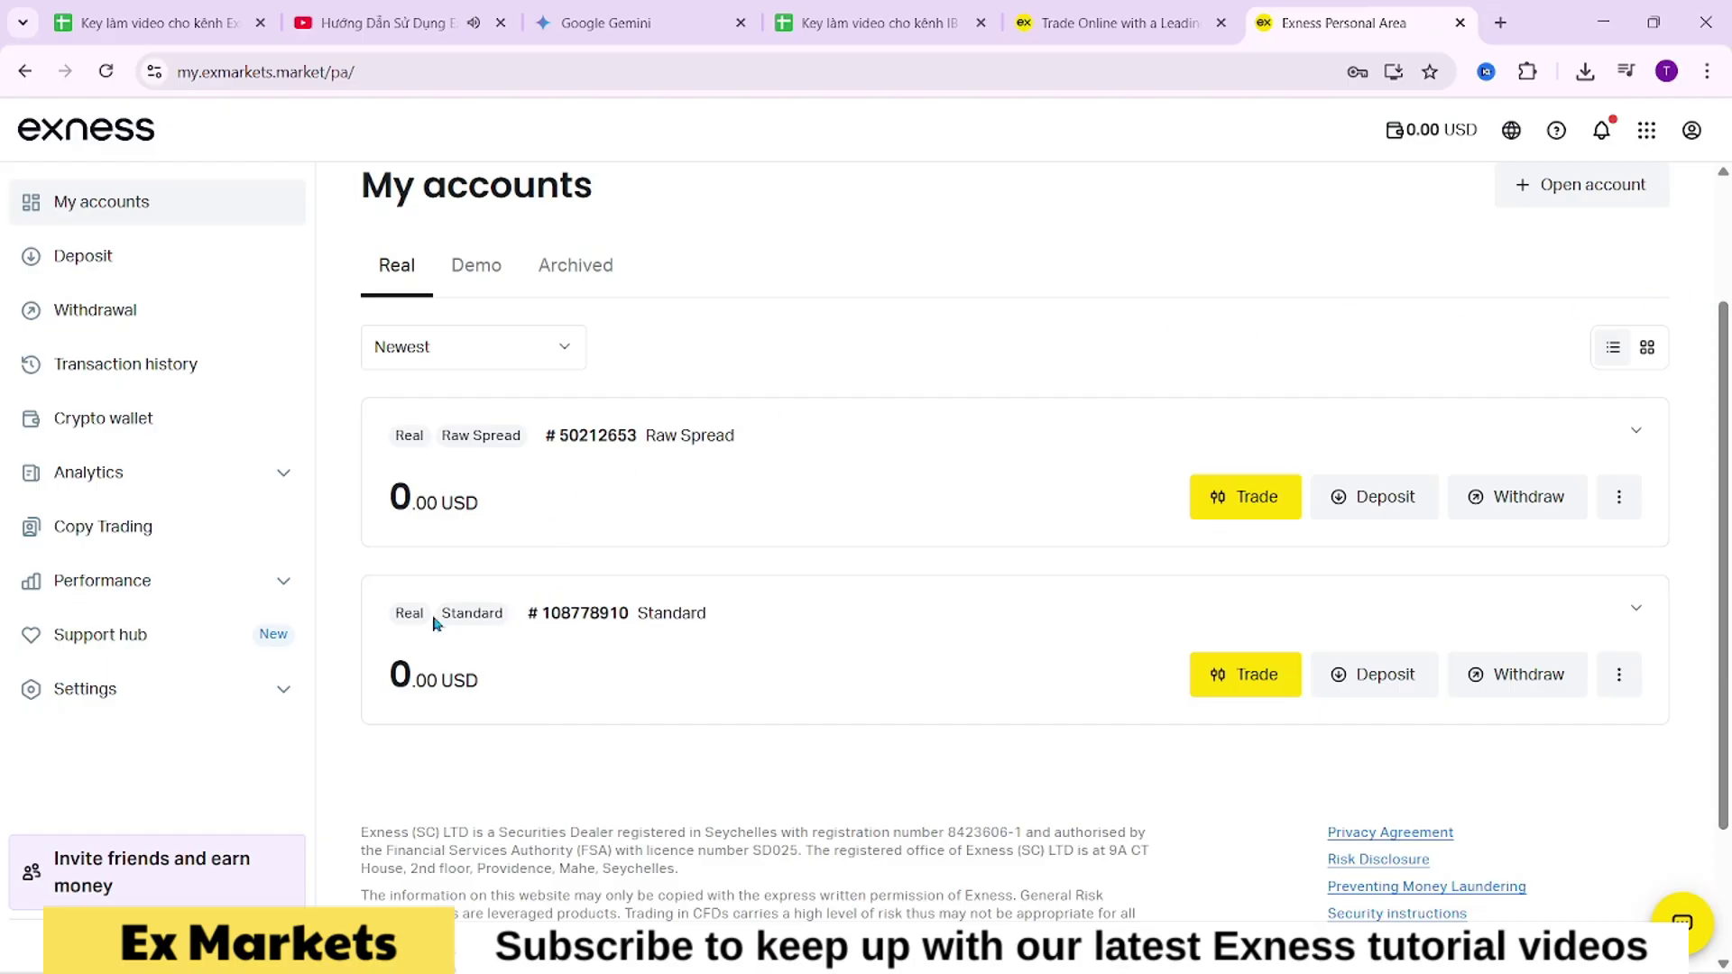
scroll(786, 519, "up", 2)
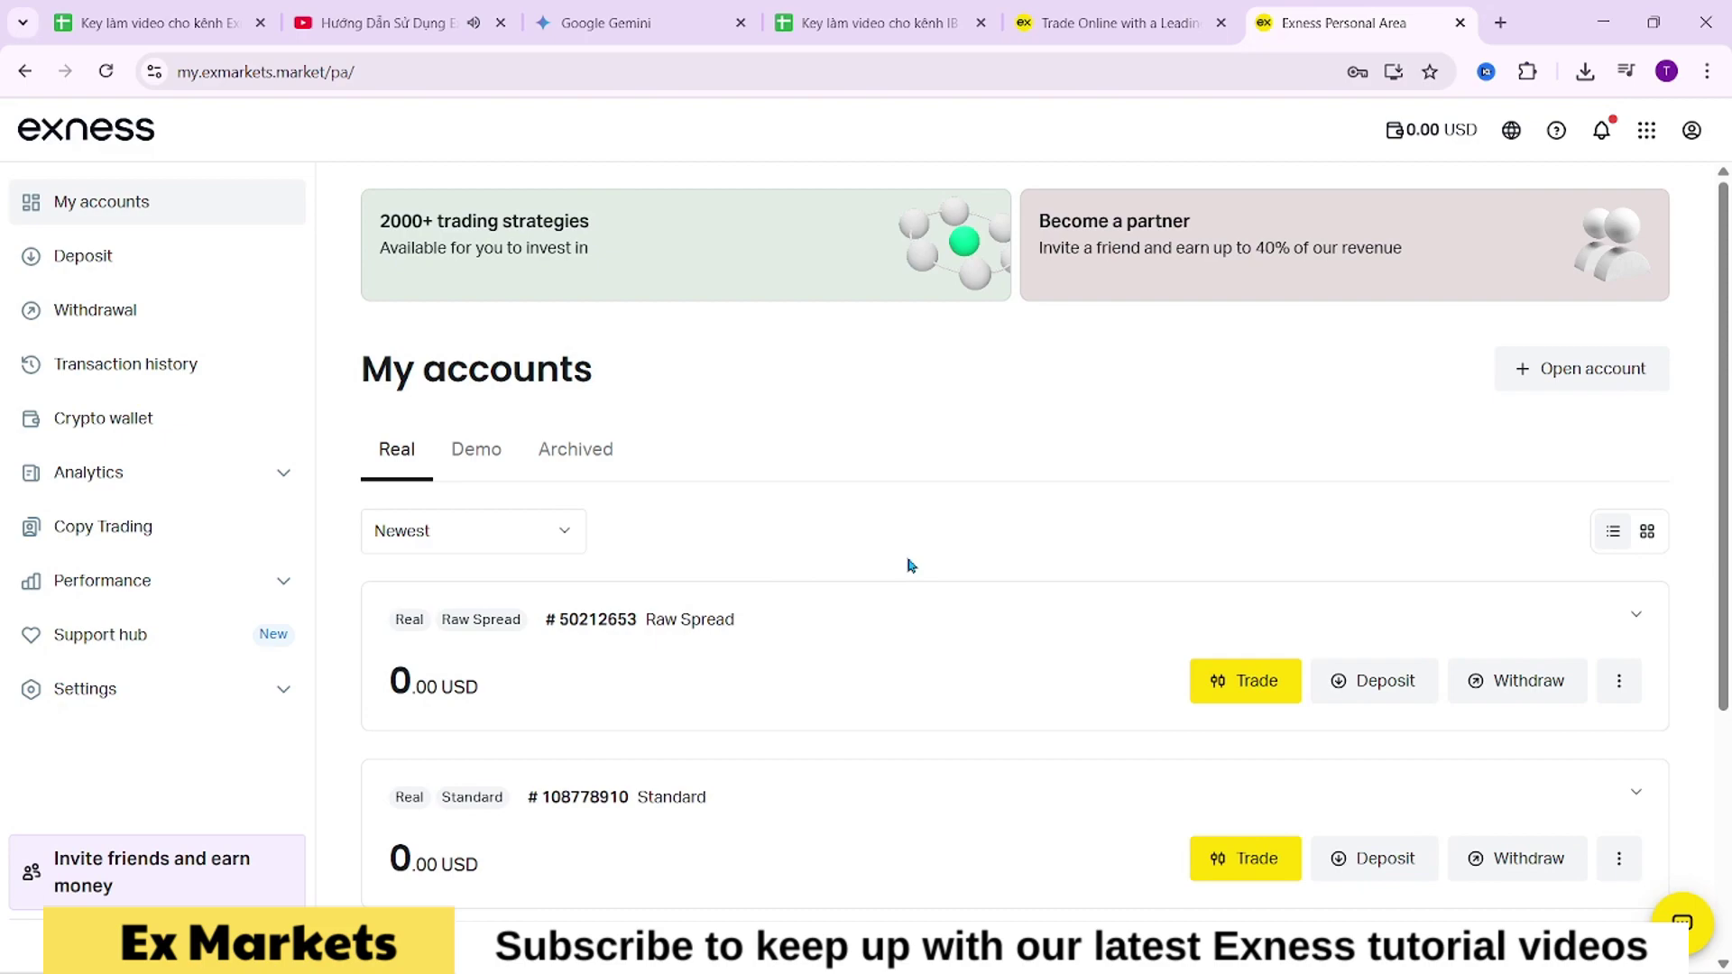
scroll(922, 560, "down", 2)
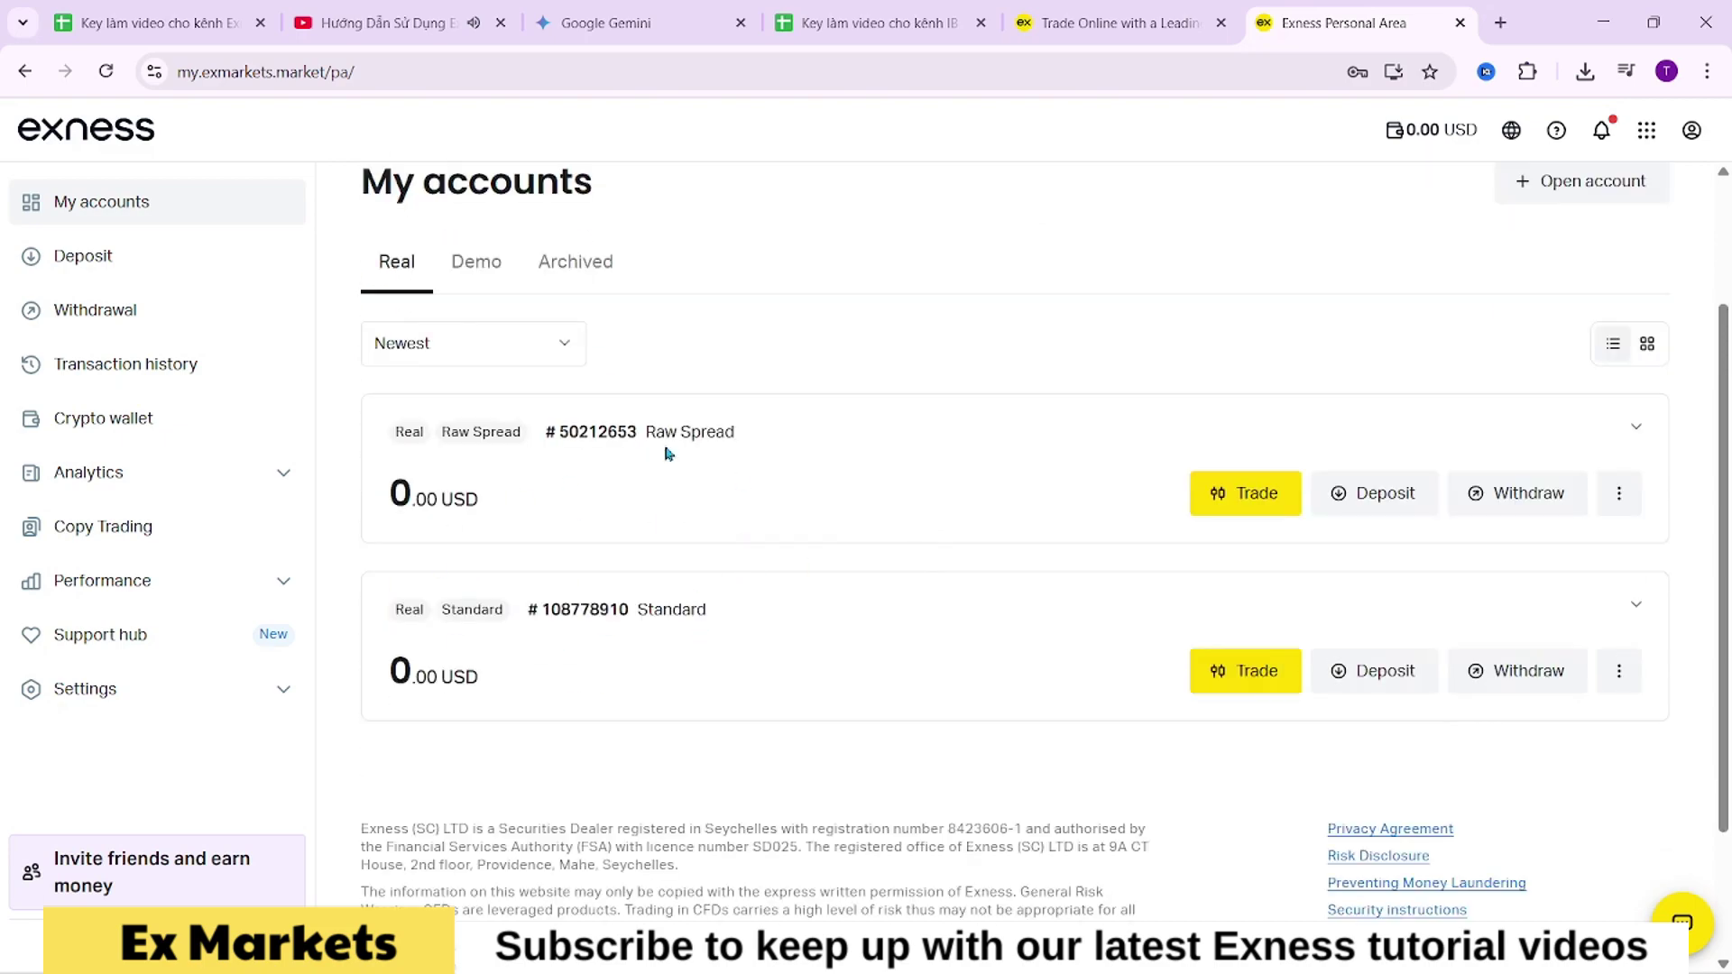
left_click(1621, 493)
left_click(1647, 350)
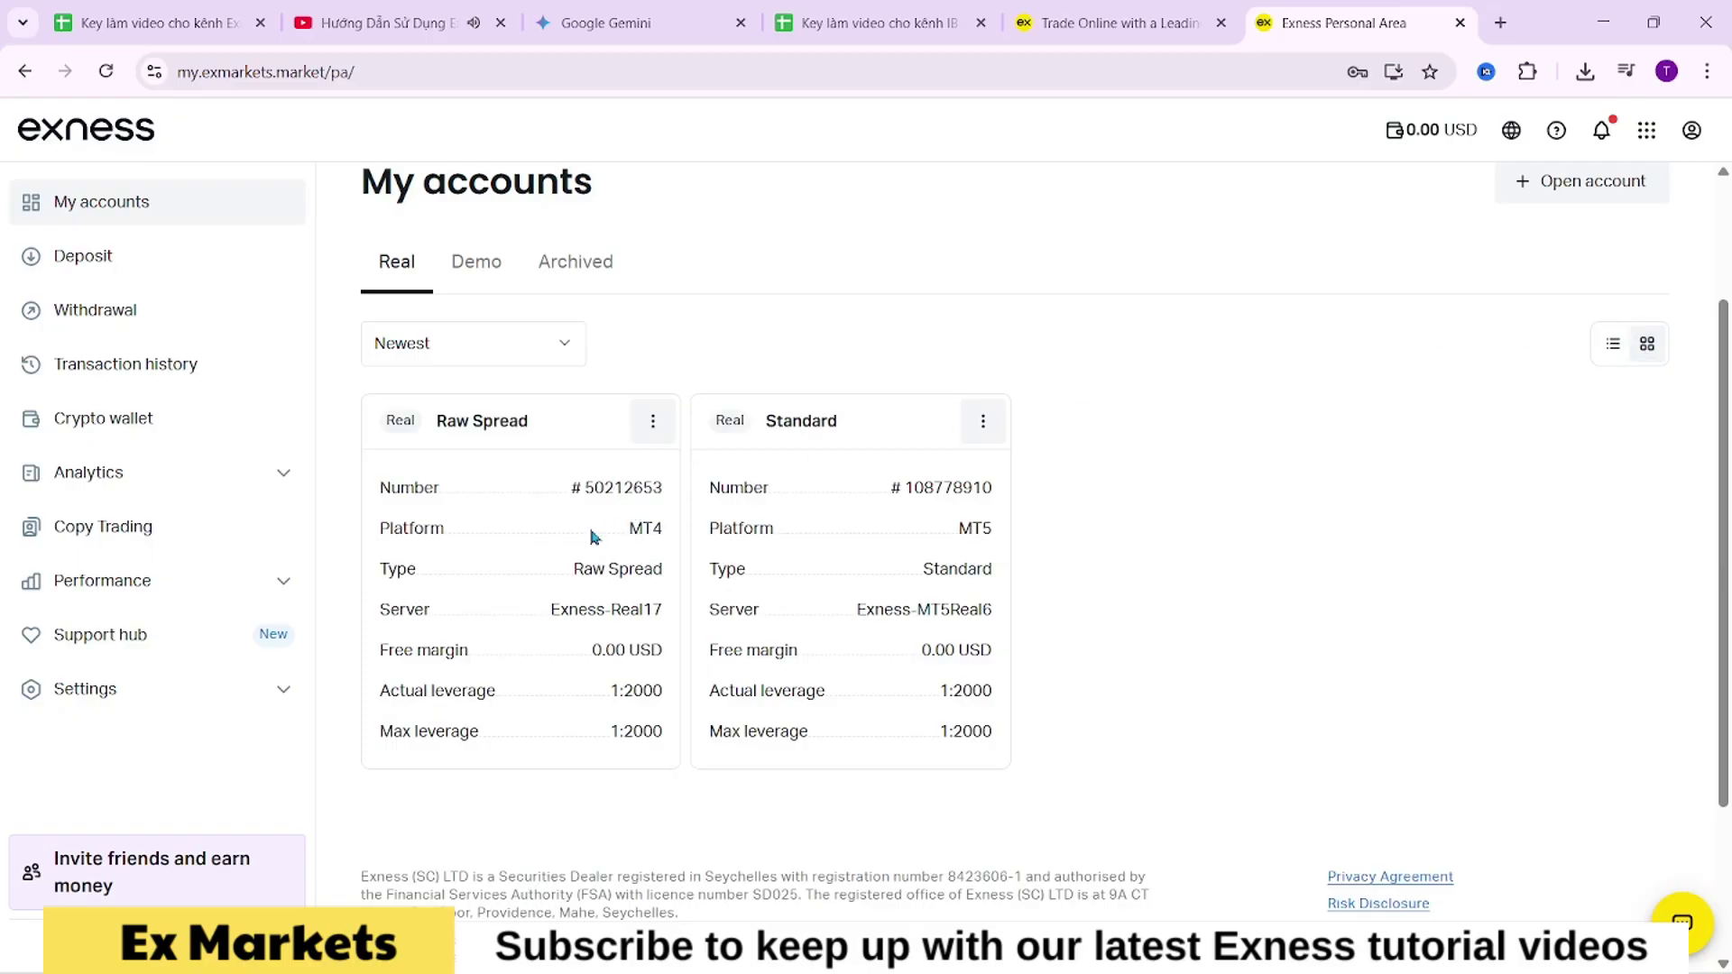
Step: Highlight the MT4 and MT5 platform values on the Raw Spread and Standard cards
double_click(636, 521)
left_click_drag(959, 529, 1004, 529)
left_click(610, 510)
Step: Open the Raw Spread account's information and select its Exness-Real17 server value
left_click(652, 421)
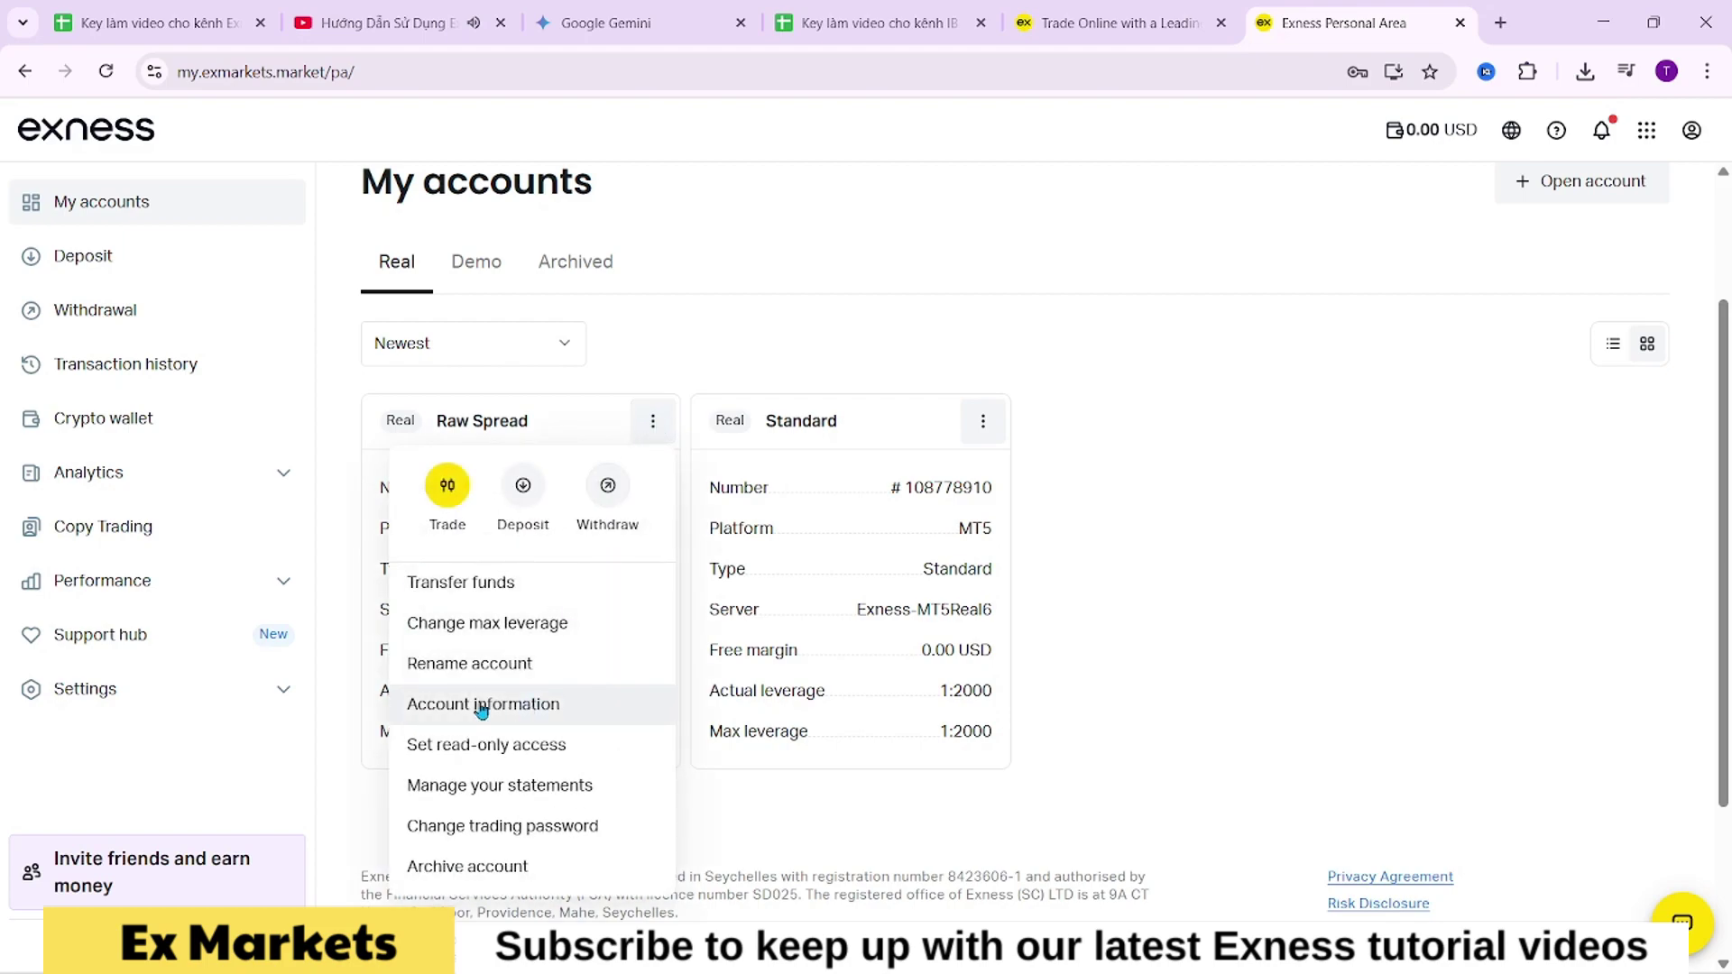
left_click(578, 706)
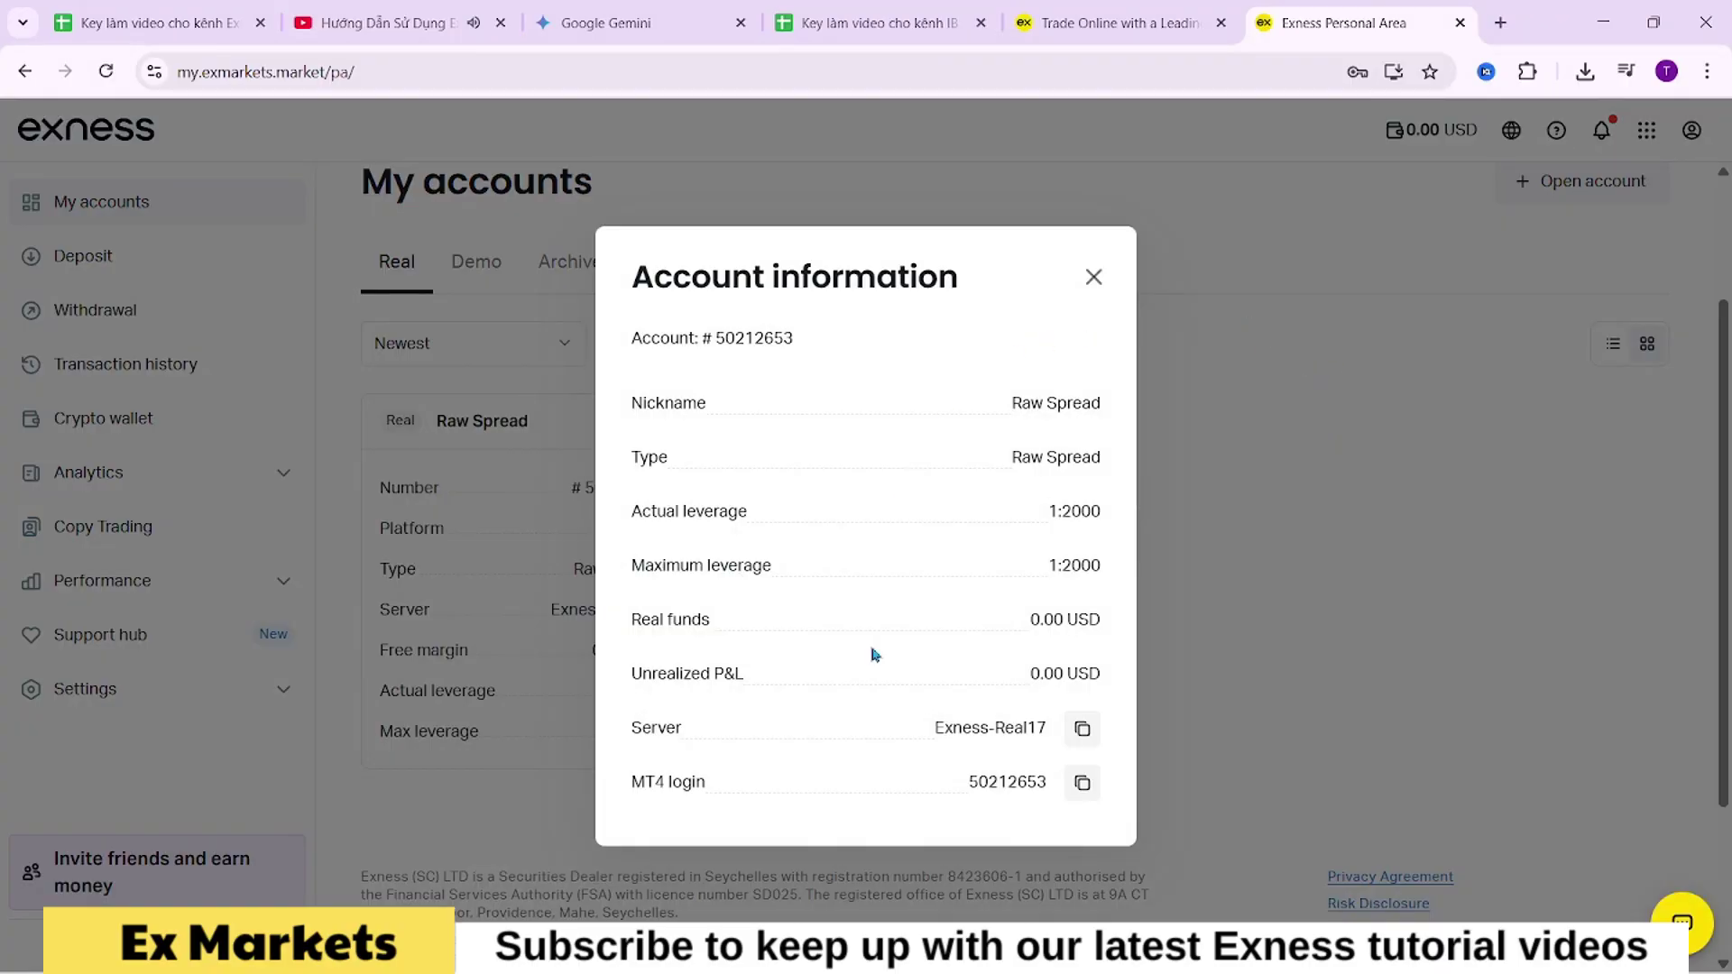
triple_click(972, 727)
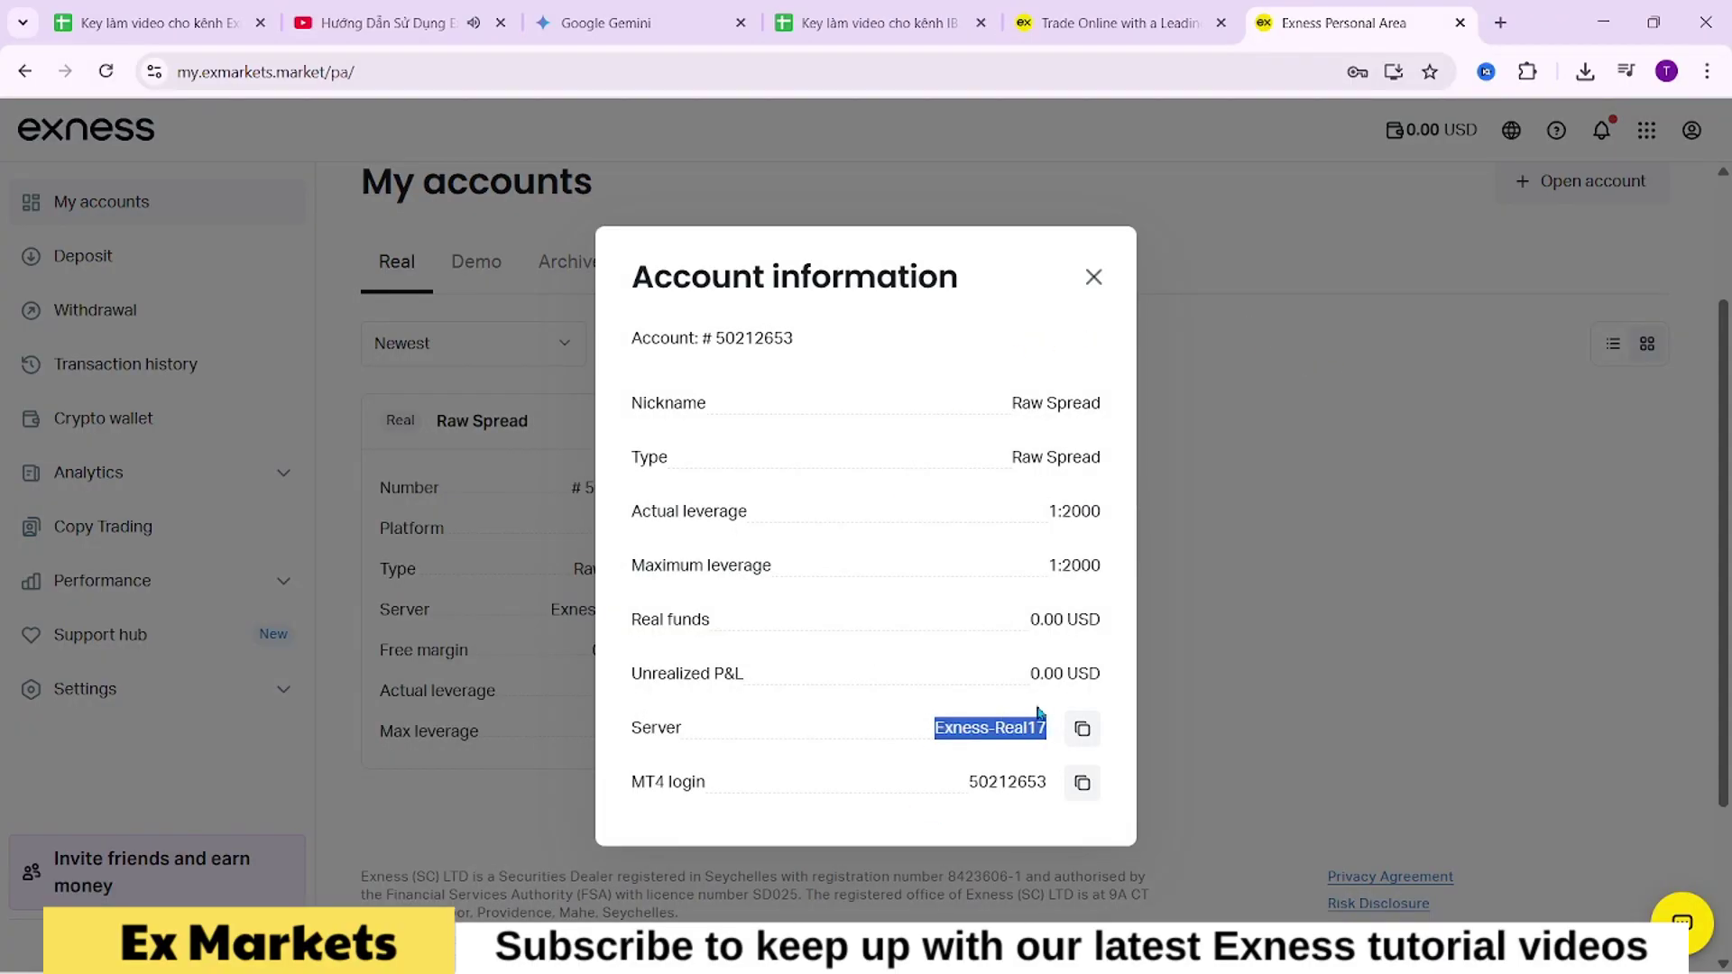
left_click(857, 370)
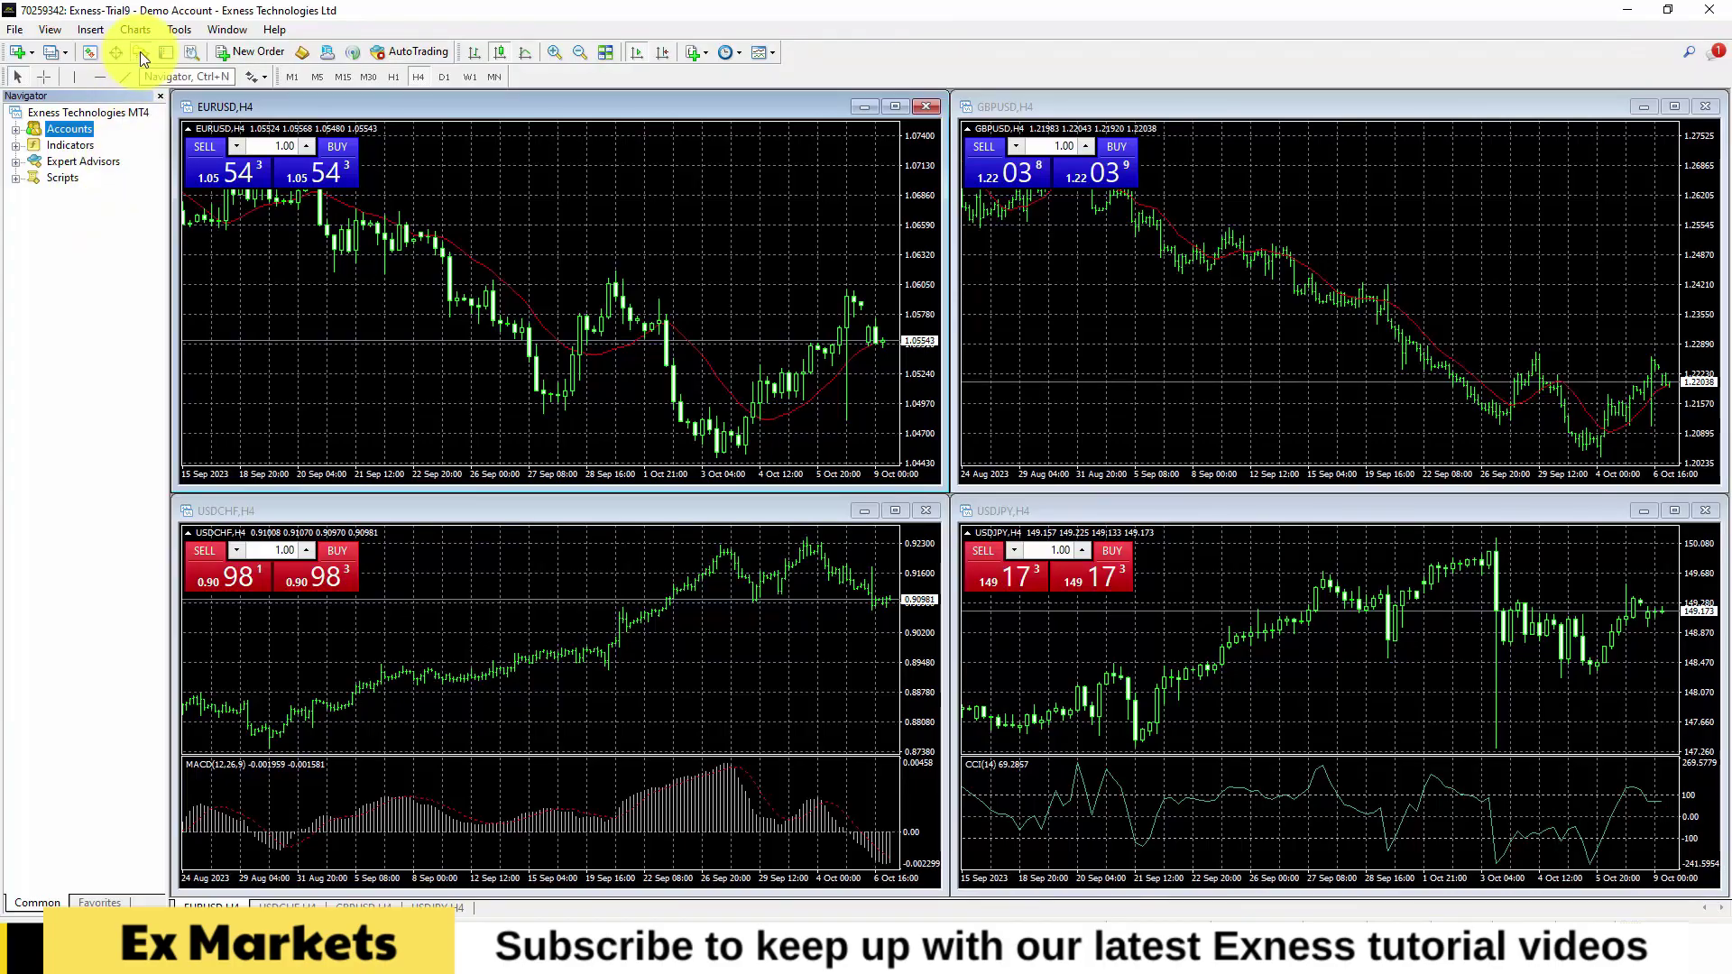
Step: Show the Navigator panel and expand Accounts to reveal Exness-Trial9
left_click(49, 29)
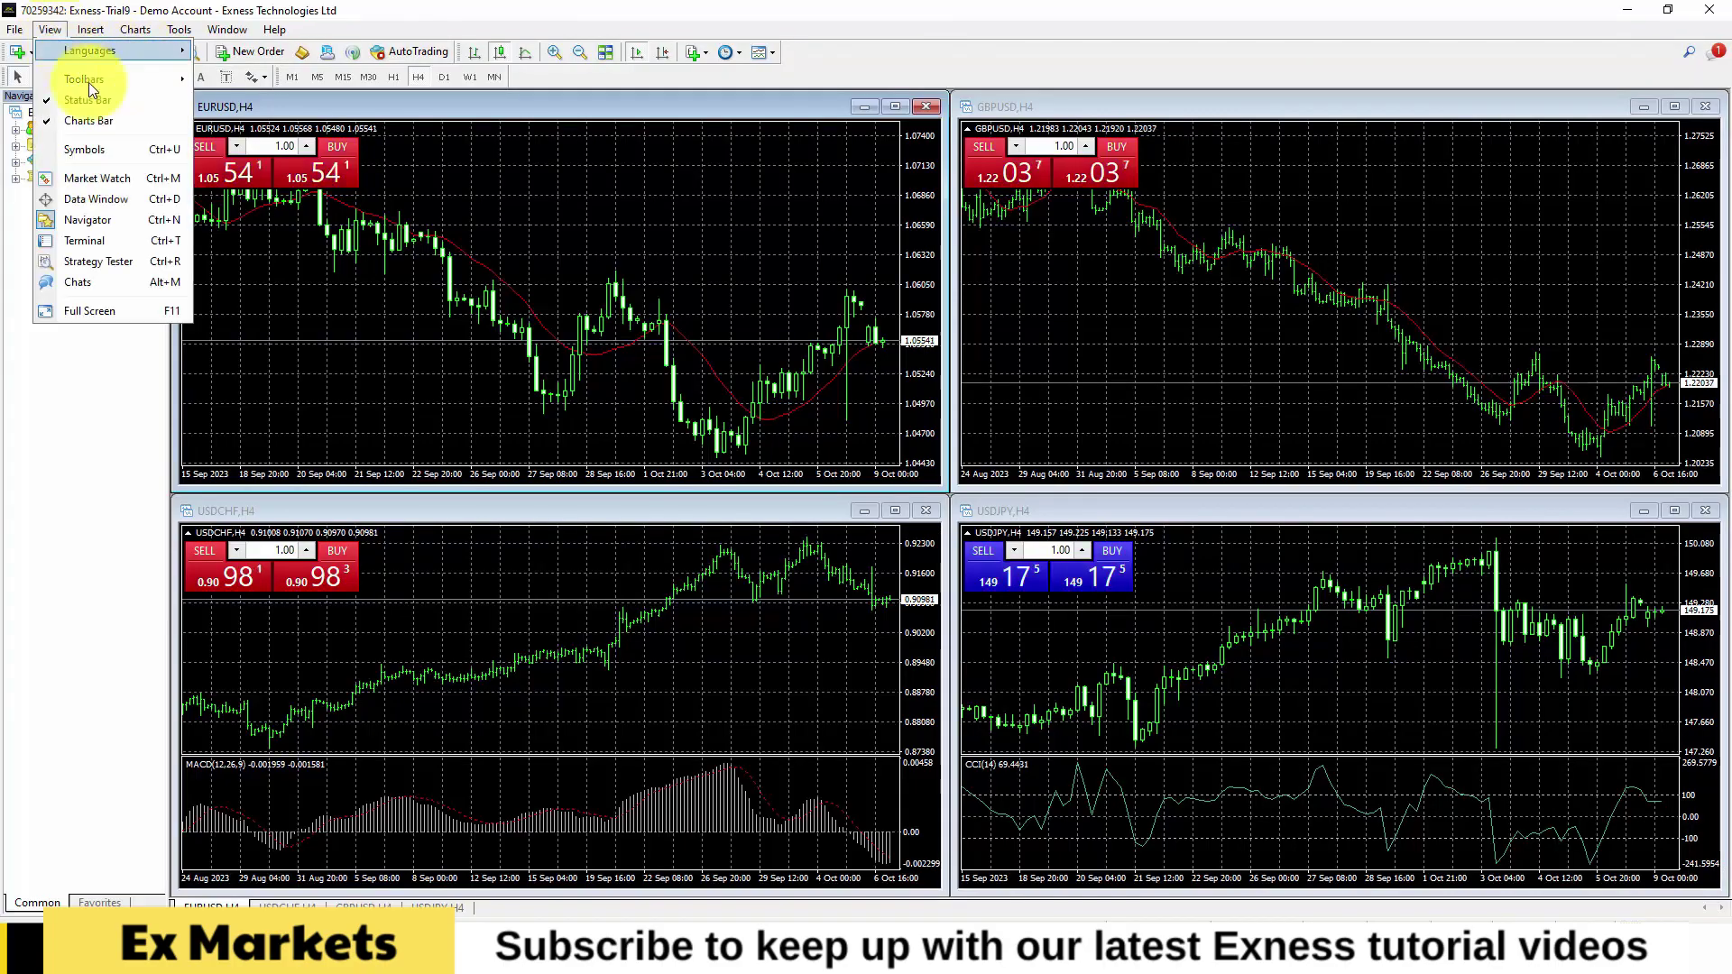
left_click(101, 221)
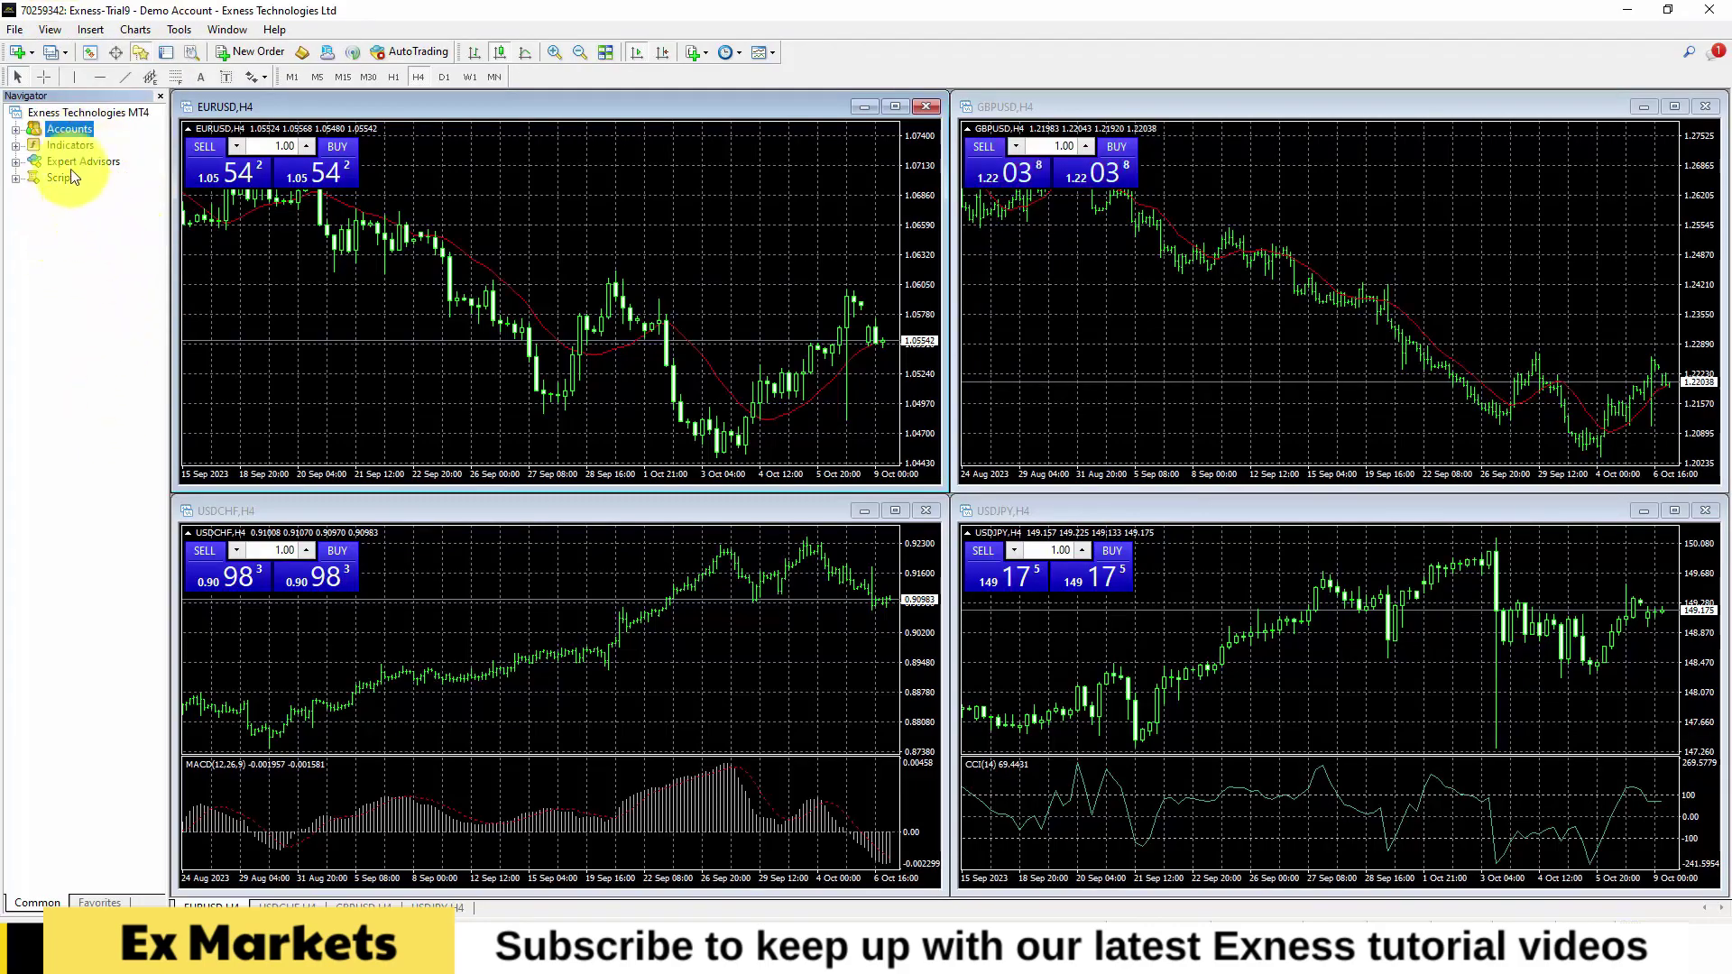
left_click(15, 129)
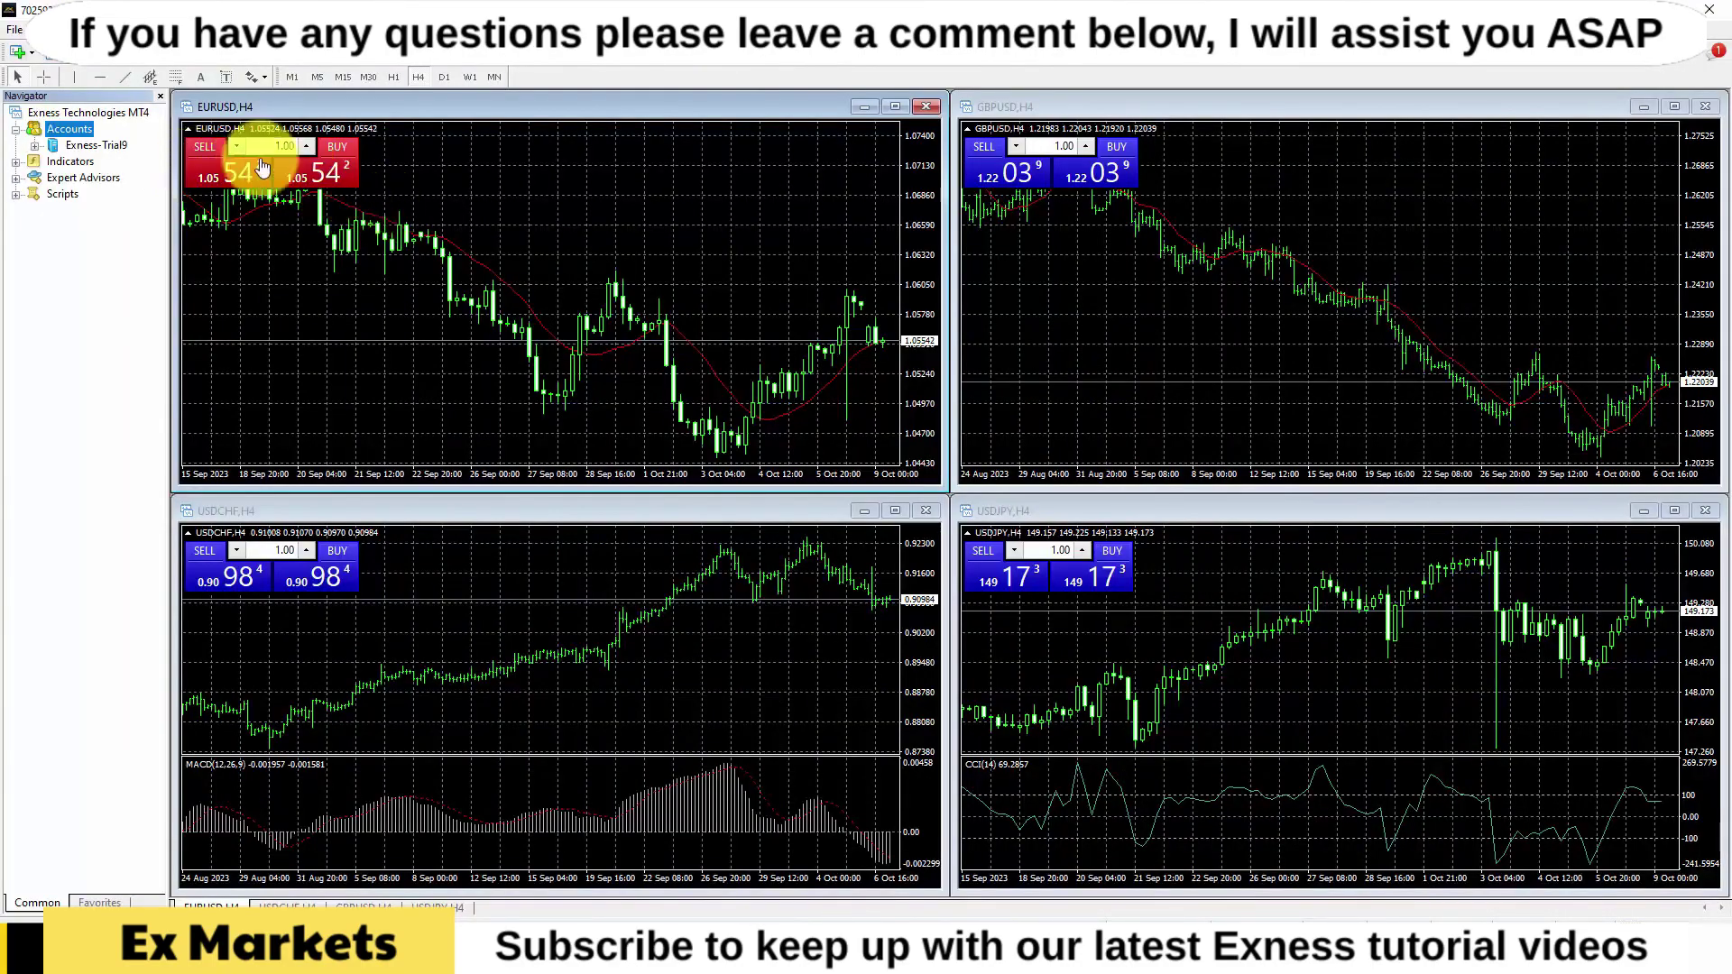
Step: In Login to Trade Account, paste the copied MT4 login number and type the account password
right_click(56, 128)
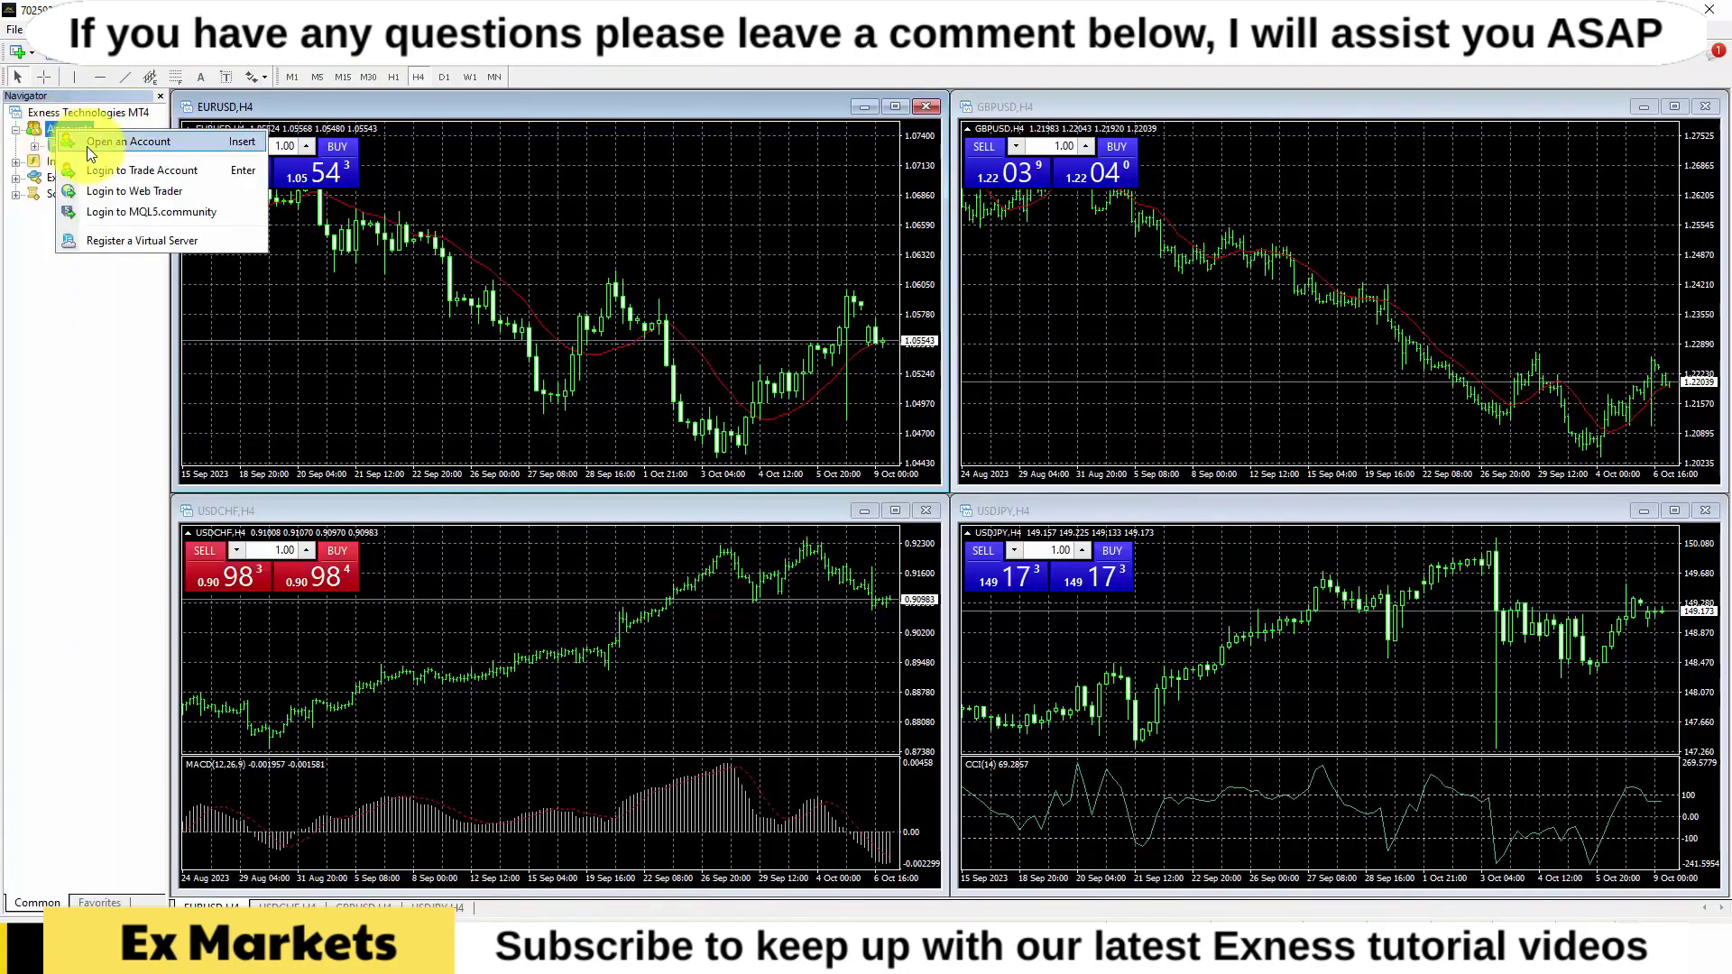
left_click(98, 171)
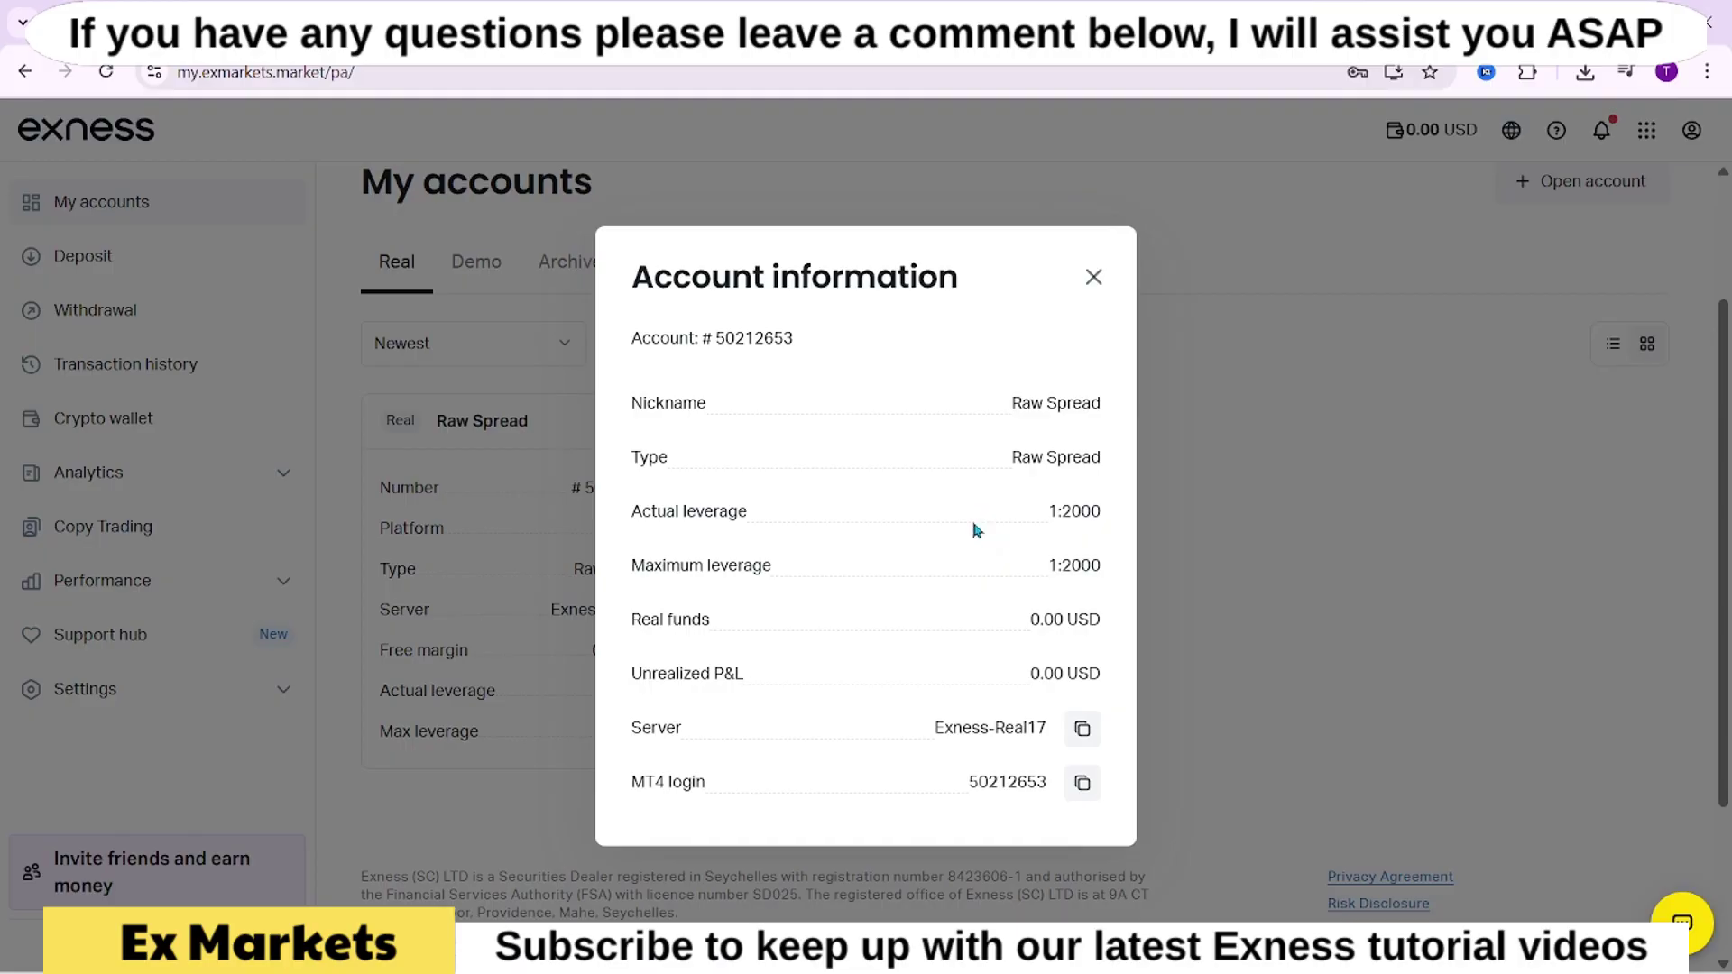
left_click(1083, 792)
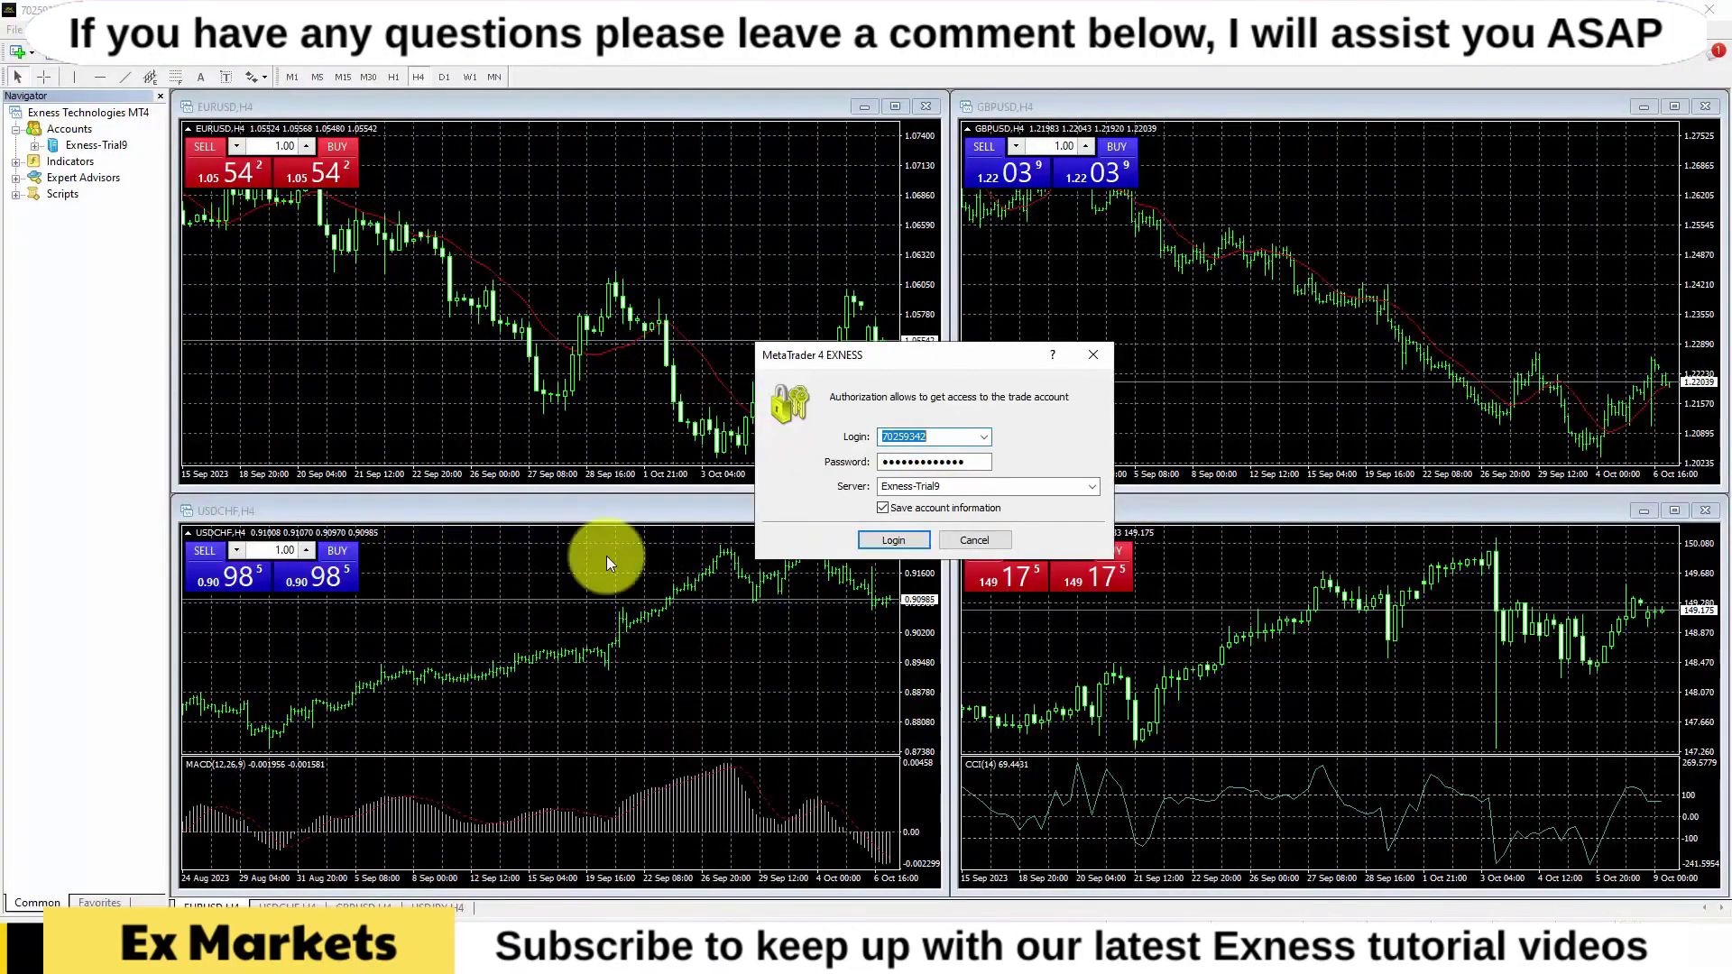
double_click(904, 436)
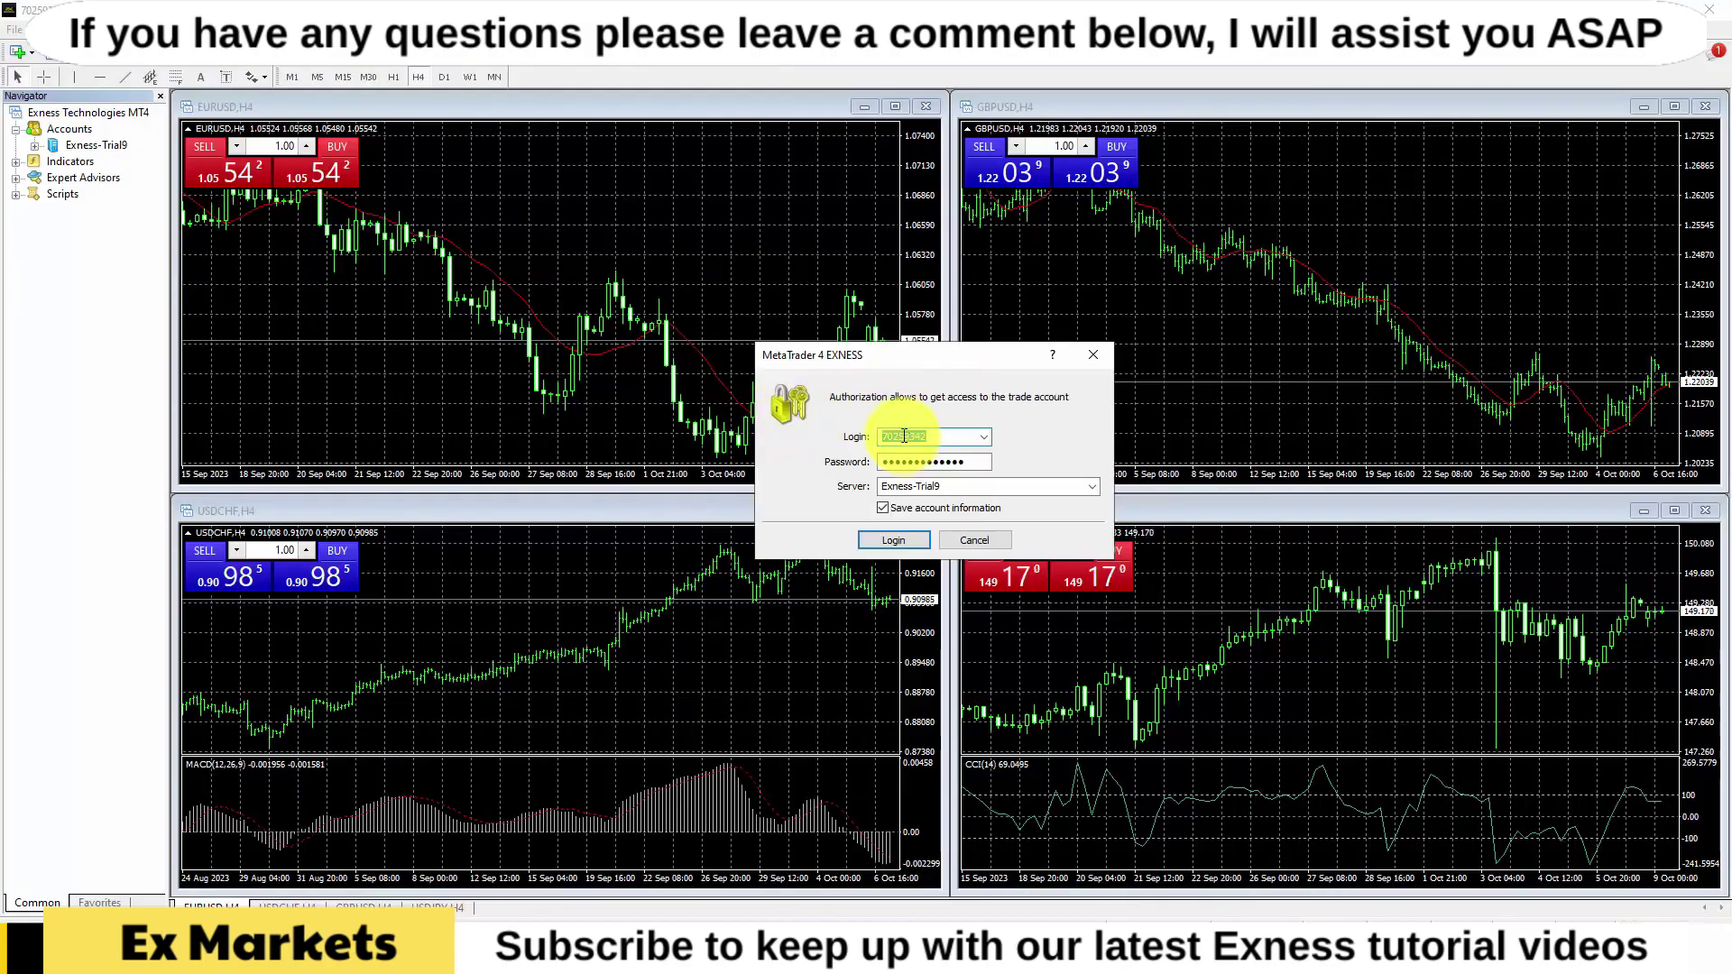
key("ctrl+v")
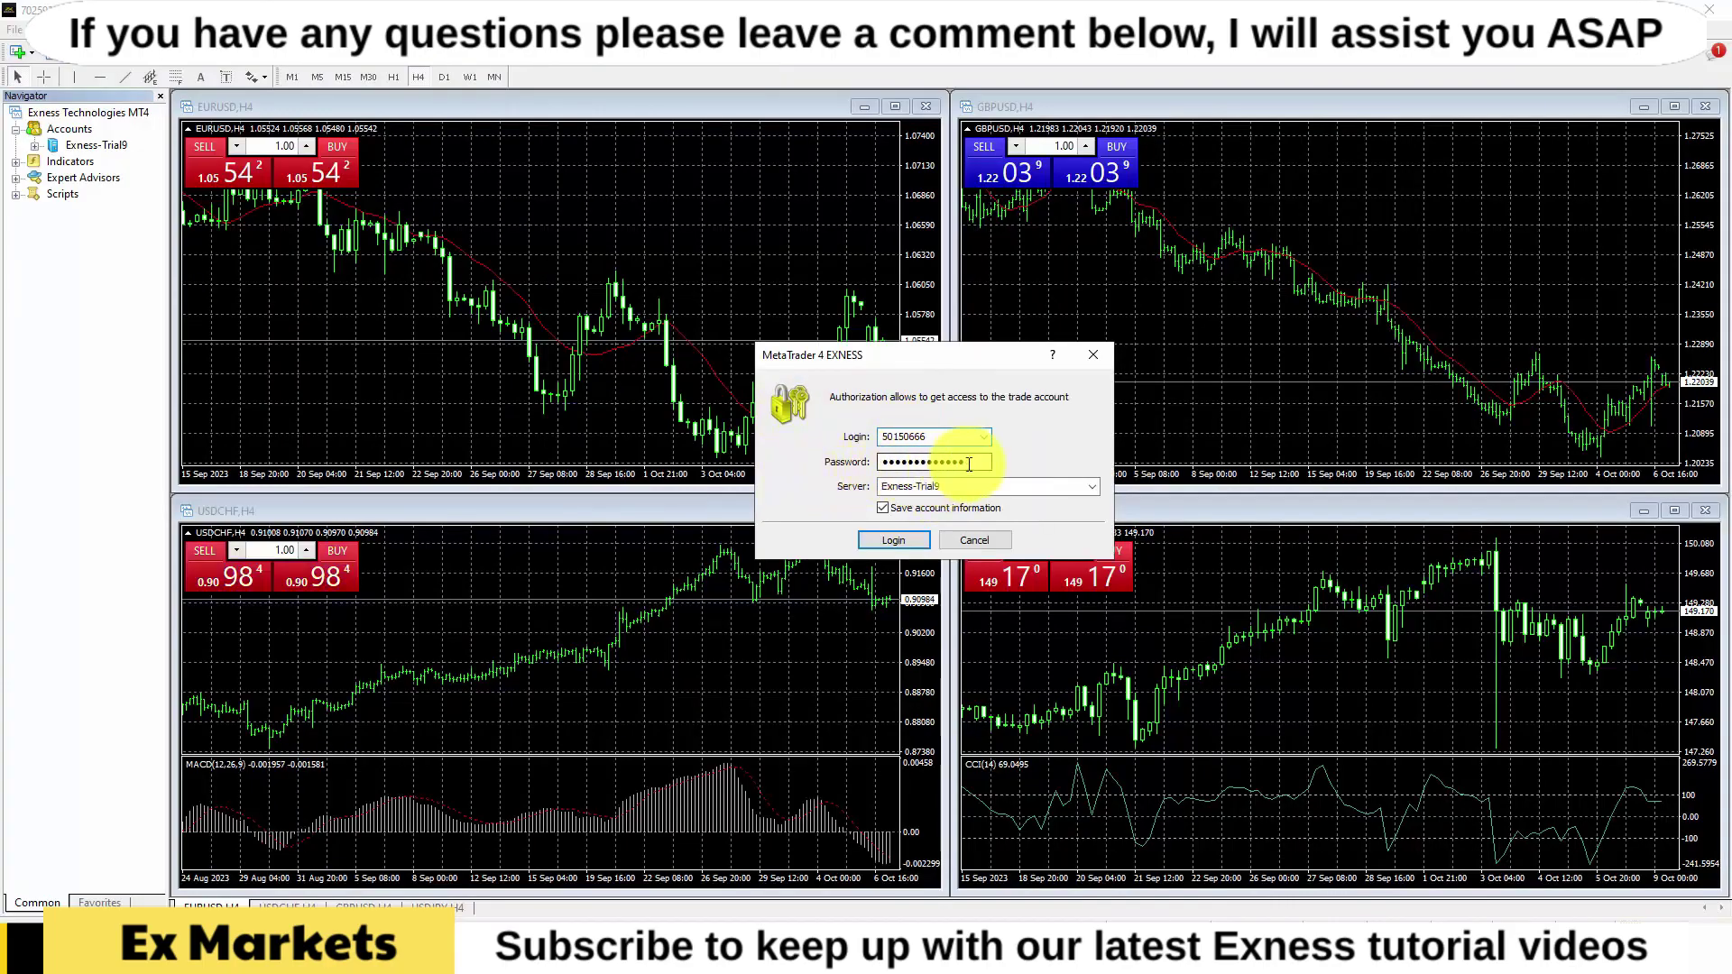
double_click(884, 464)
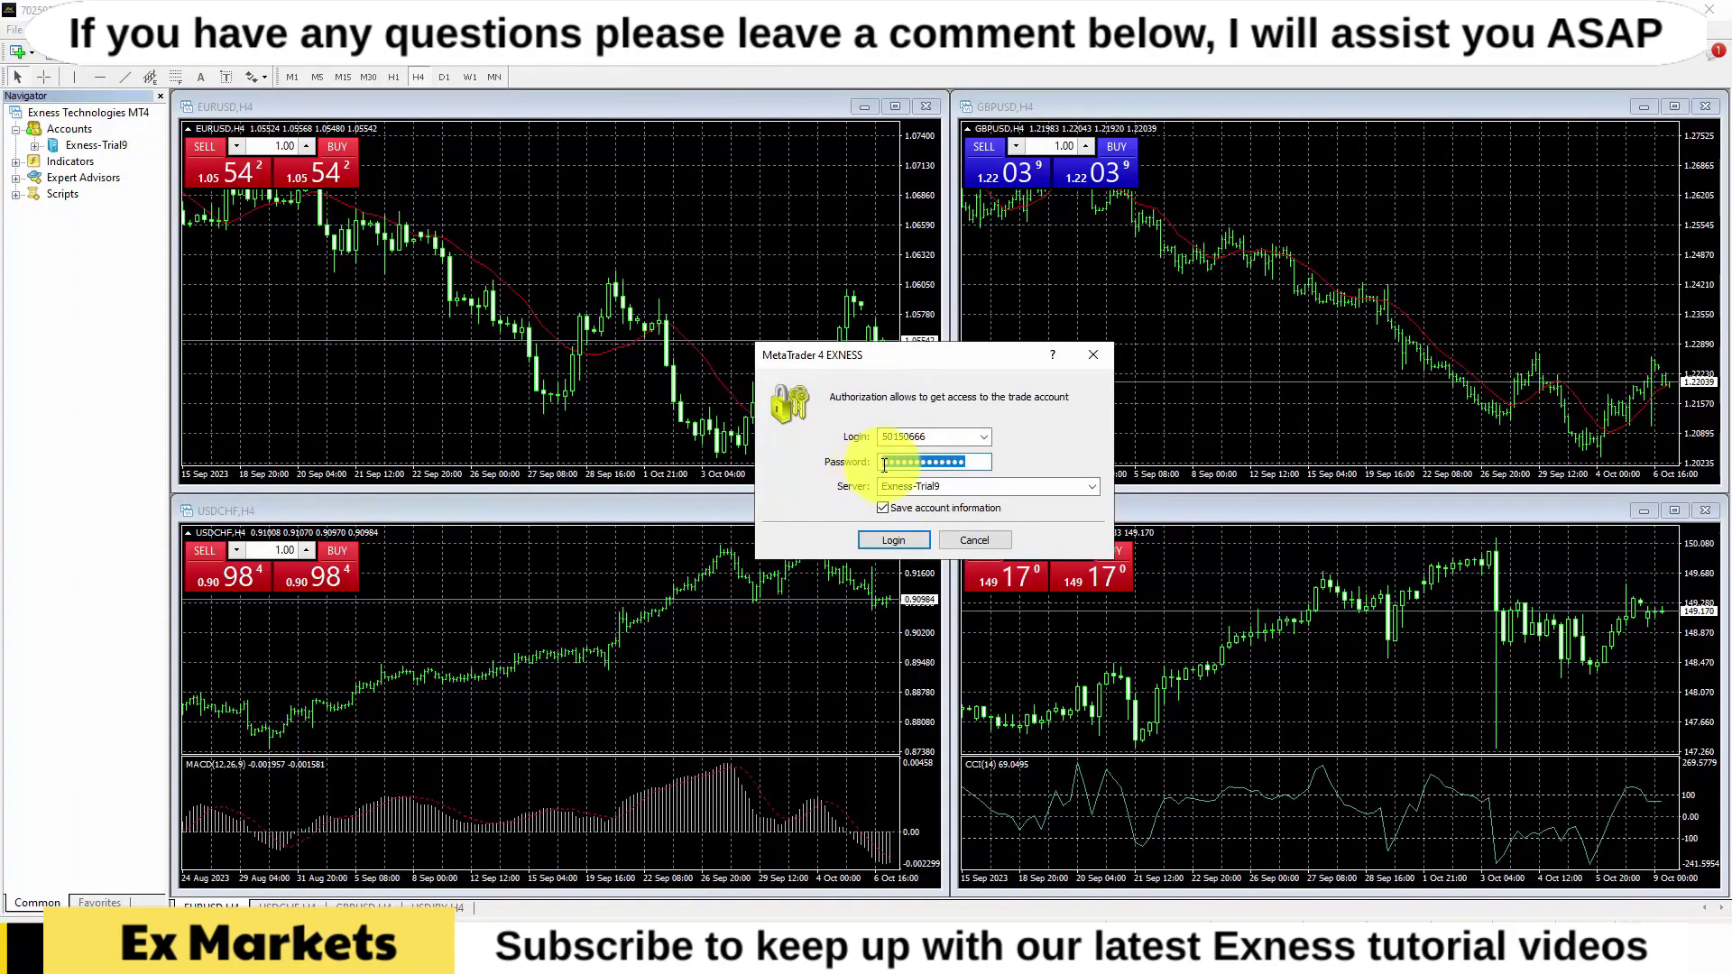
type("••••••")
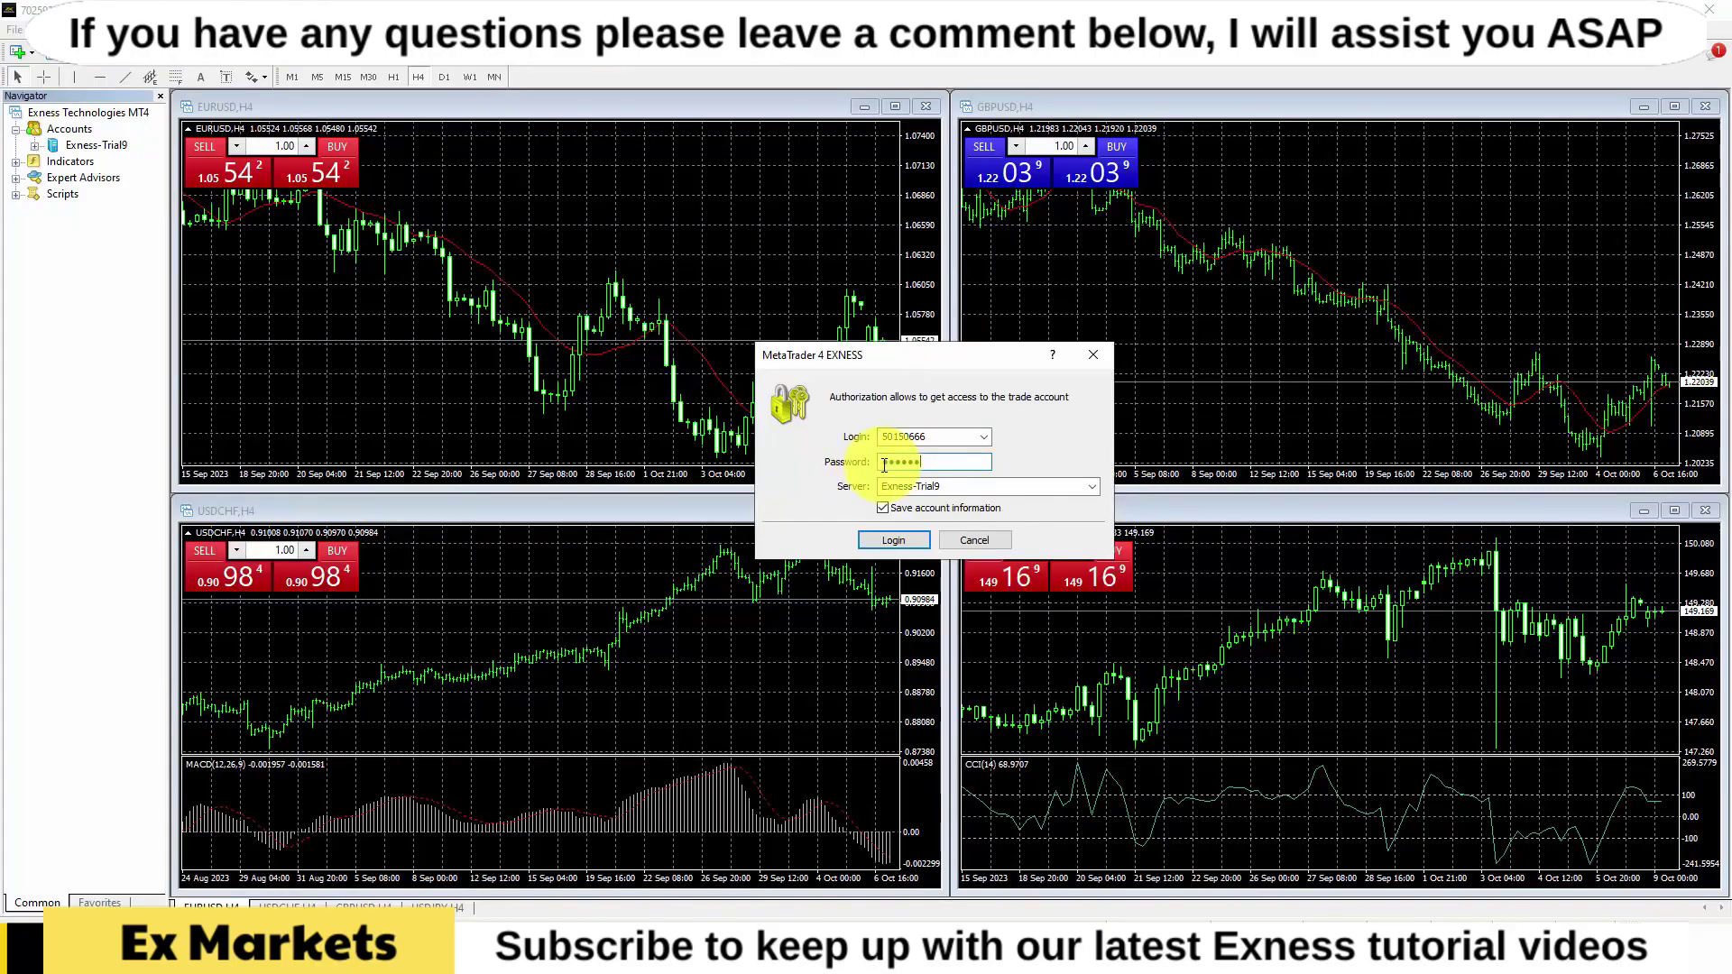
type("•••")
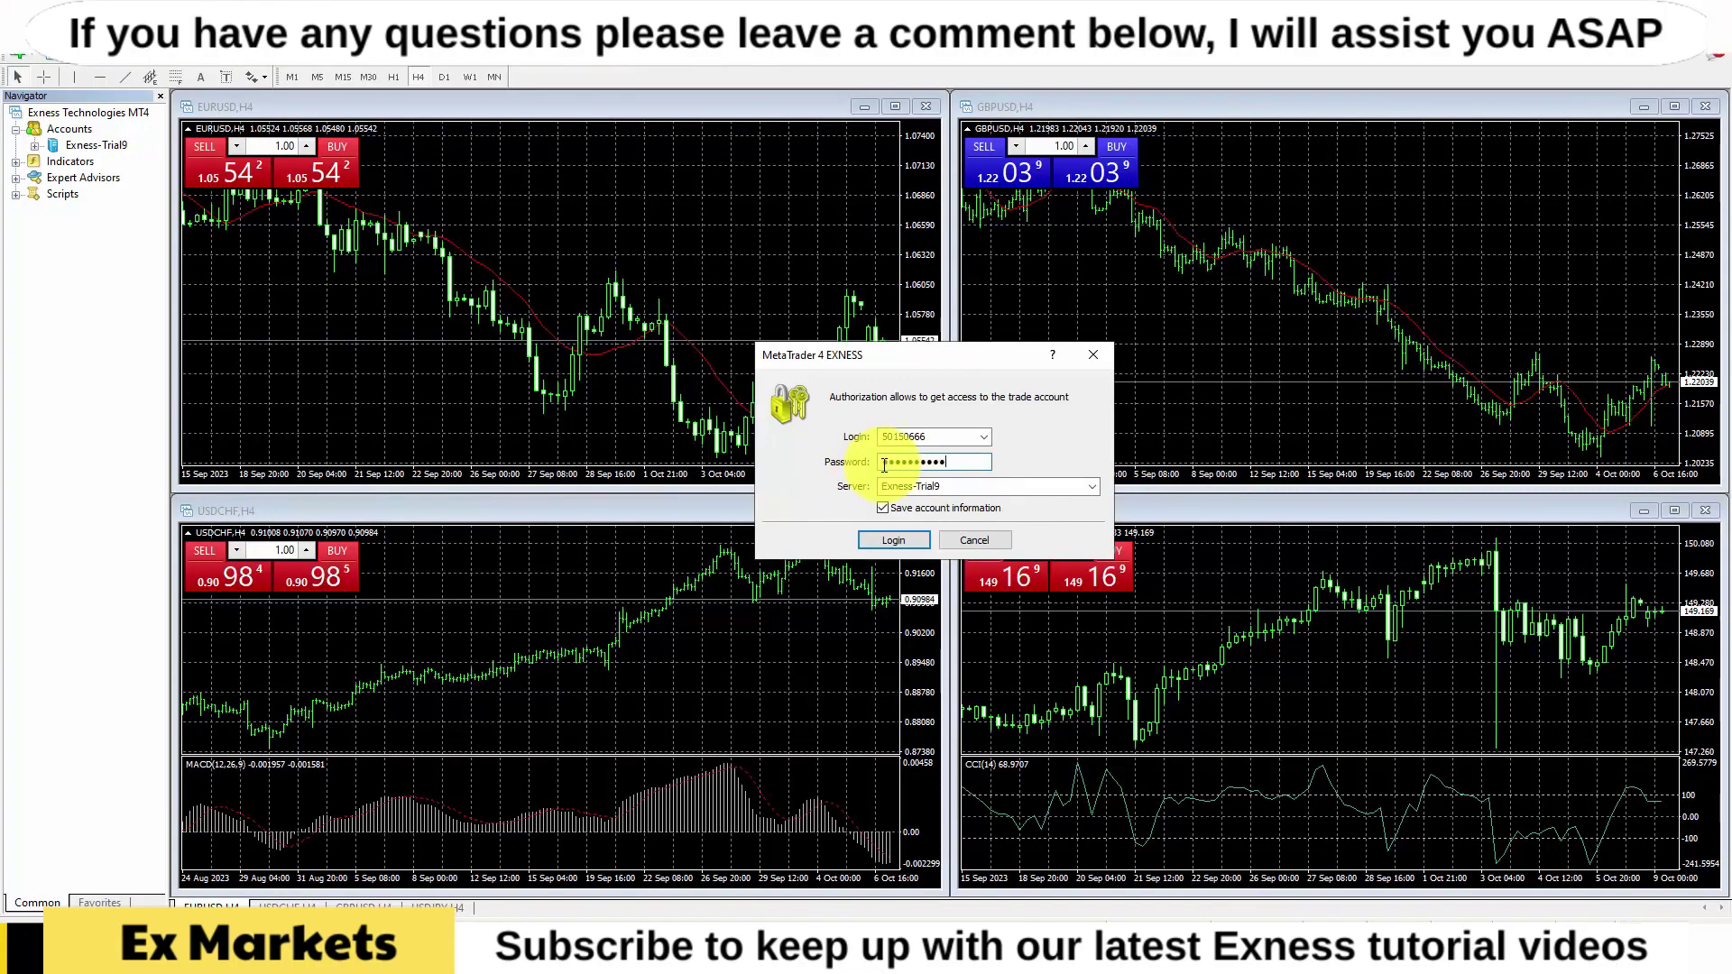
type("•")
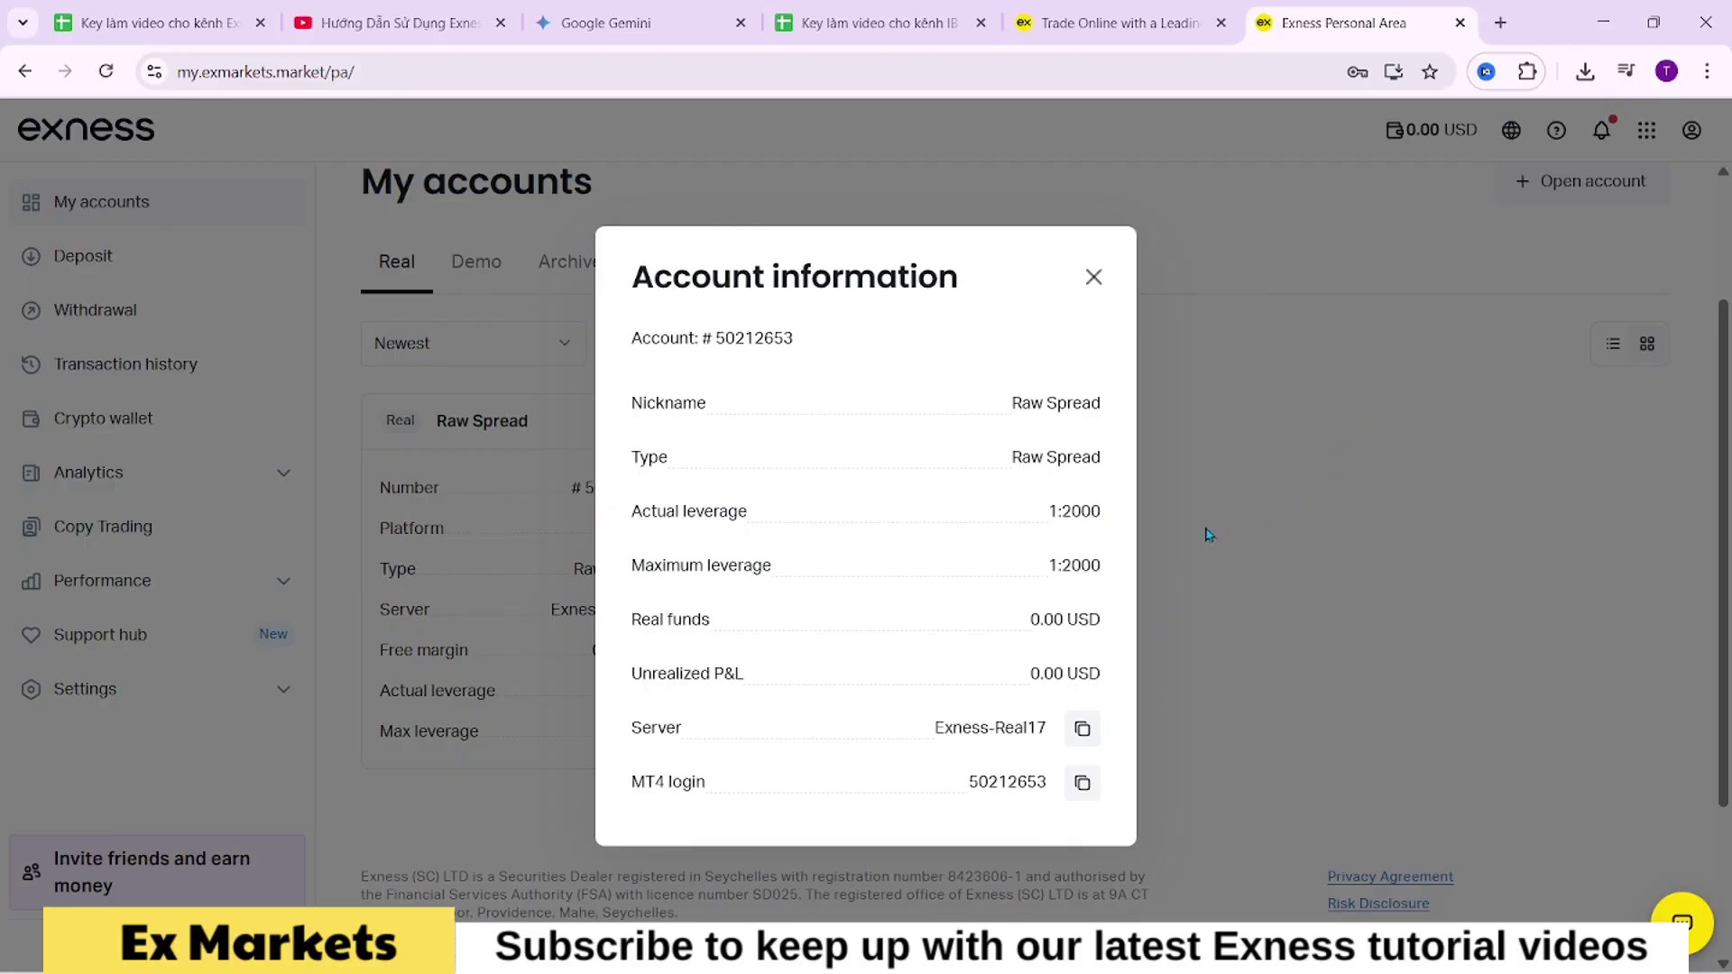
Step: Copy the Exness-Real17 server name from the Account information dialog
left_click(1079, 736)
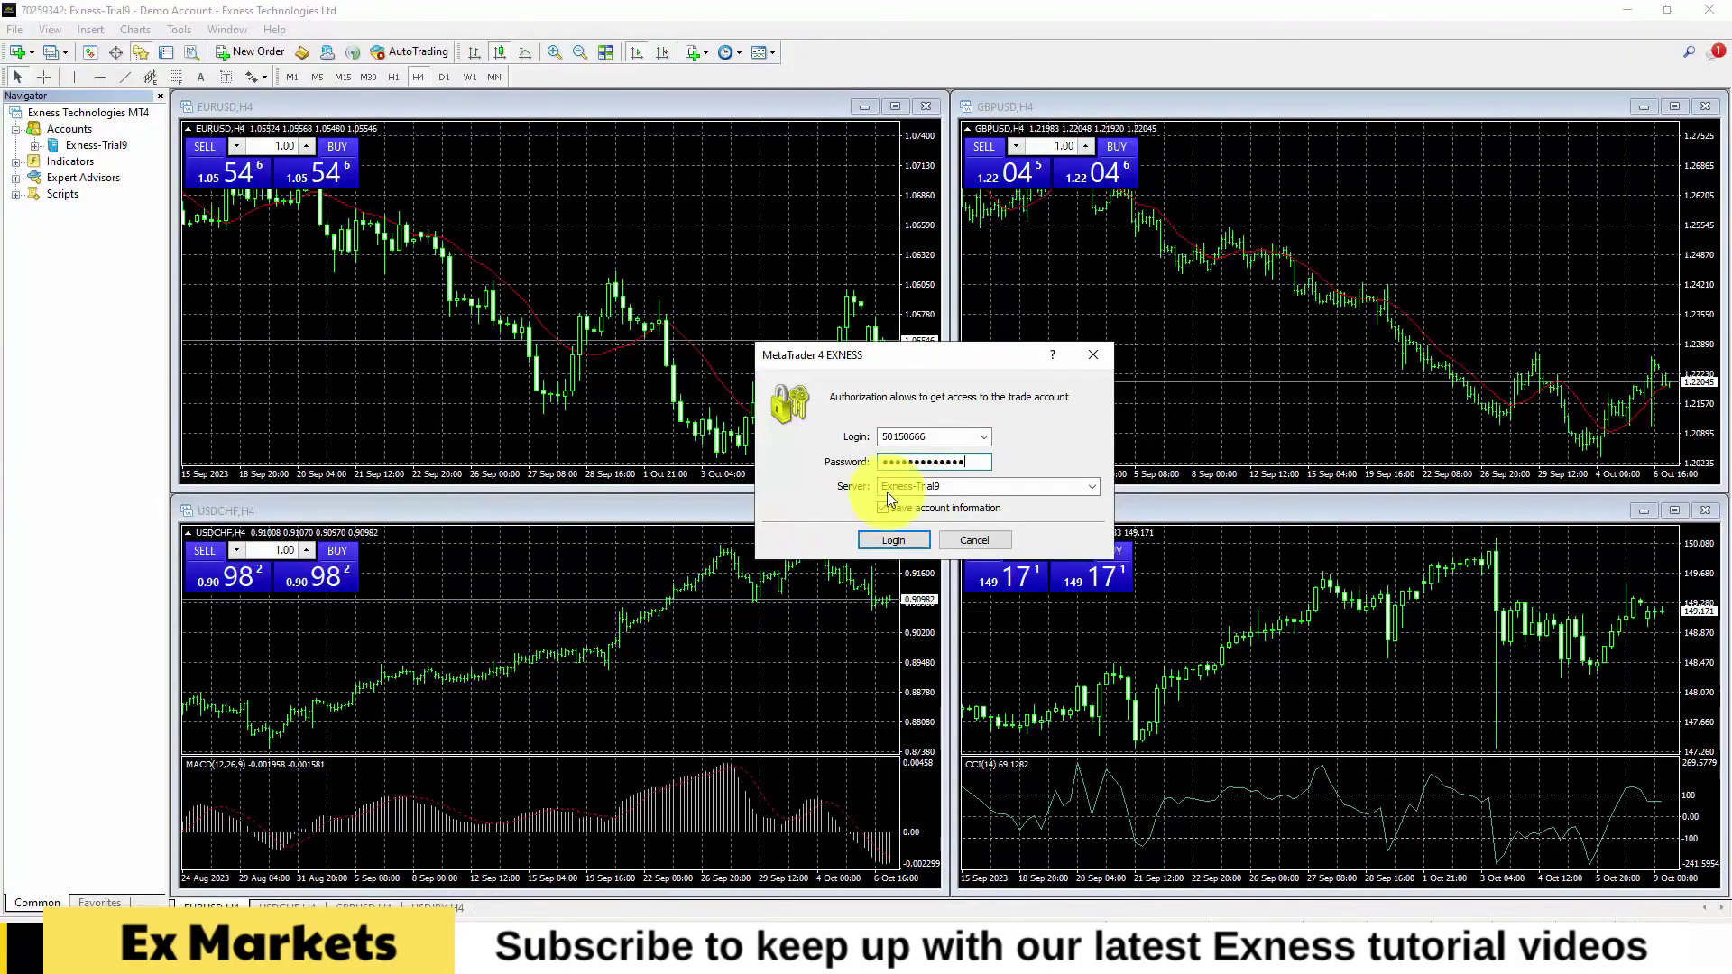
Step: Replace Exness-Trial9 with the pasted Exness-Real17 server and log in
left_click(901, 486)
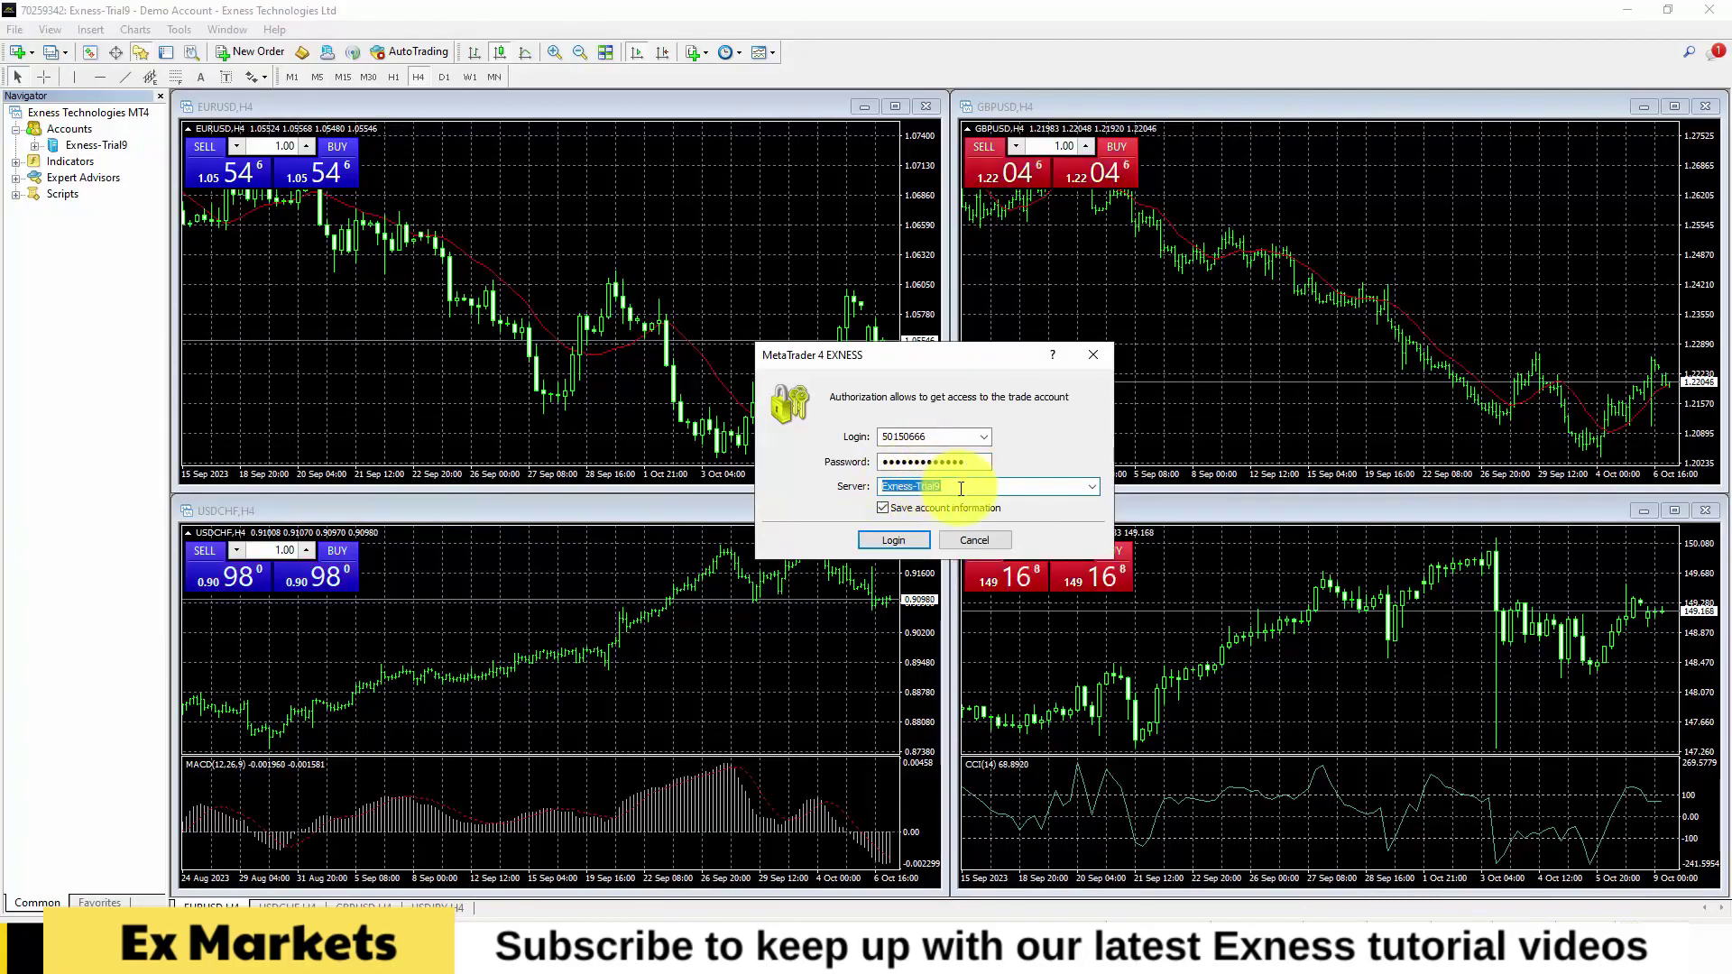
key("ctrl+v")
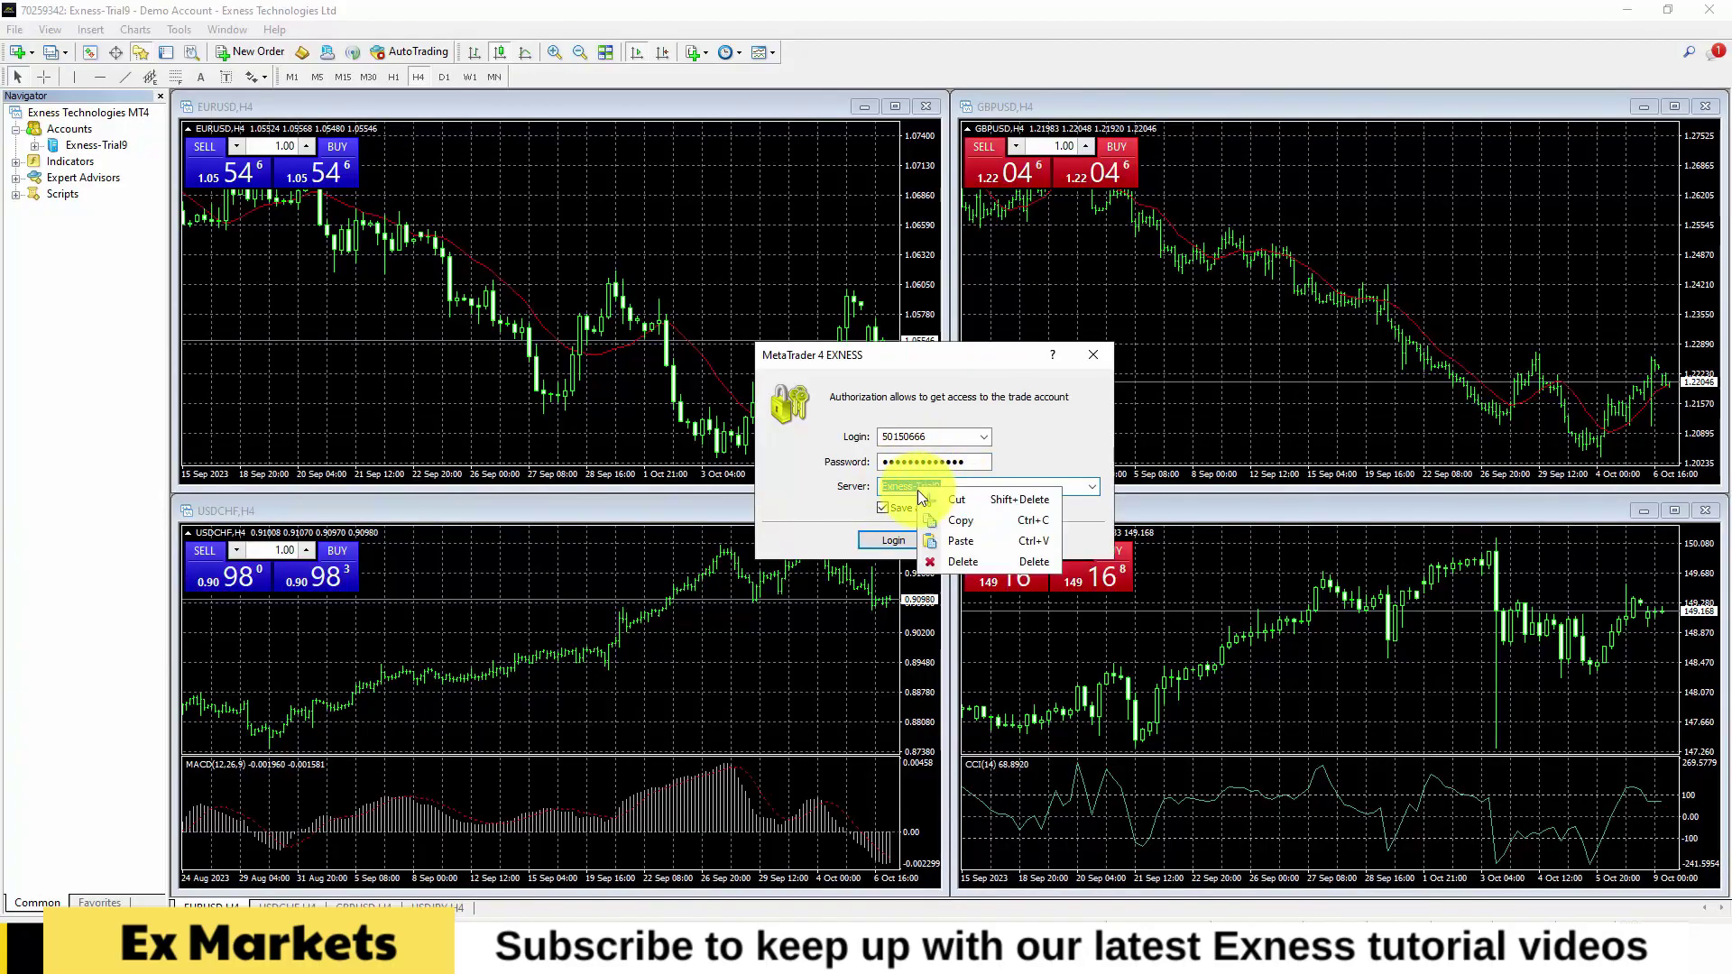
left_click(952, 530)
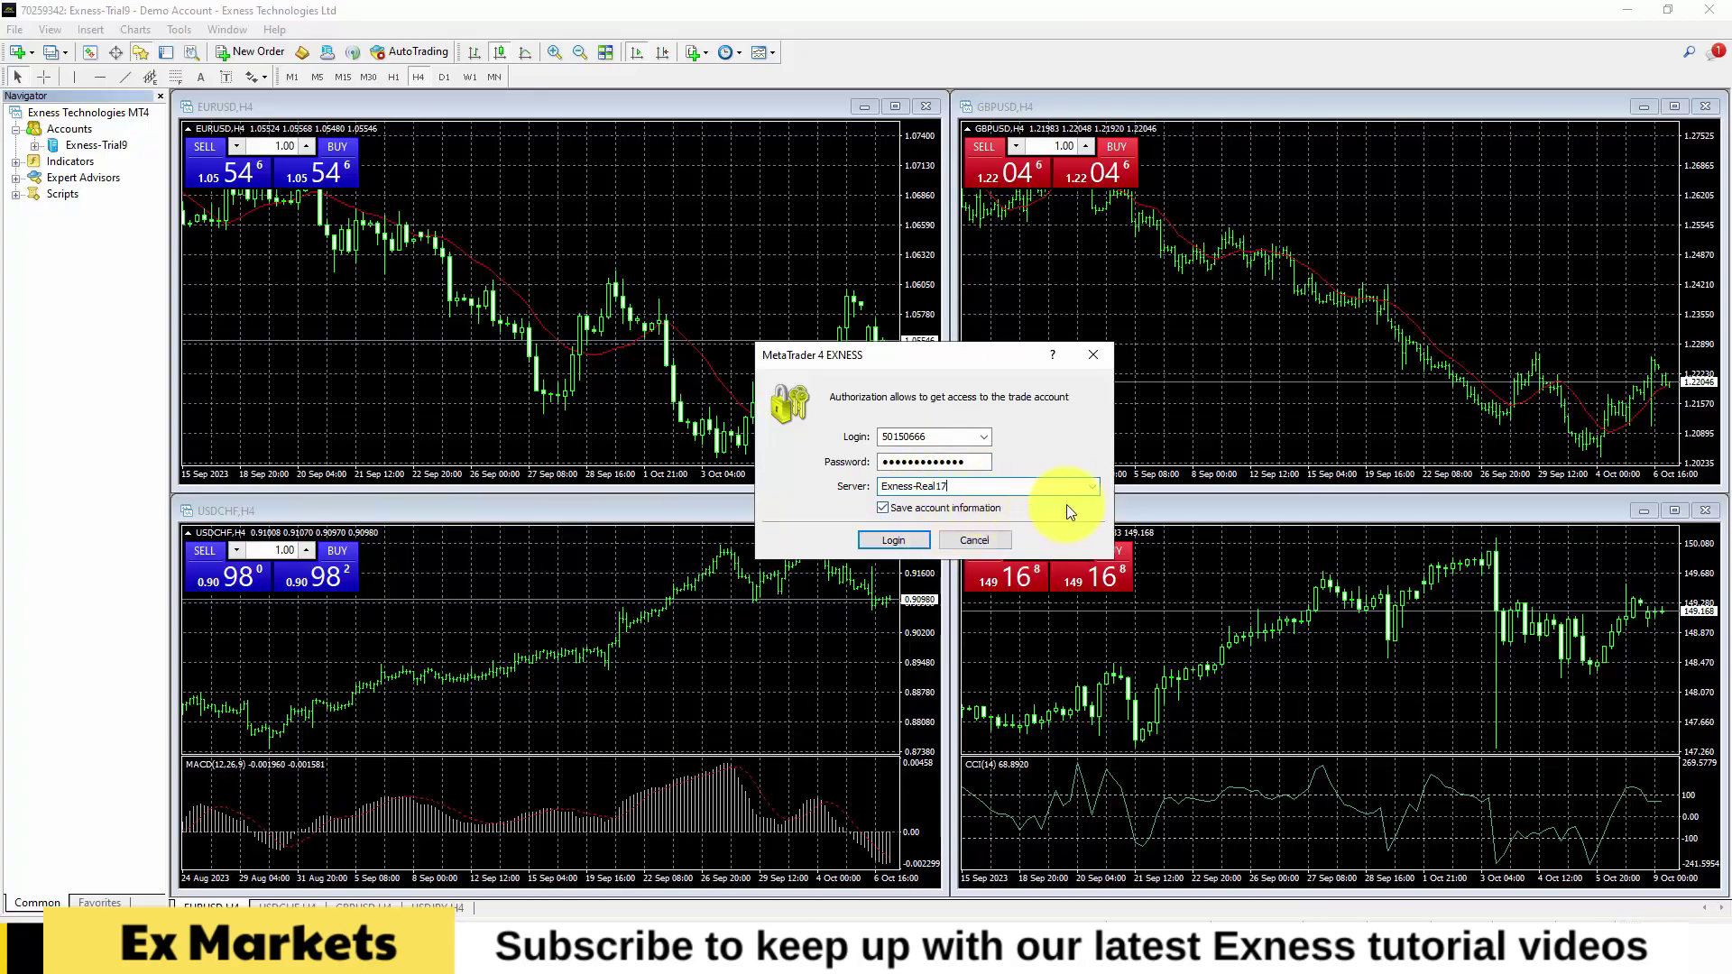
left_click(1093, 487)
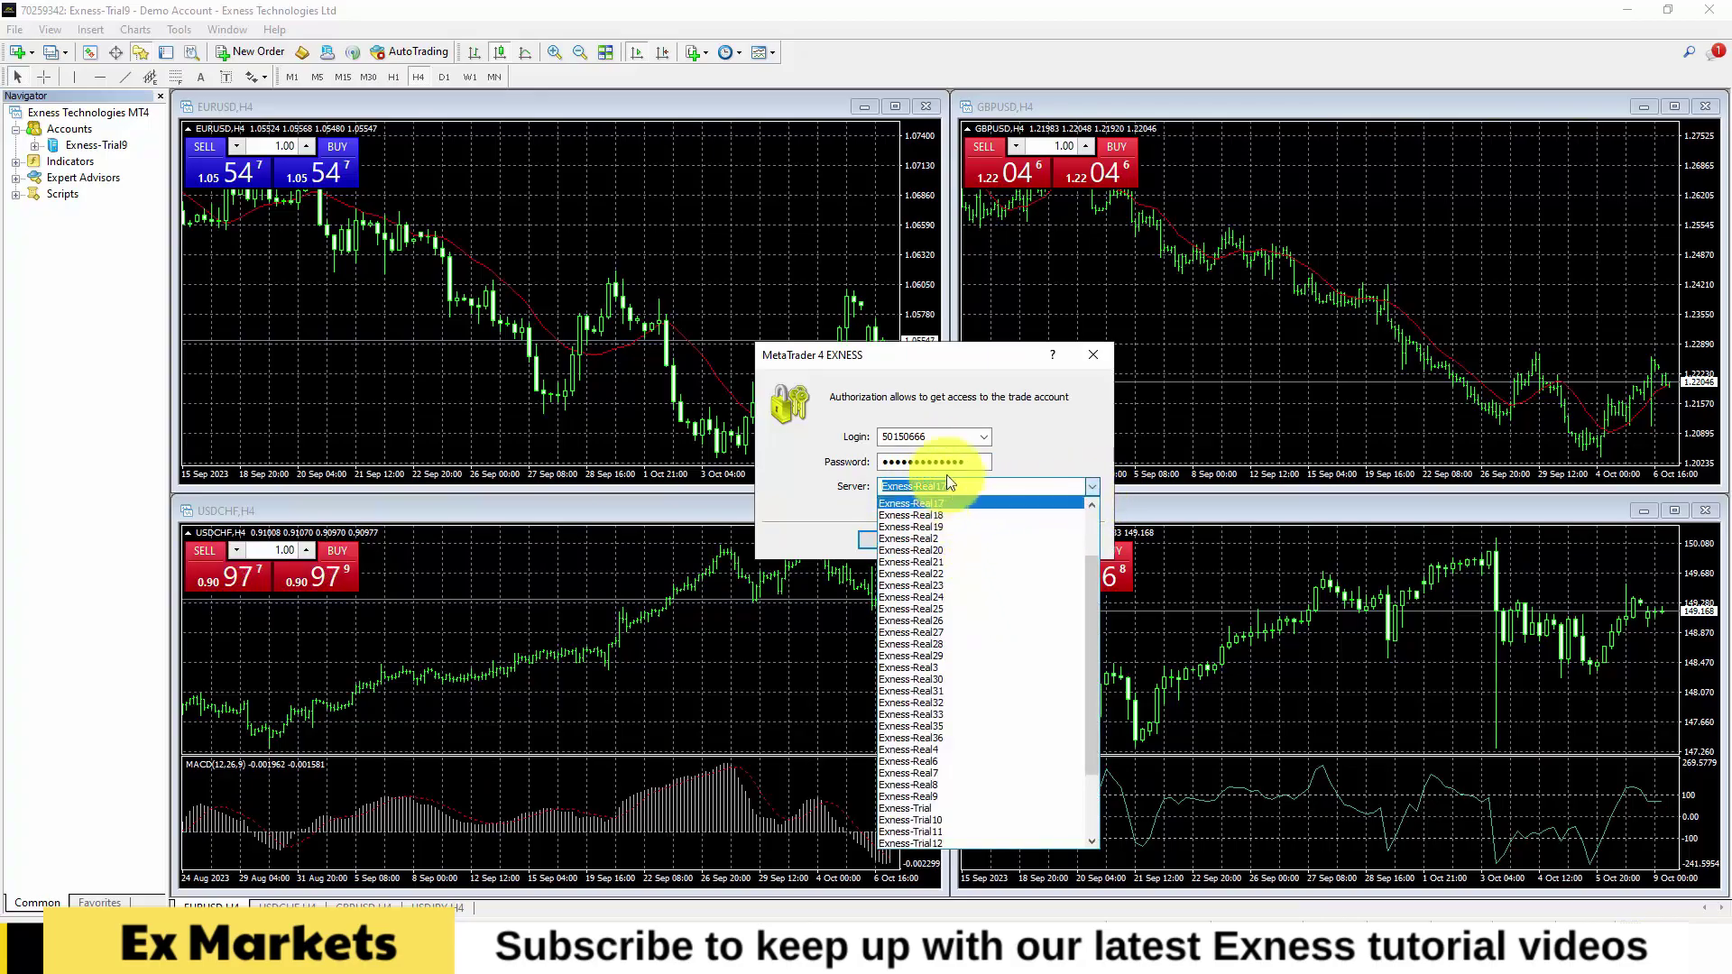
left_click(938, 502)
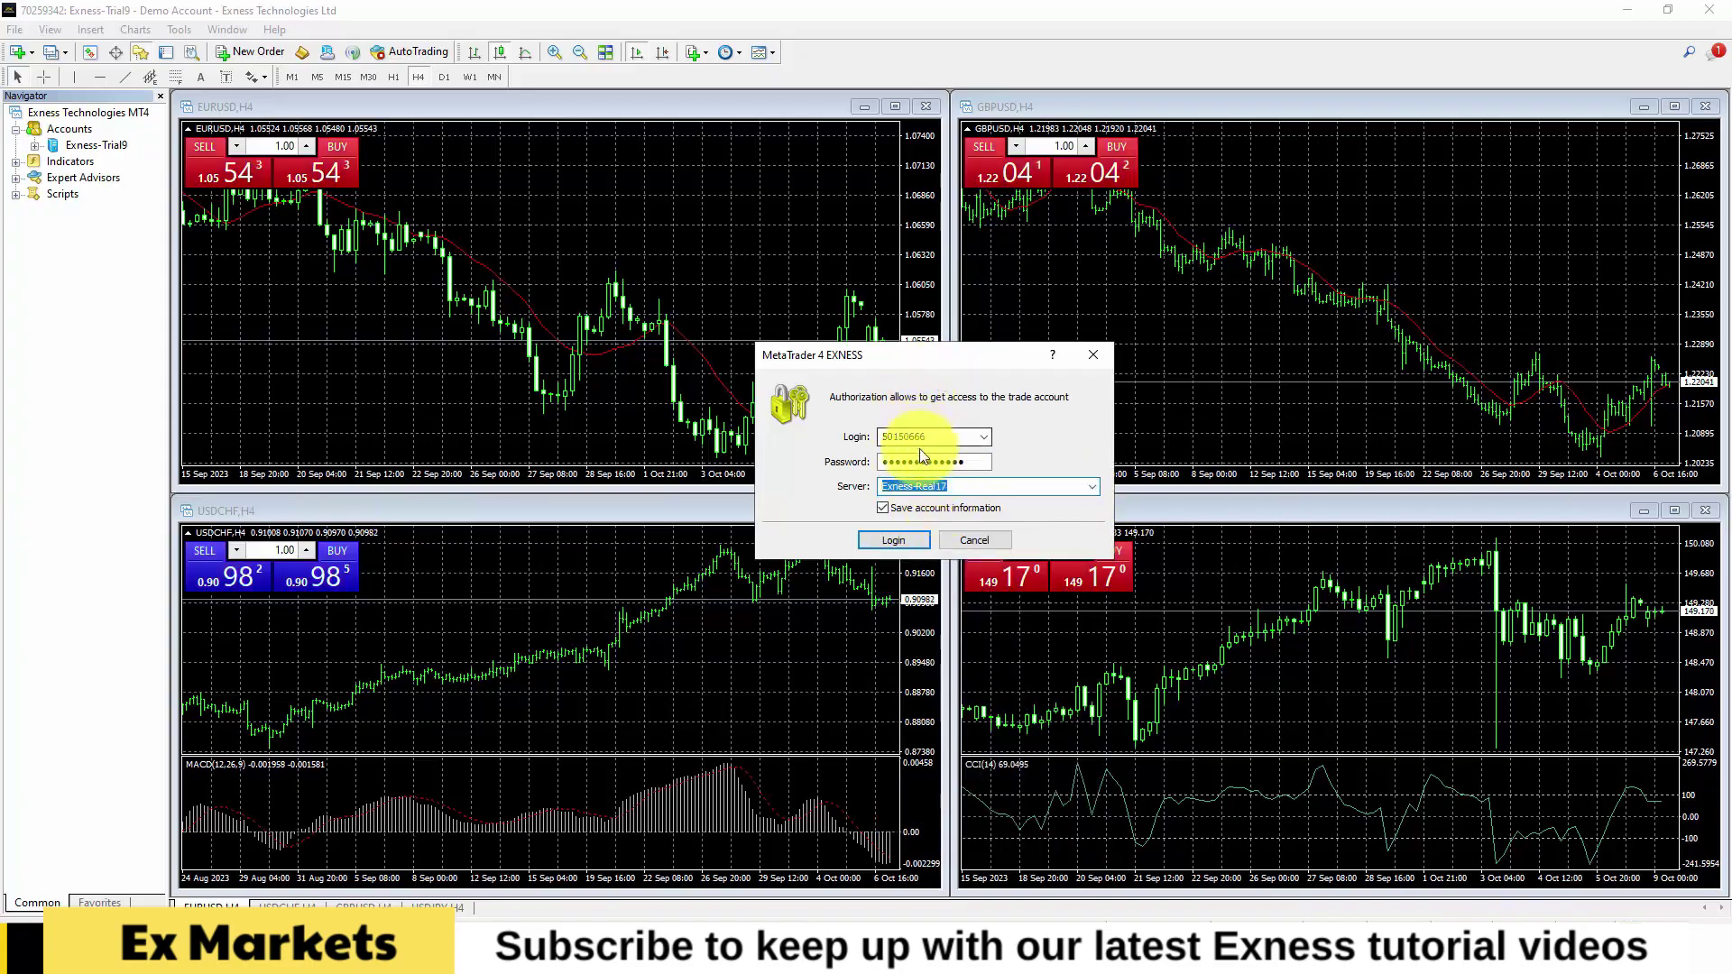
left_click(895, 544)
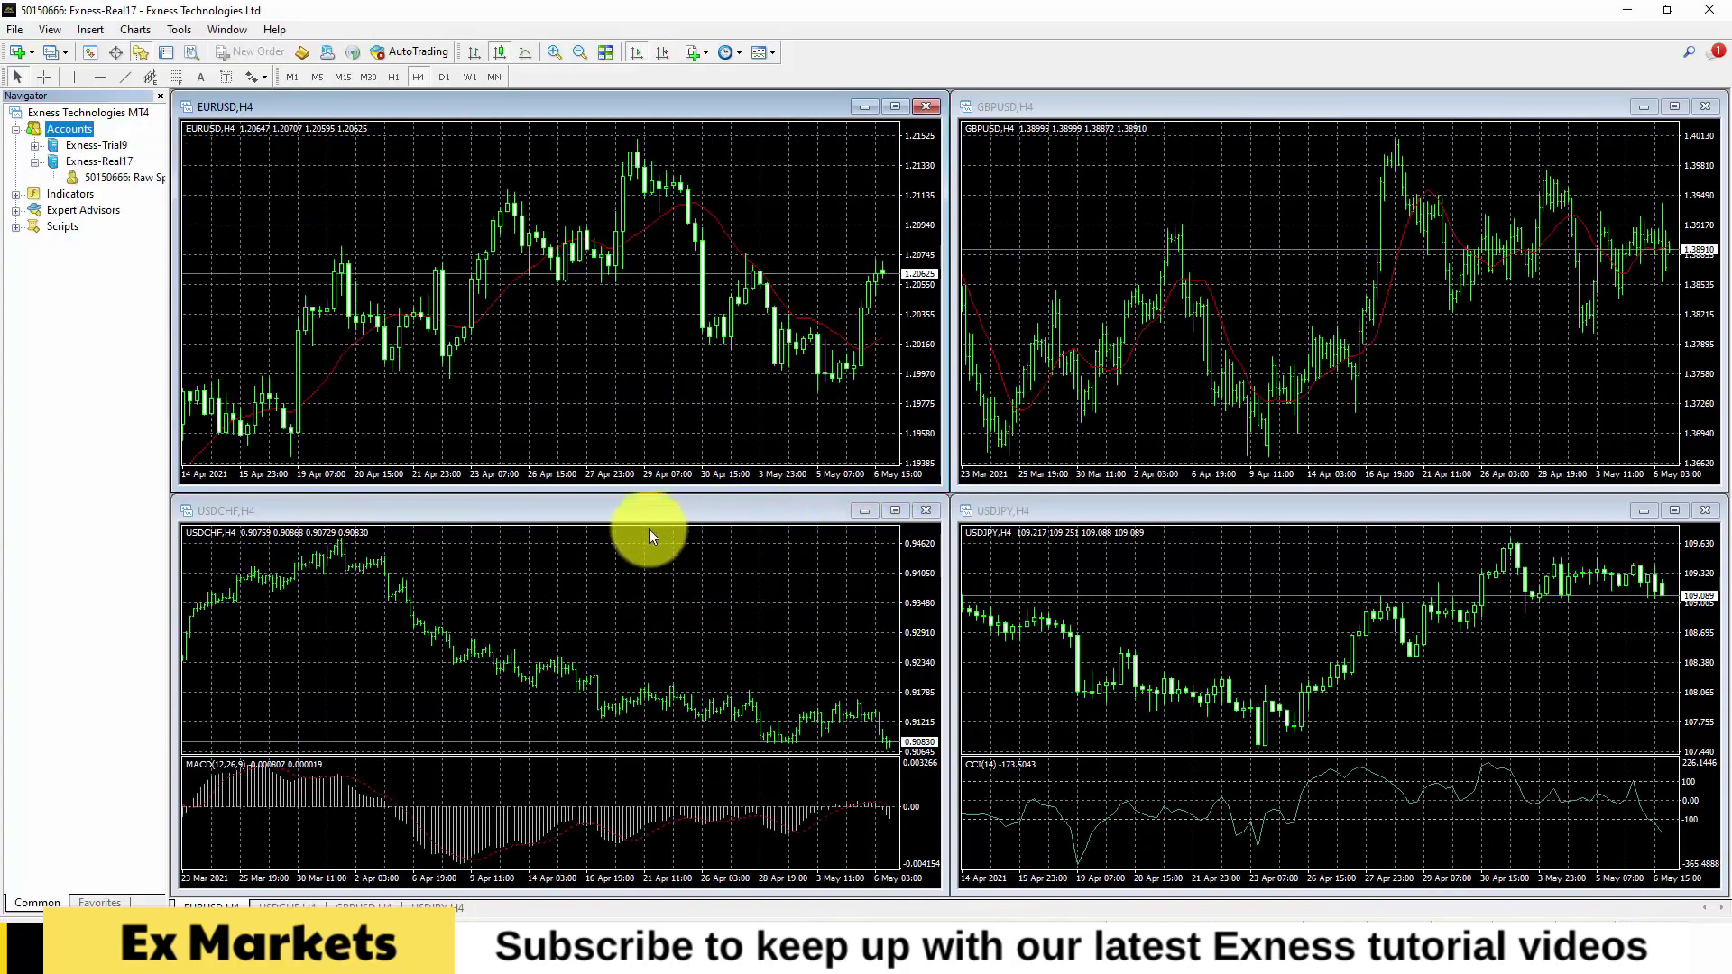
Step: Select the Raw Spread account and show the Terminal's Trade and Account History tabs
left_click(118, 175)
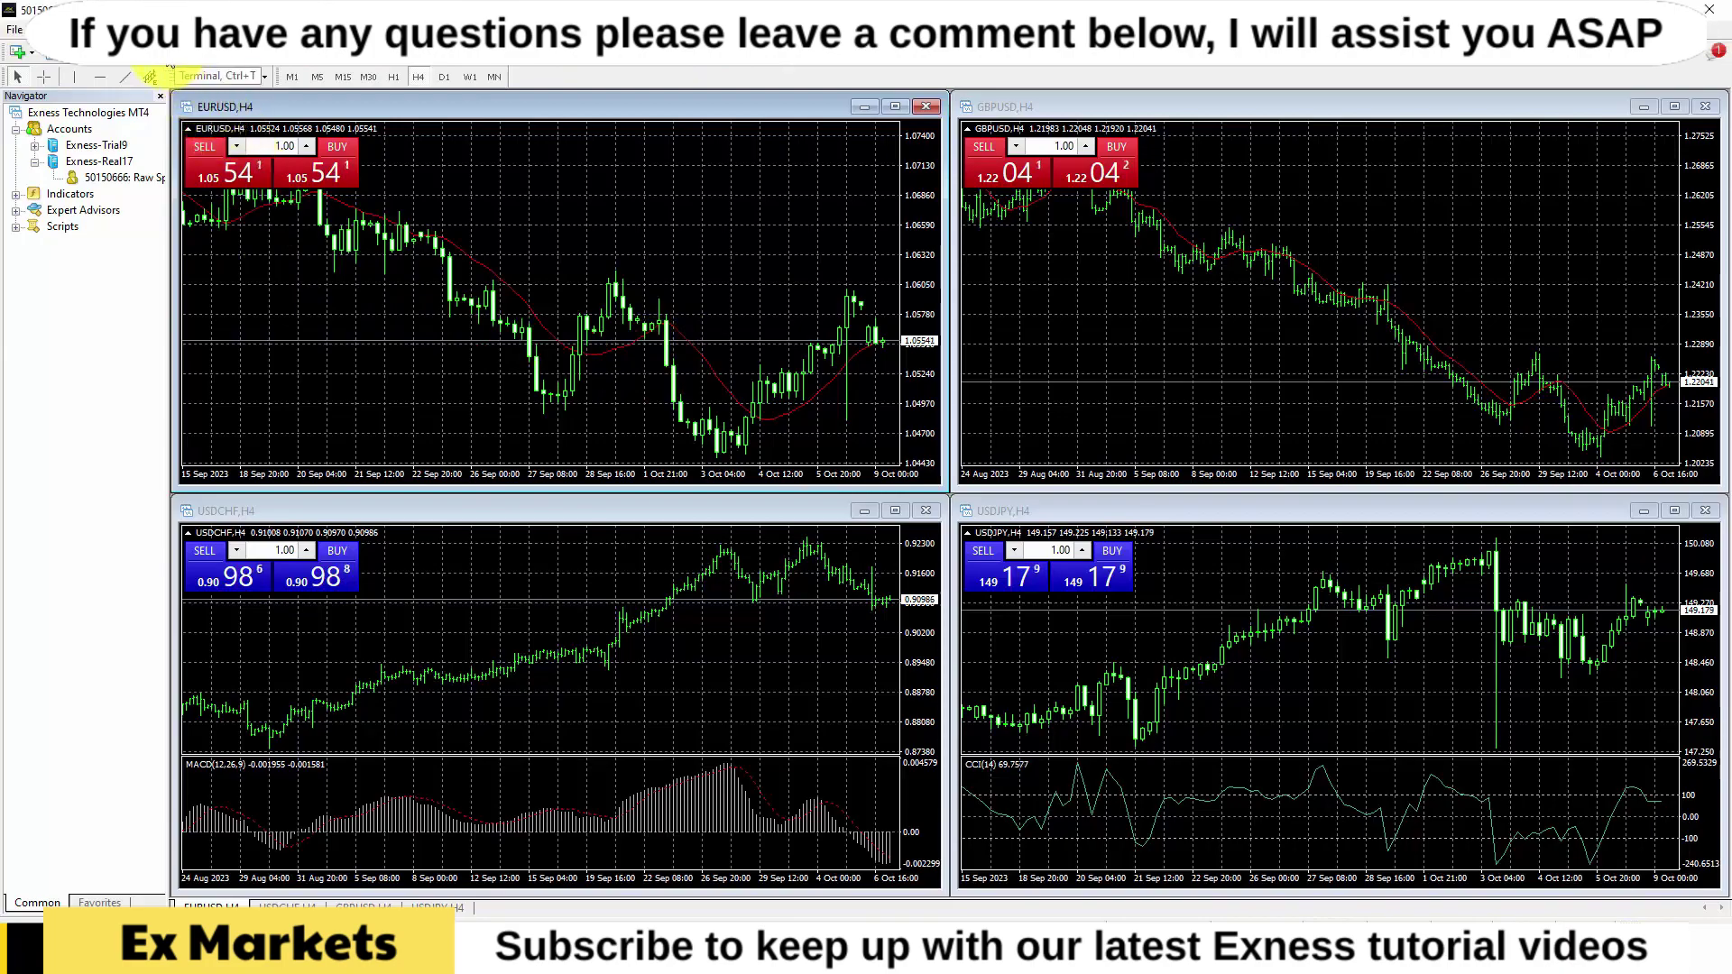
left_click(152, 74)
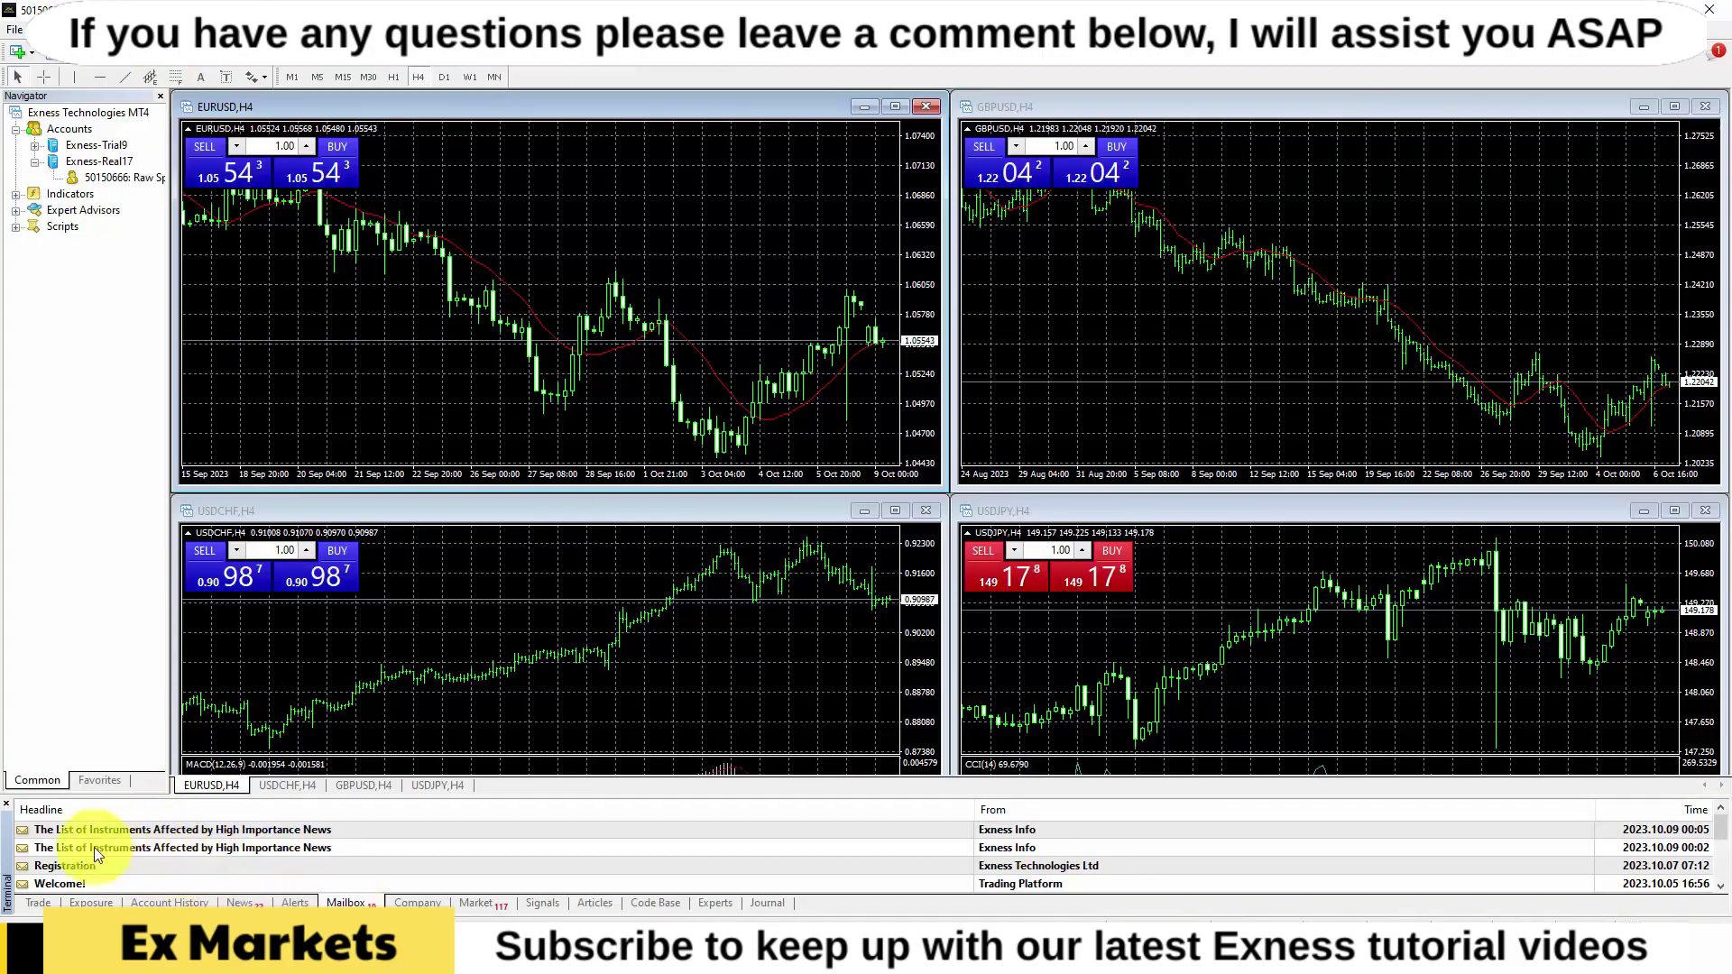
left_click(39, 905)
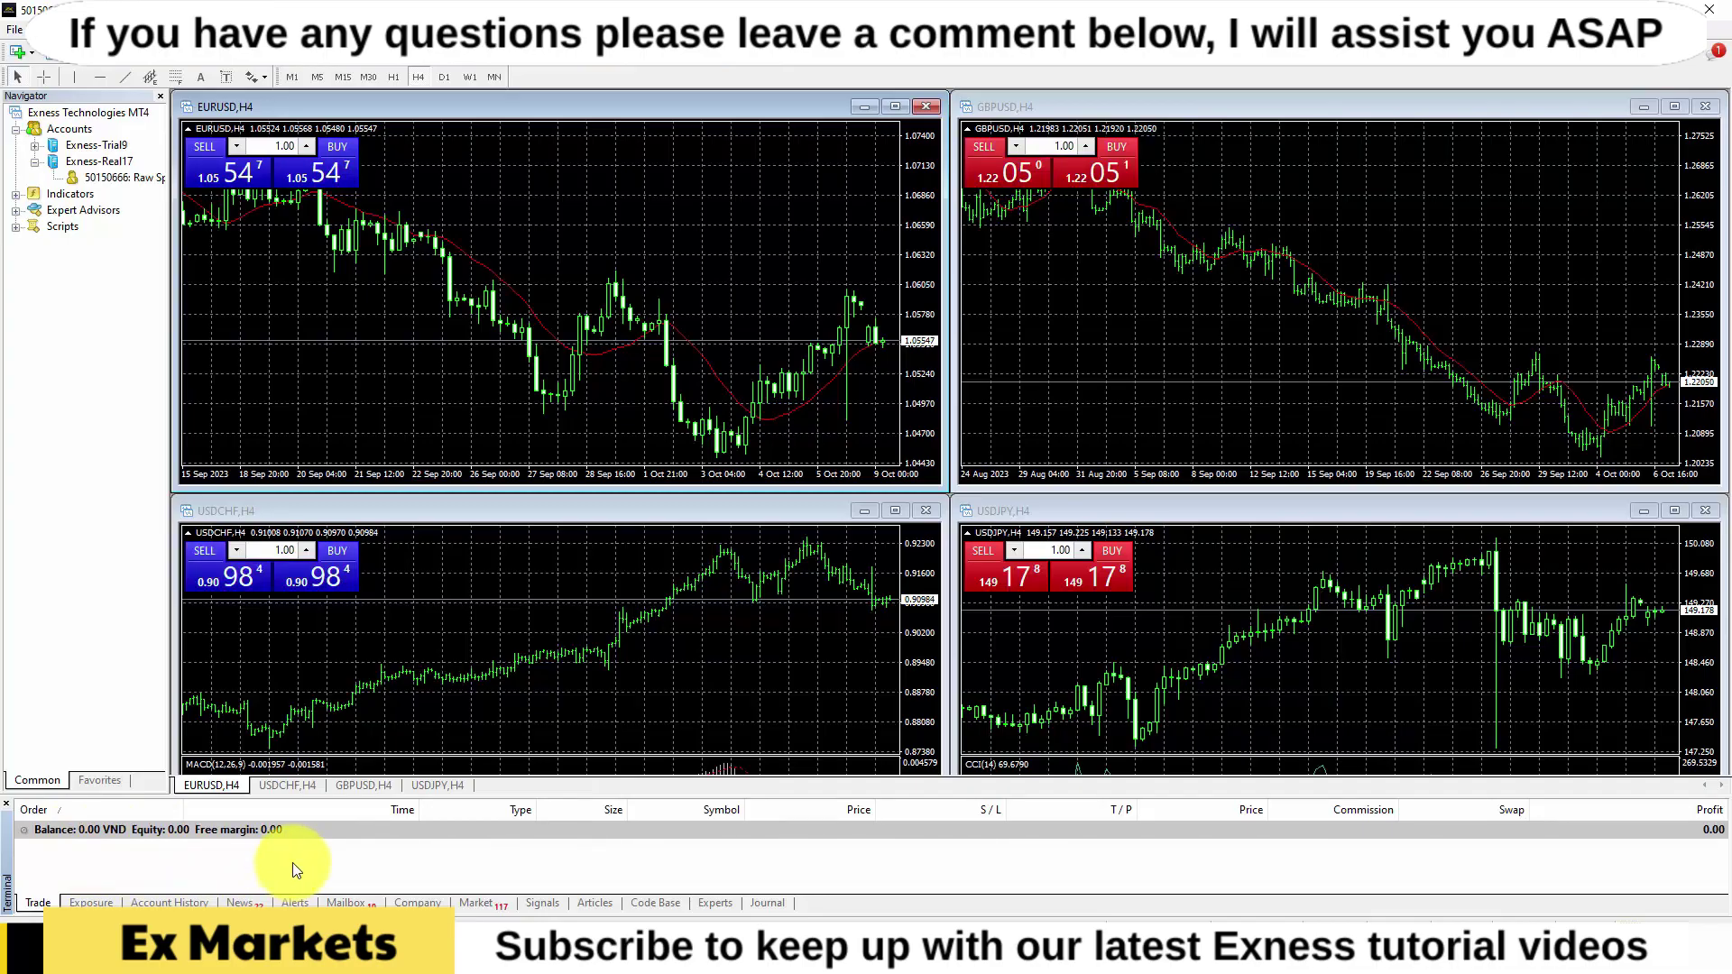
left_click(170, 903)
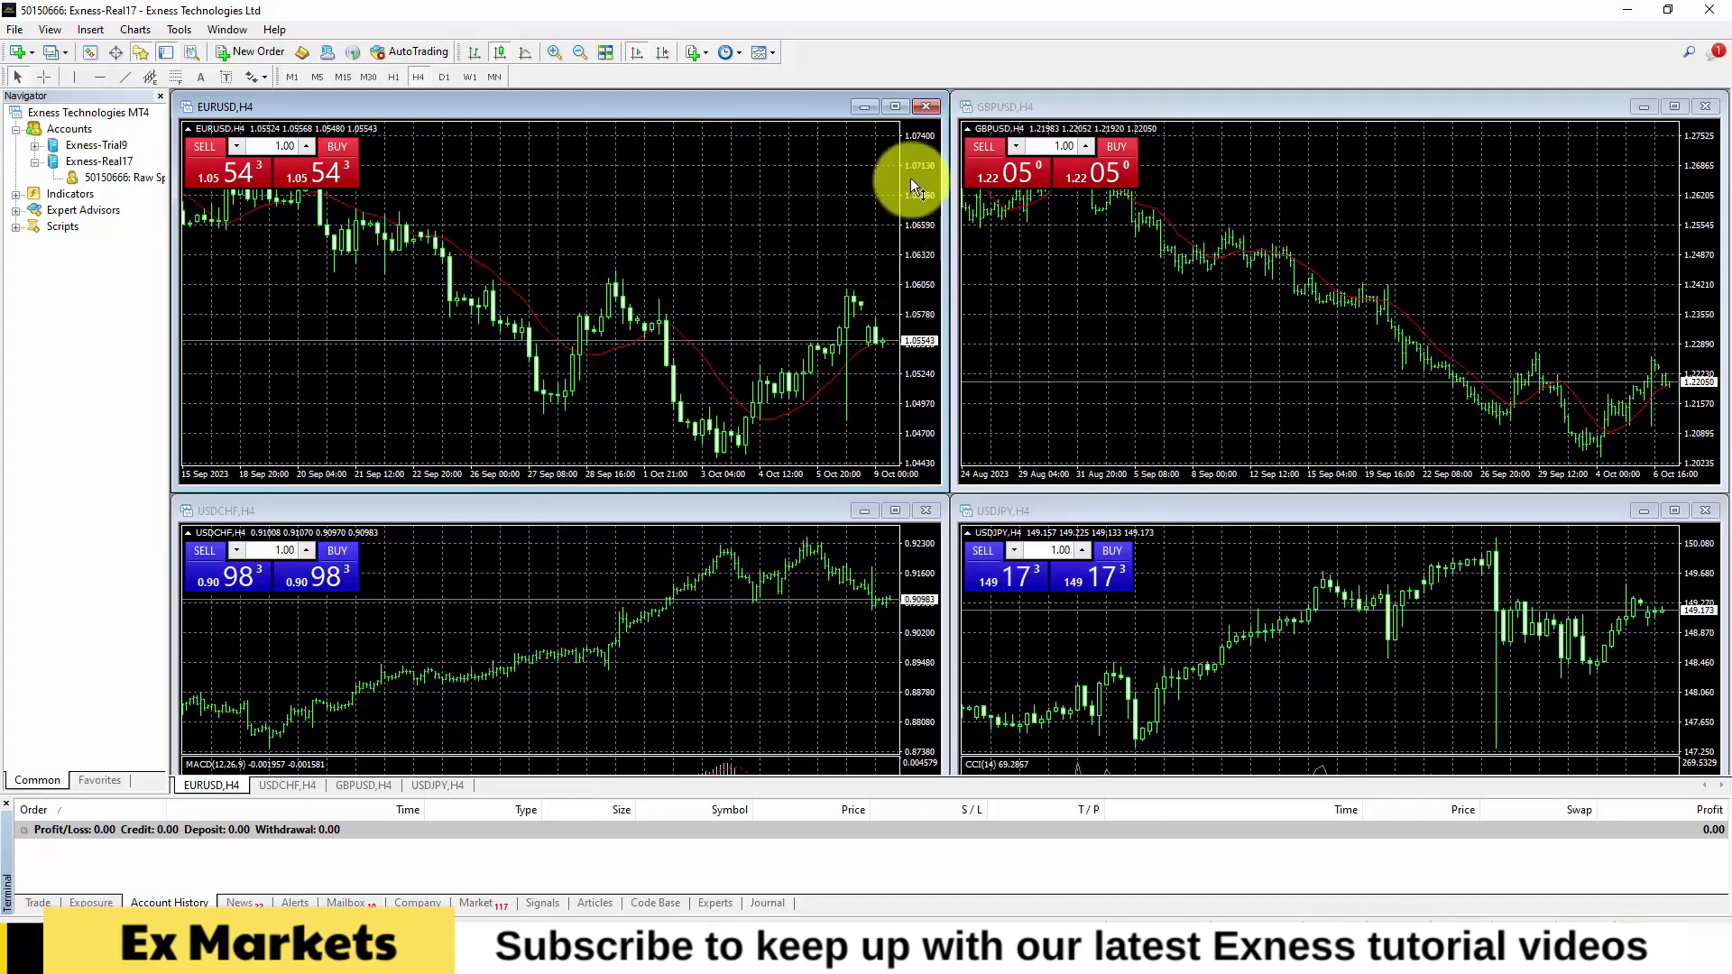
Step: Maximize the EURUSD chart and float the Line Studies, Timeframes and Charts toolbars over it
left_click(893, 107)
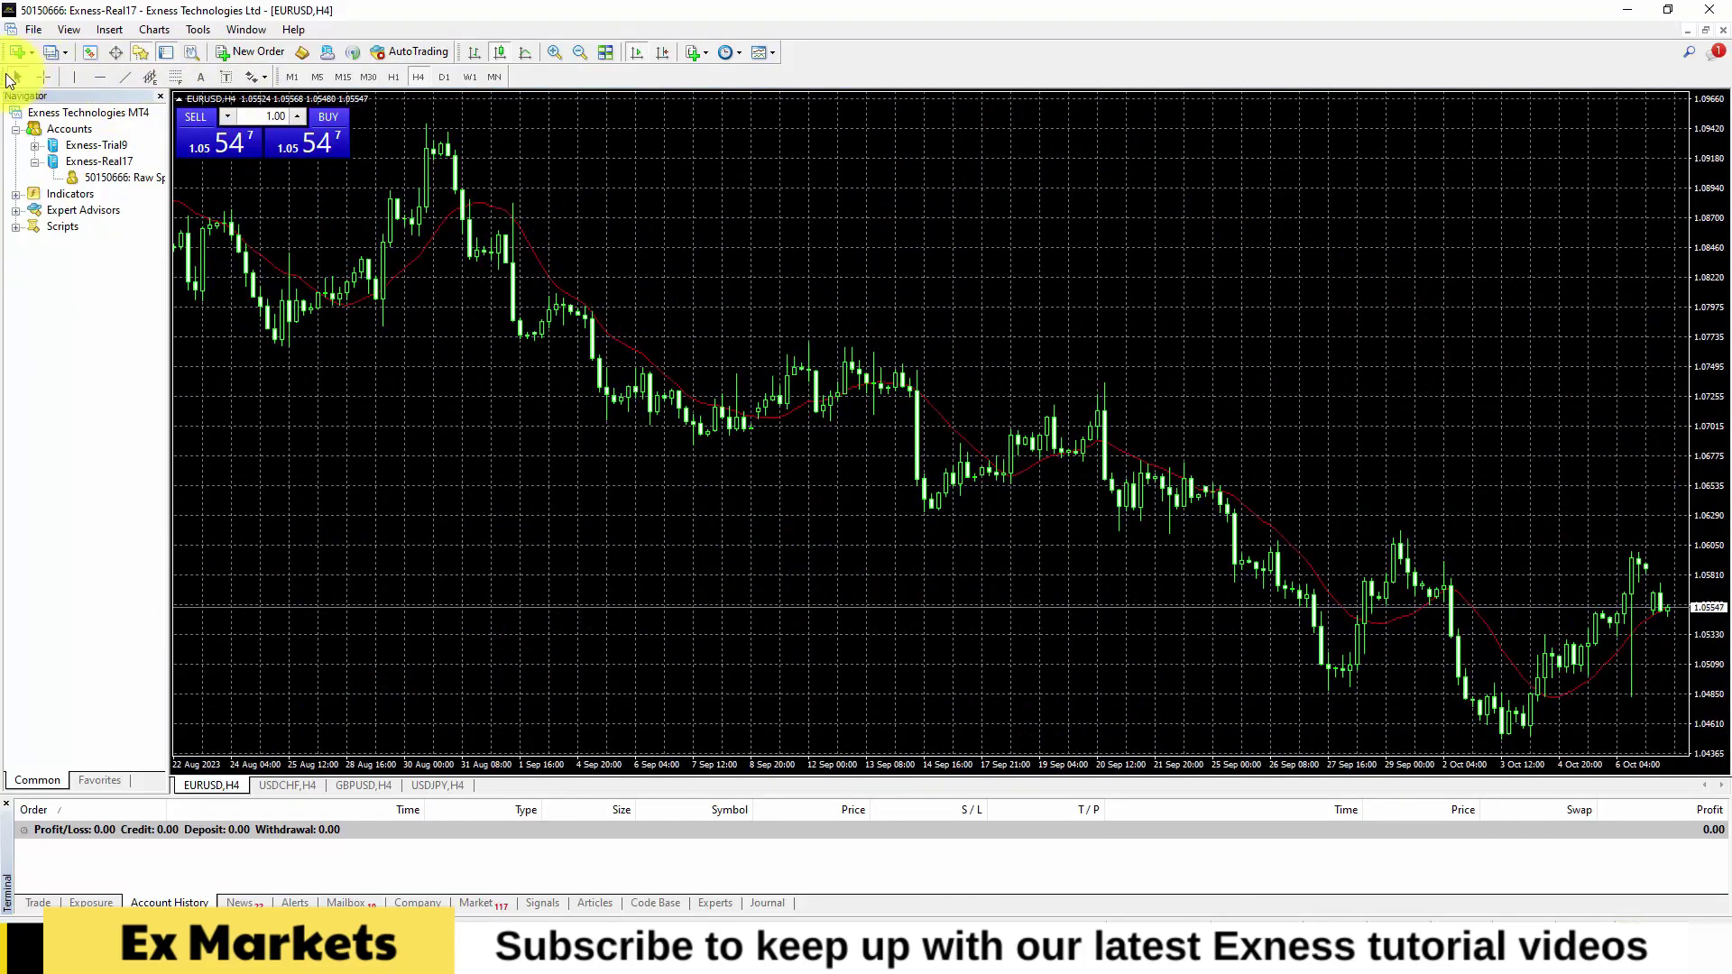
left_click_drag(333, 183, 479, 193)
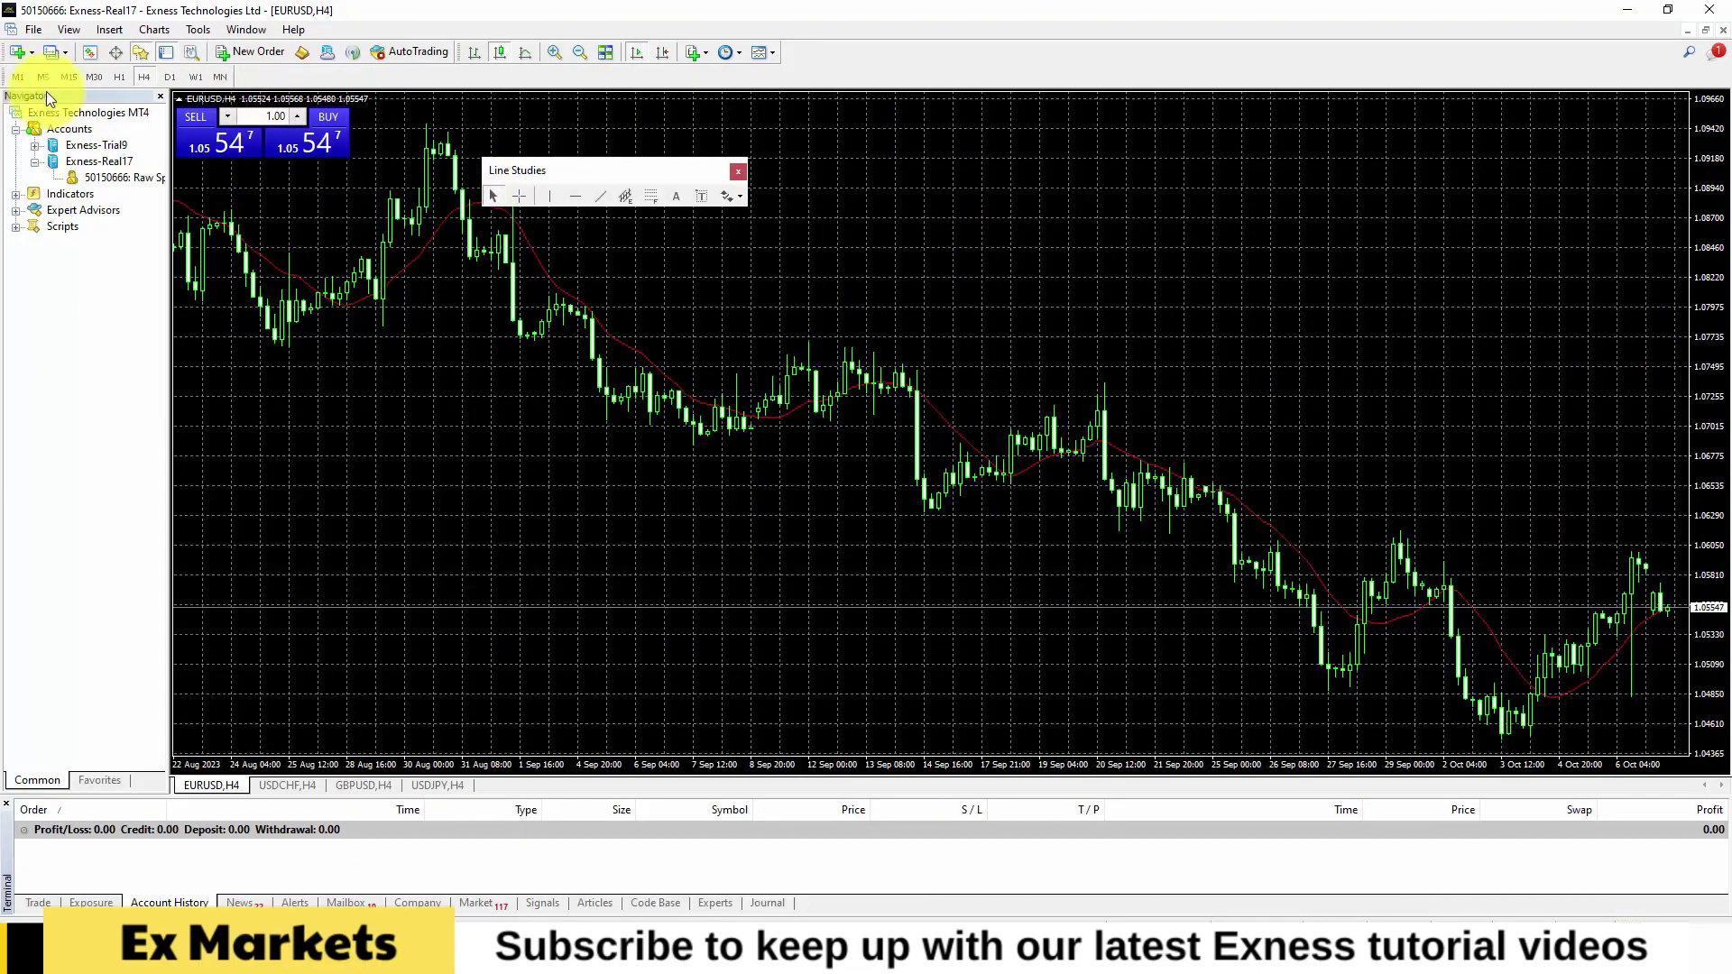
left_click_drag(11, 79, 469, 312)
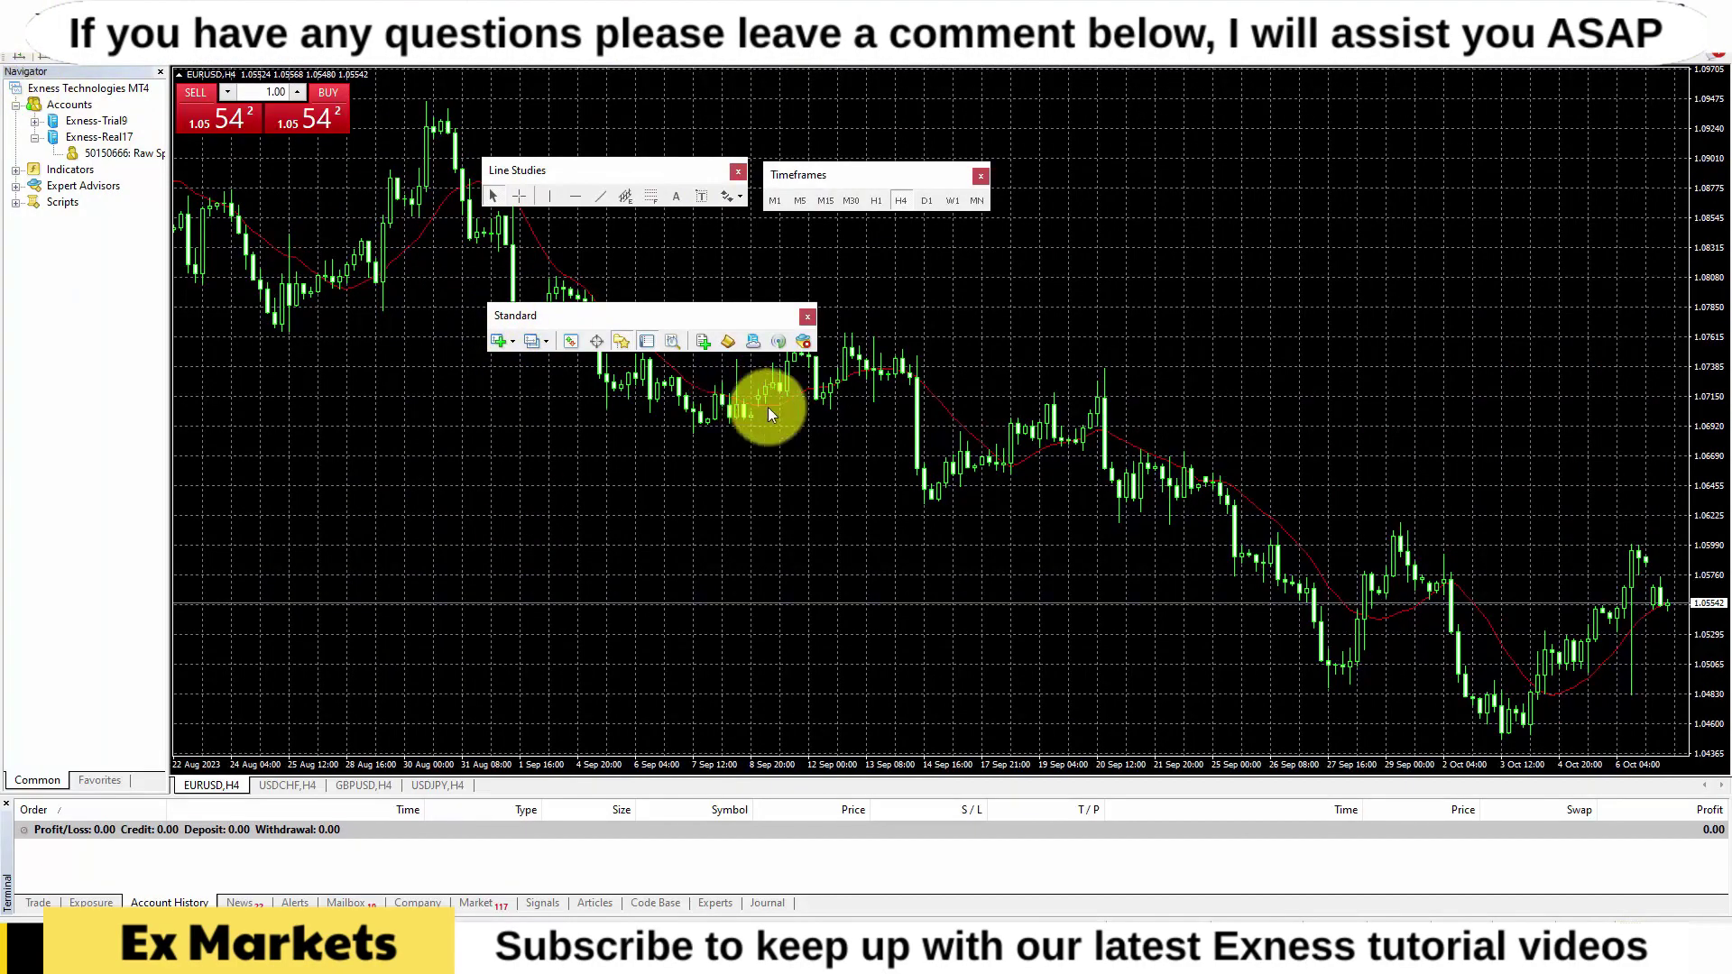
left_click_drag(943, 351, 940, 350)
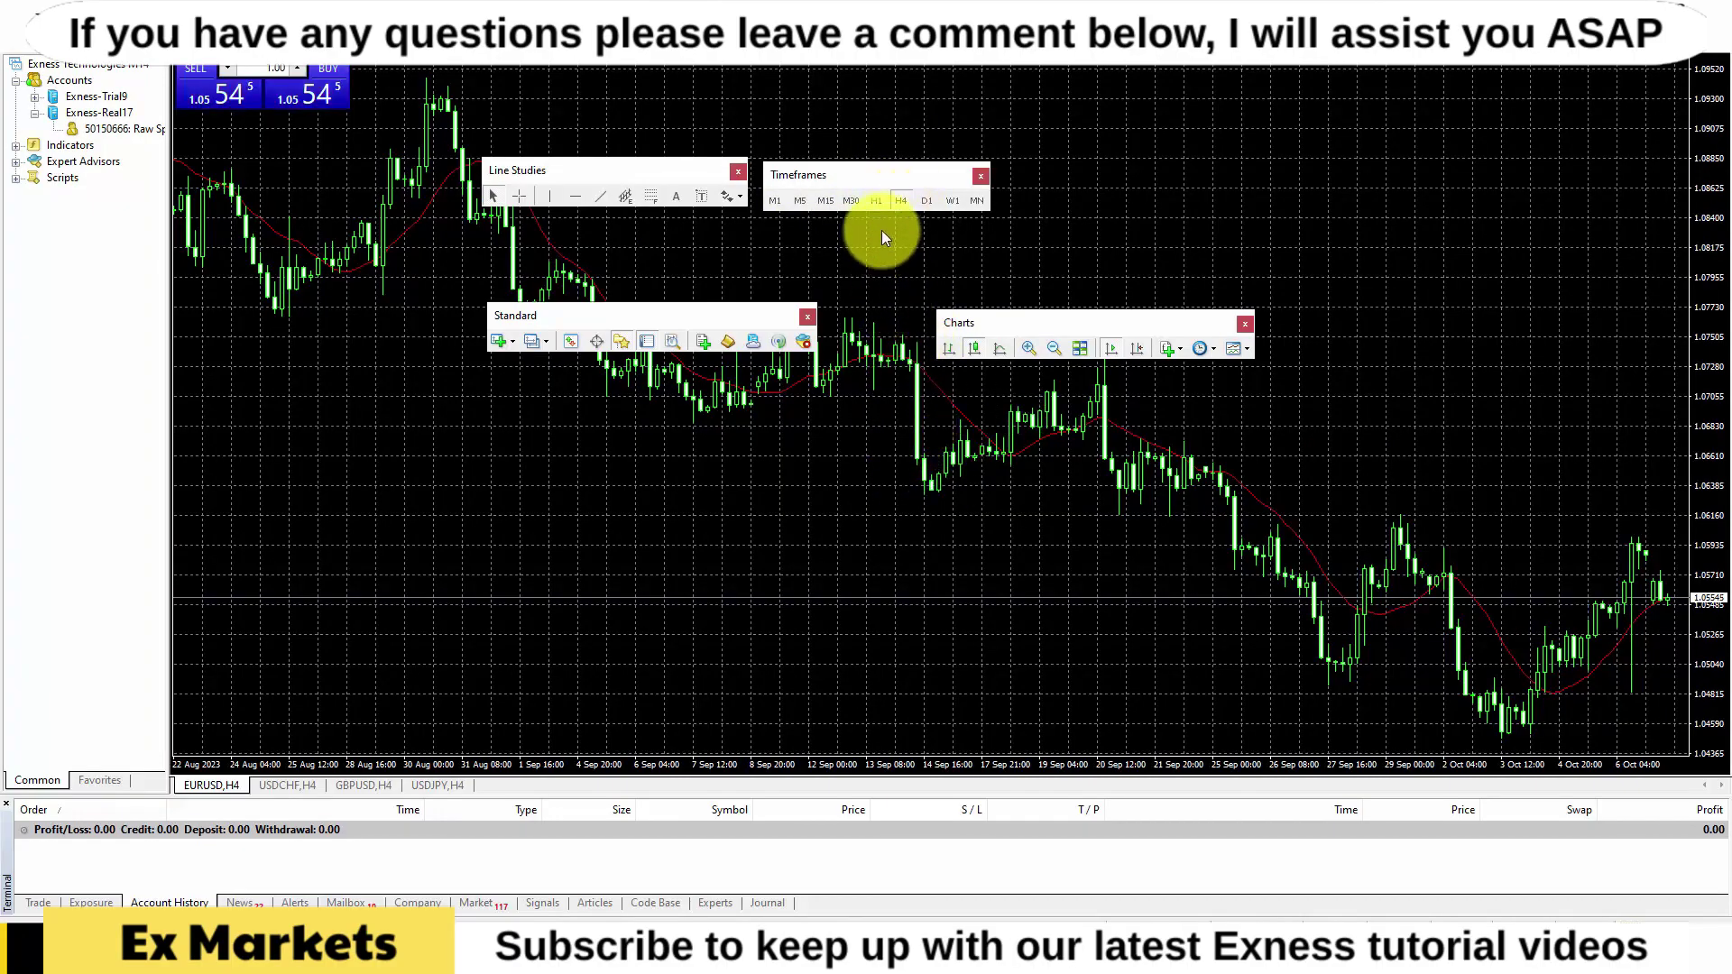
Step: Move the EURUSD chart through H1 and D1 to W1, then dock the Timeframes toolbar at the top
left_click(876, 200)
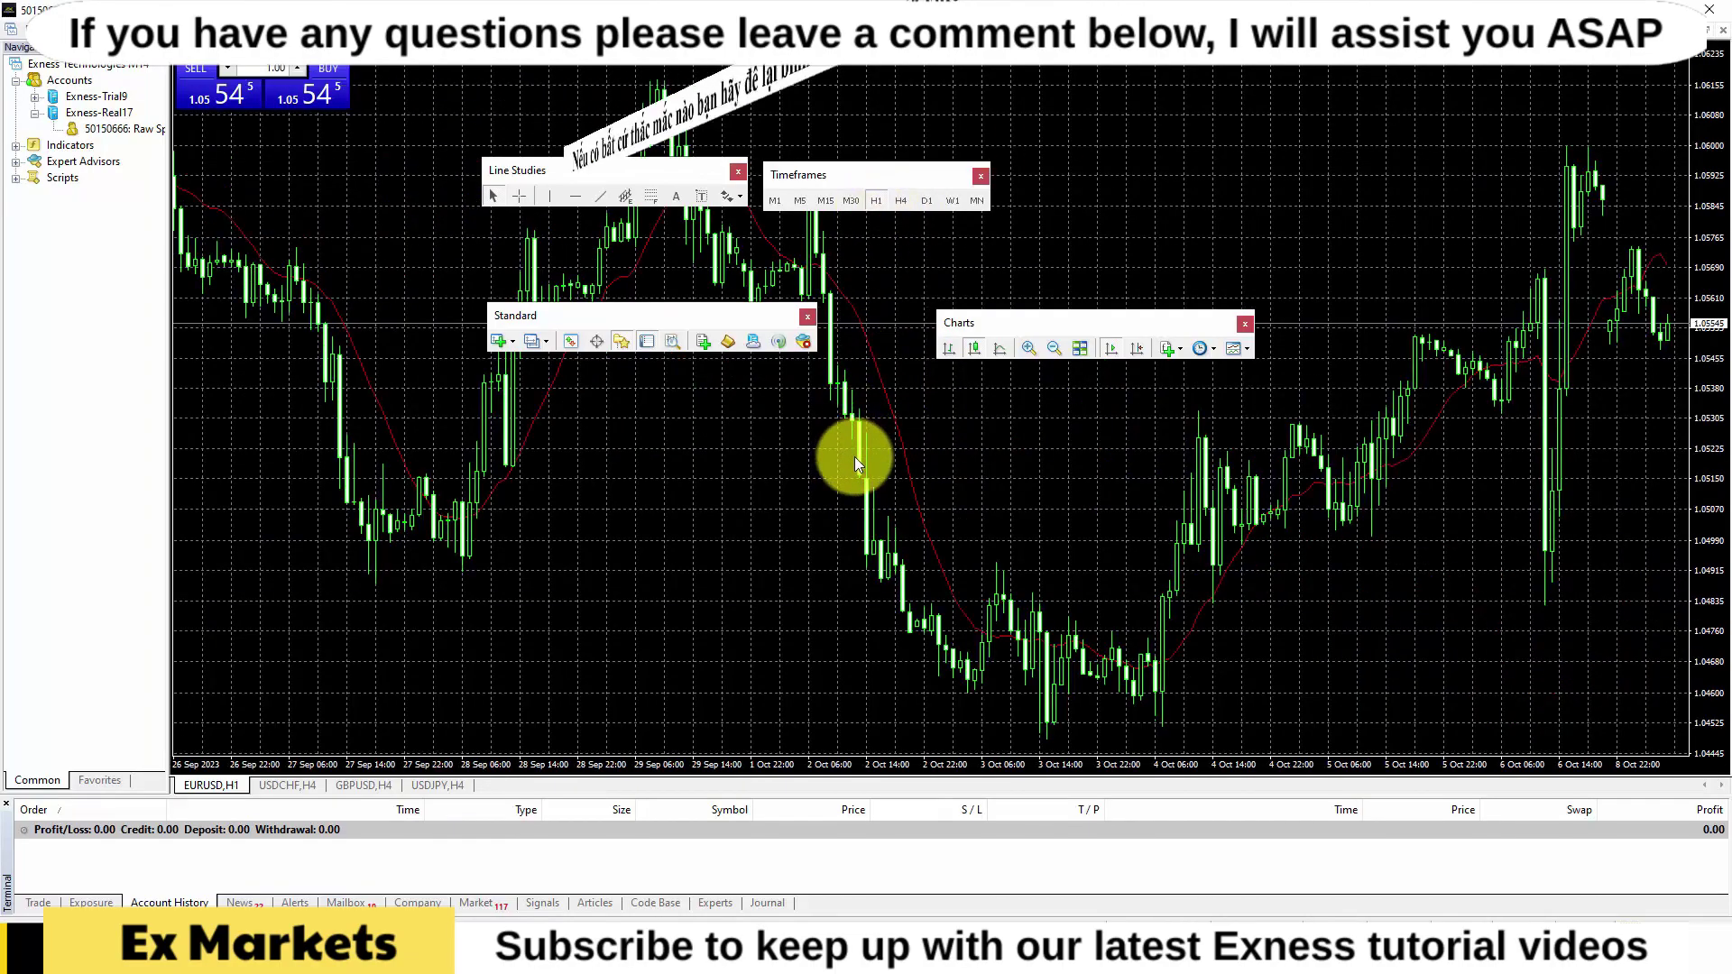
left_click(926, 200)
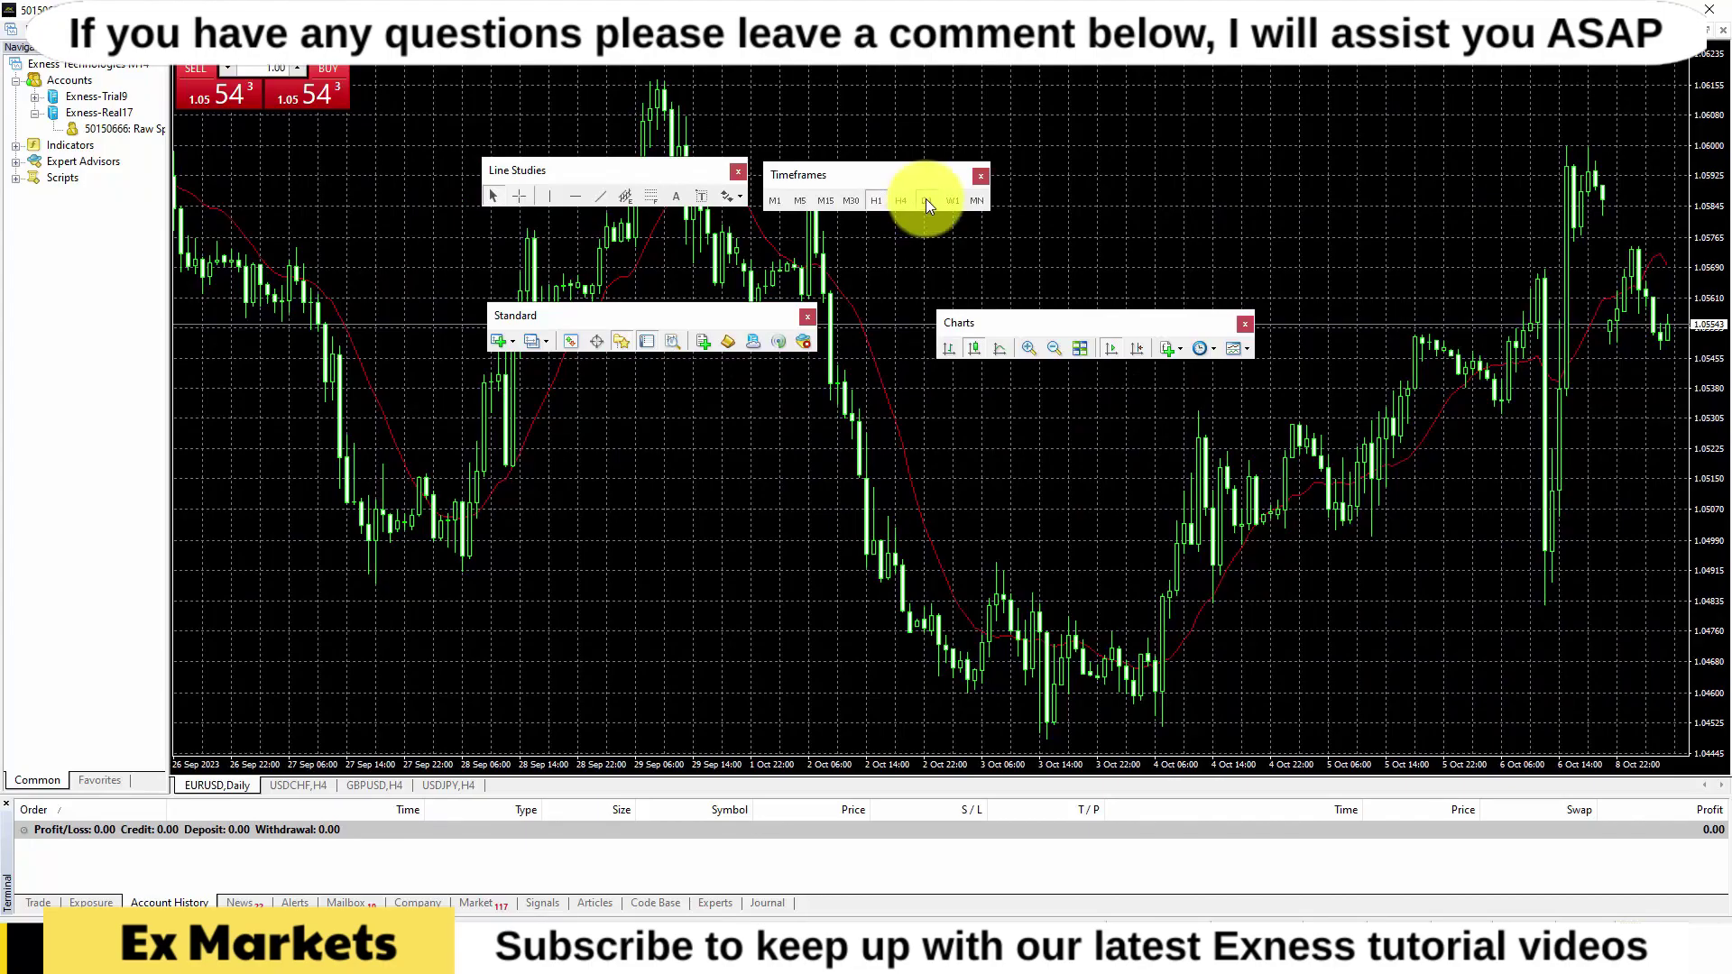
left_click(952, 200)
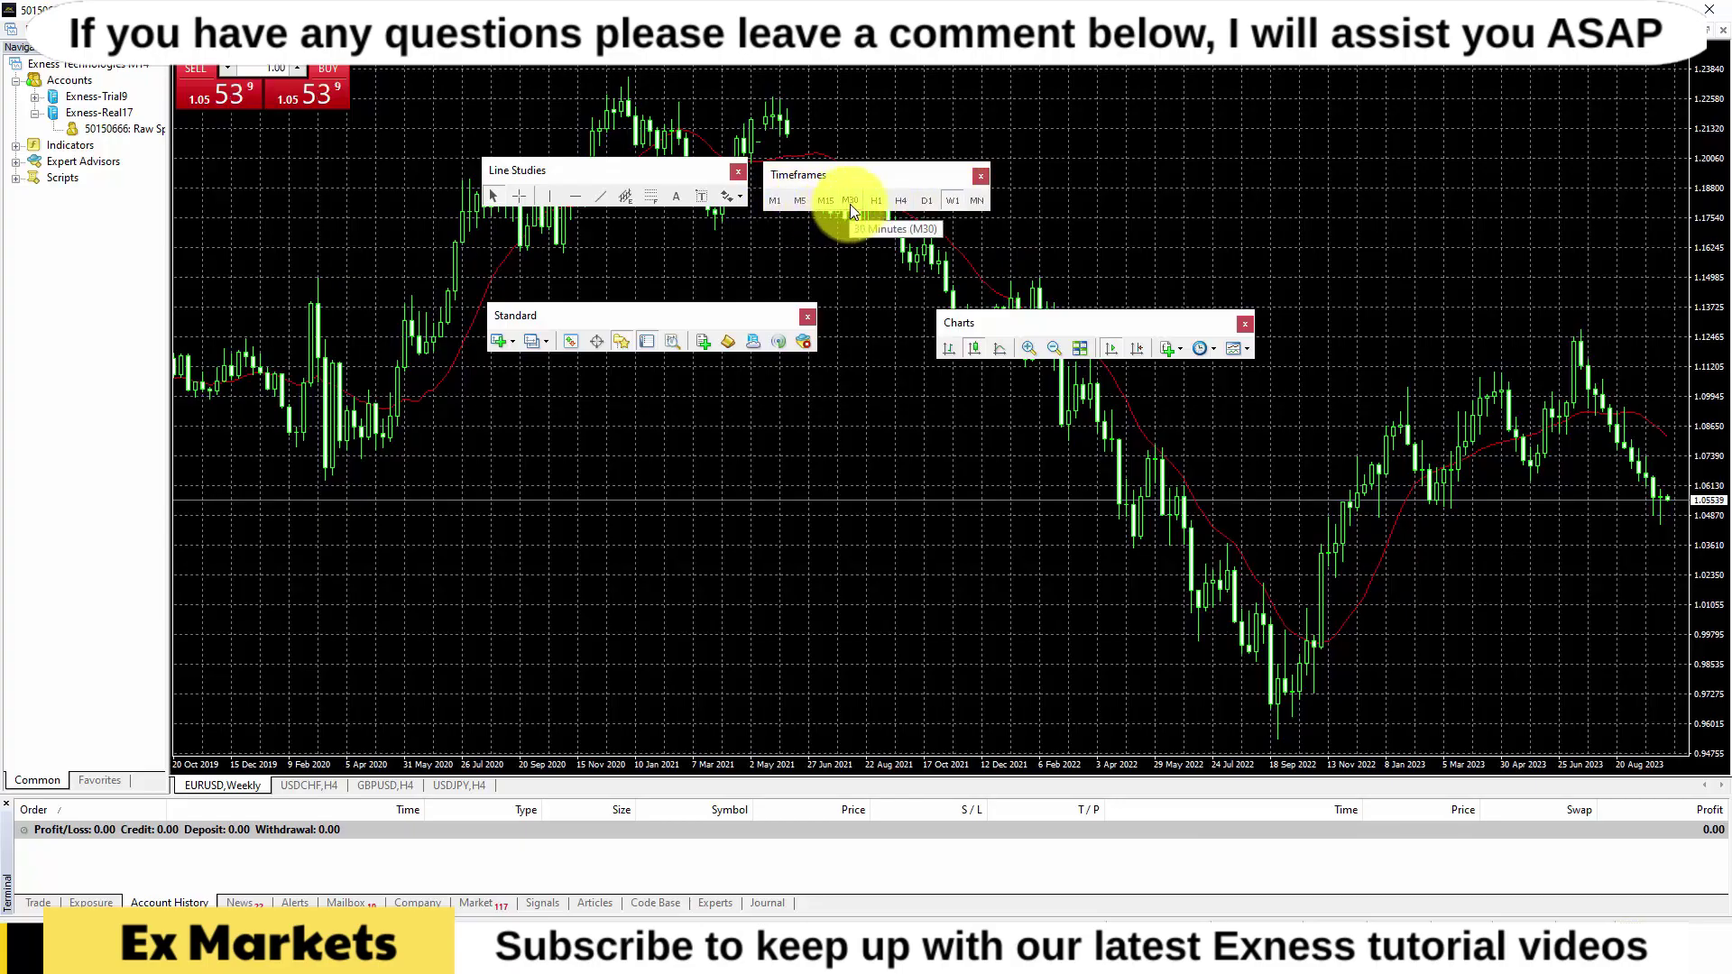
double_click(832, 177)
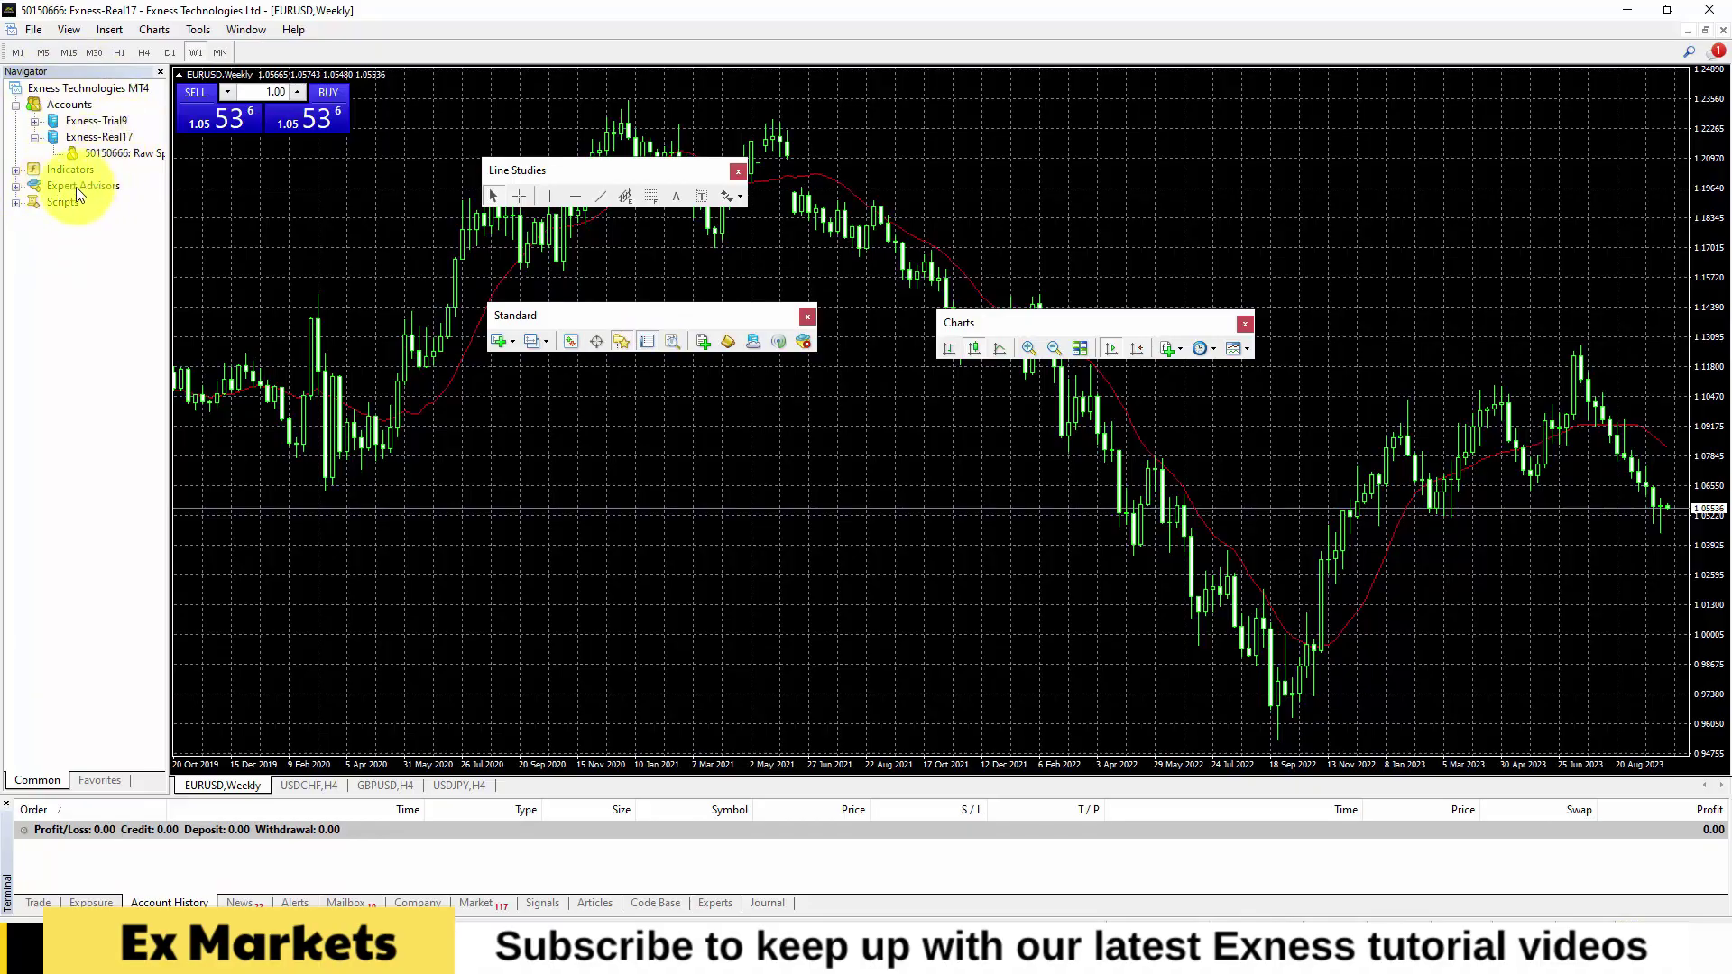
Step: Show the Terminal's Trade tab with balance 0.00 VND and open the Market Watch panel
left_click(647, 343)
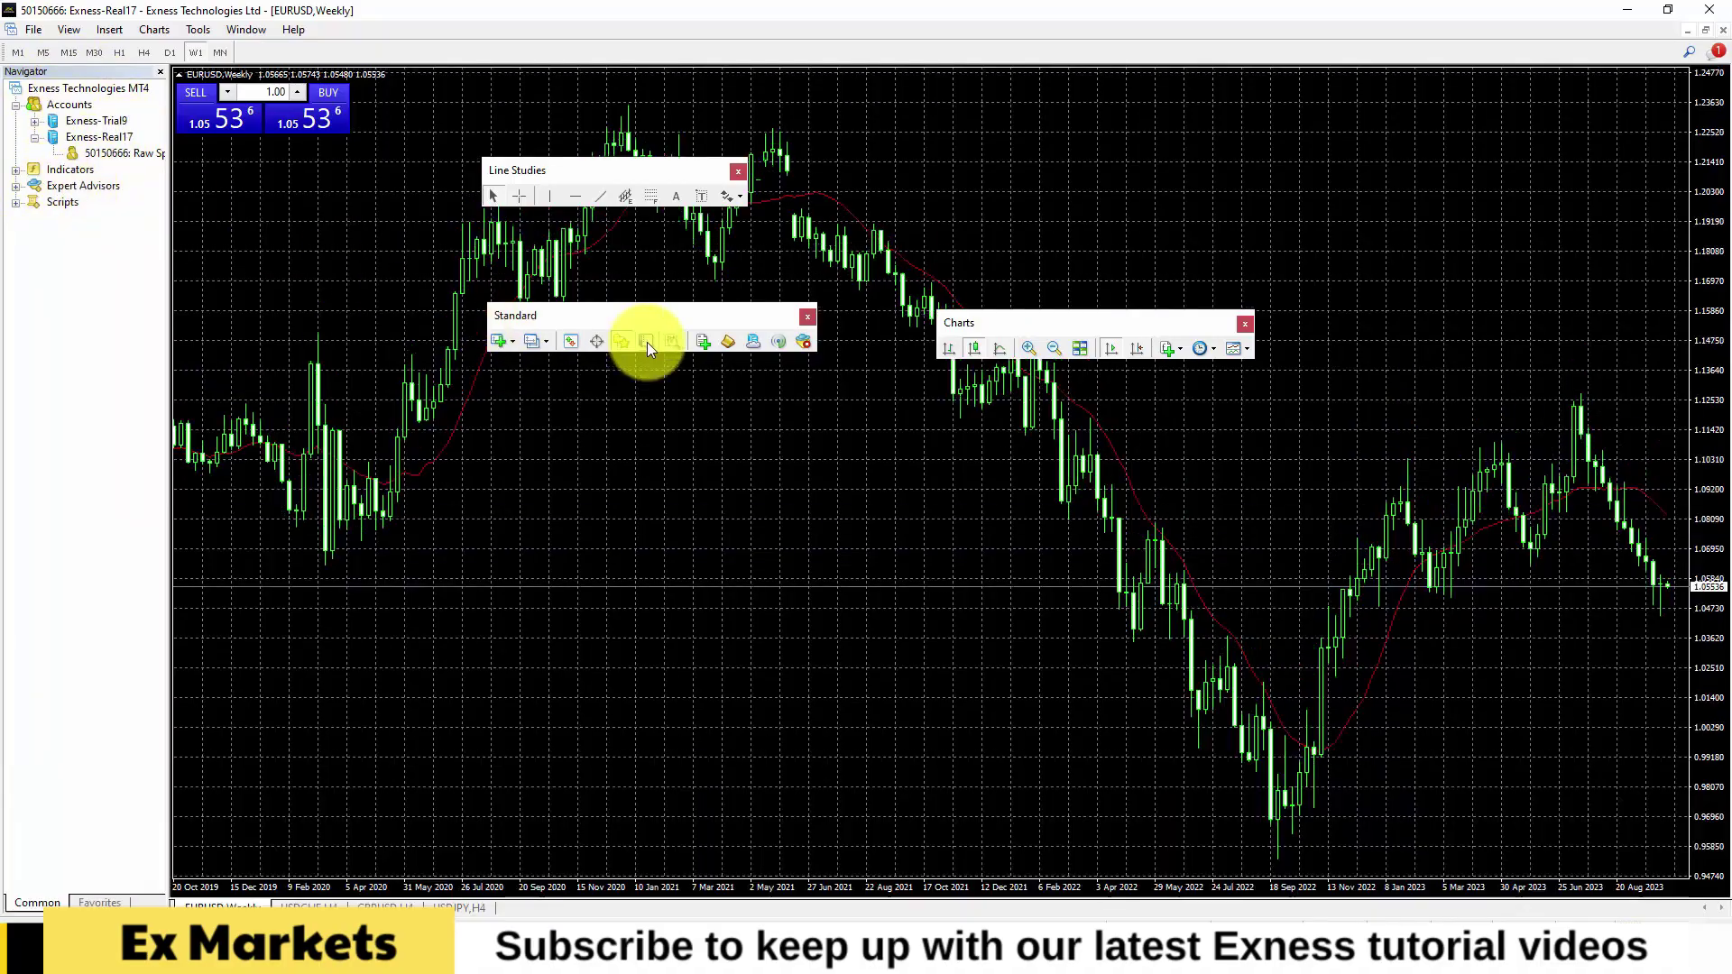
left_click(647, 342)
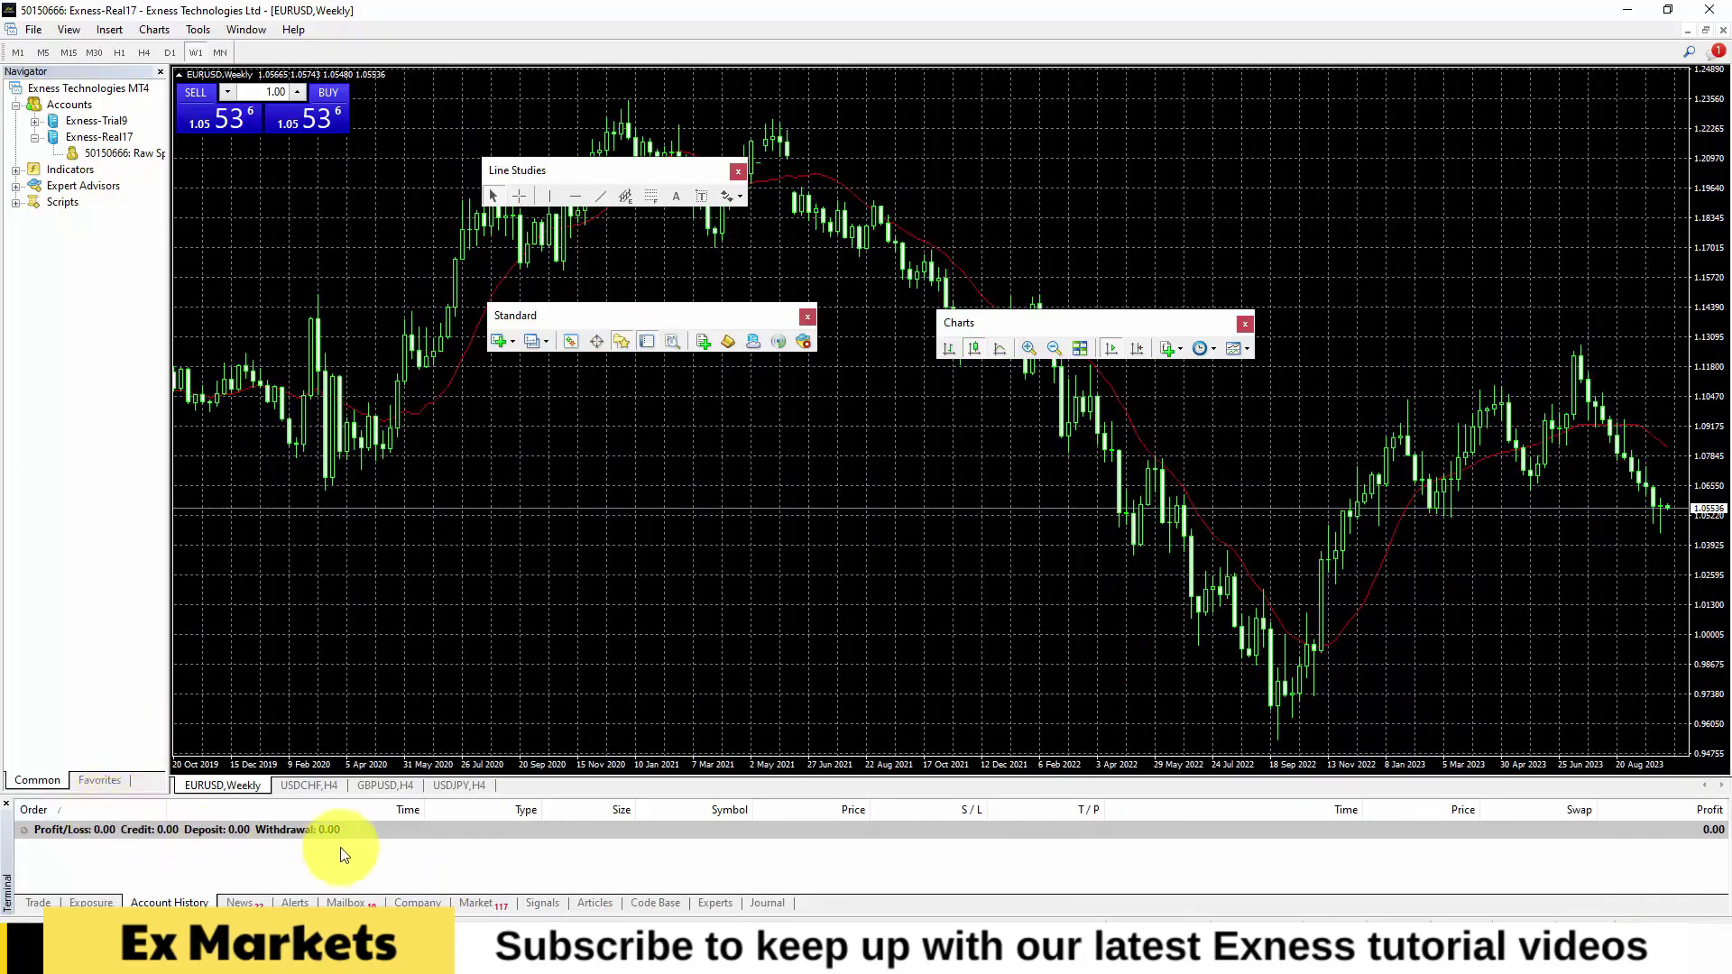
left_click(39, 898)
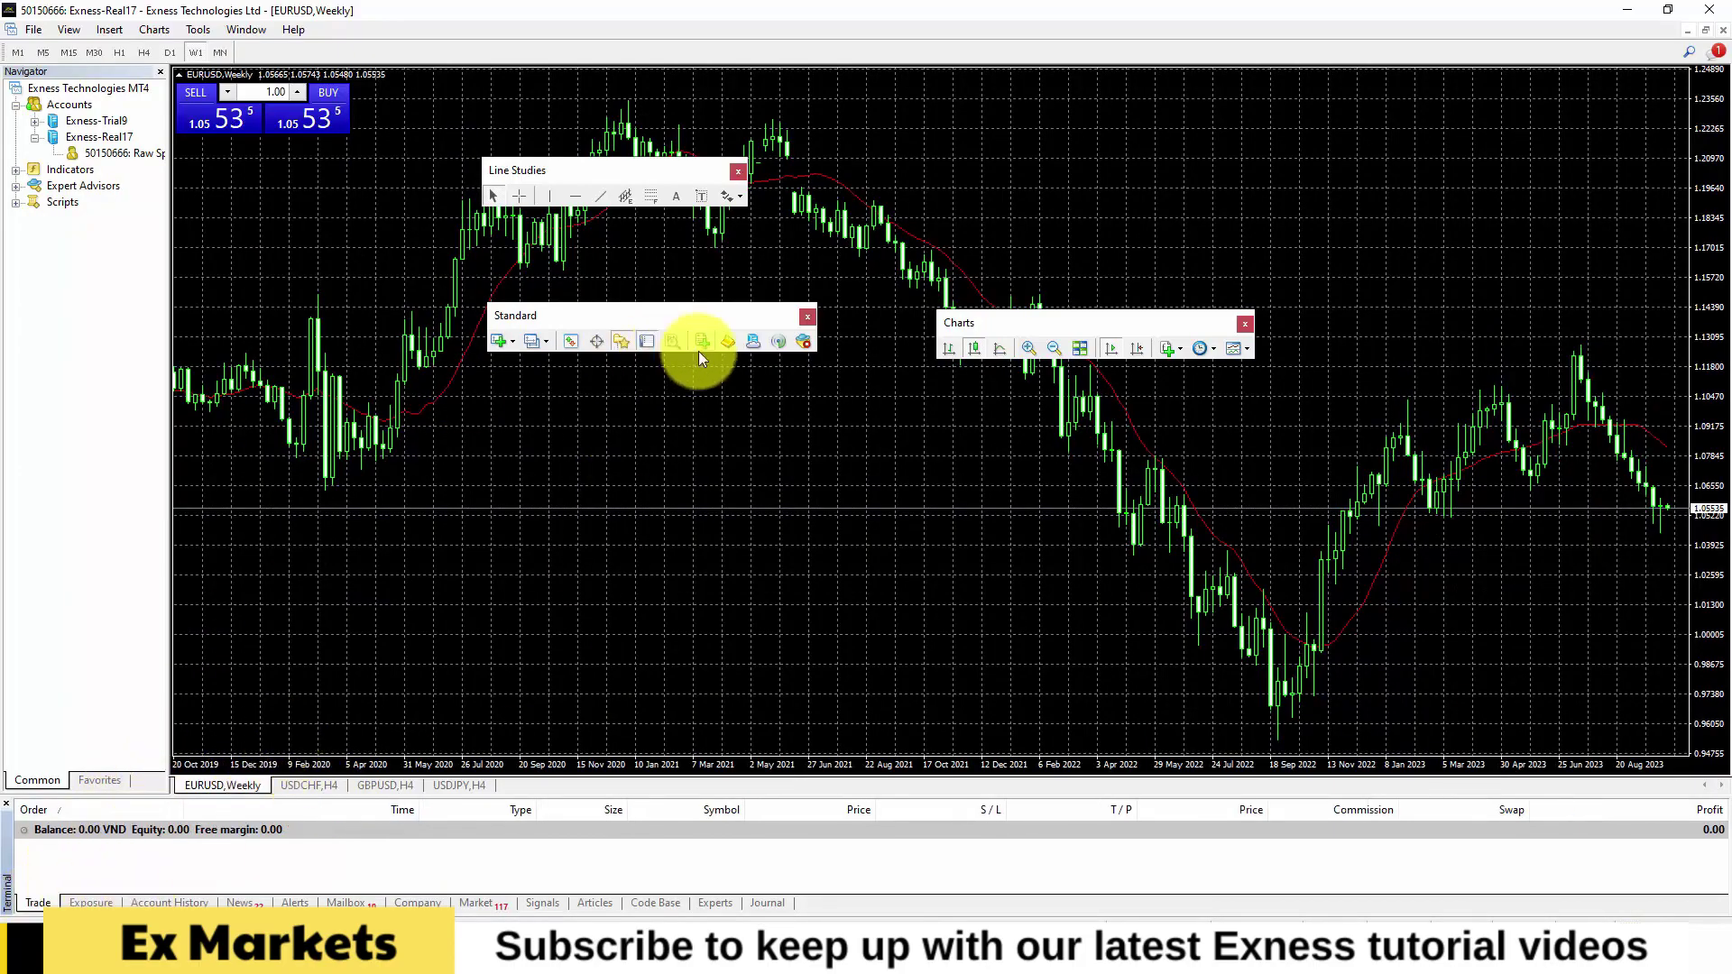
left_click(577, 344)
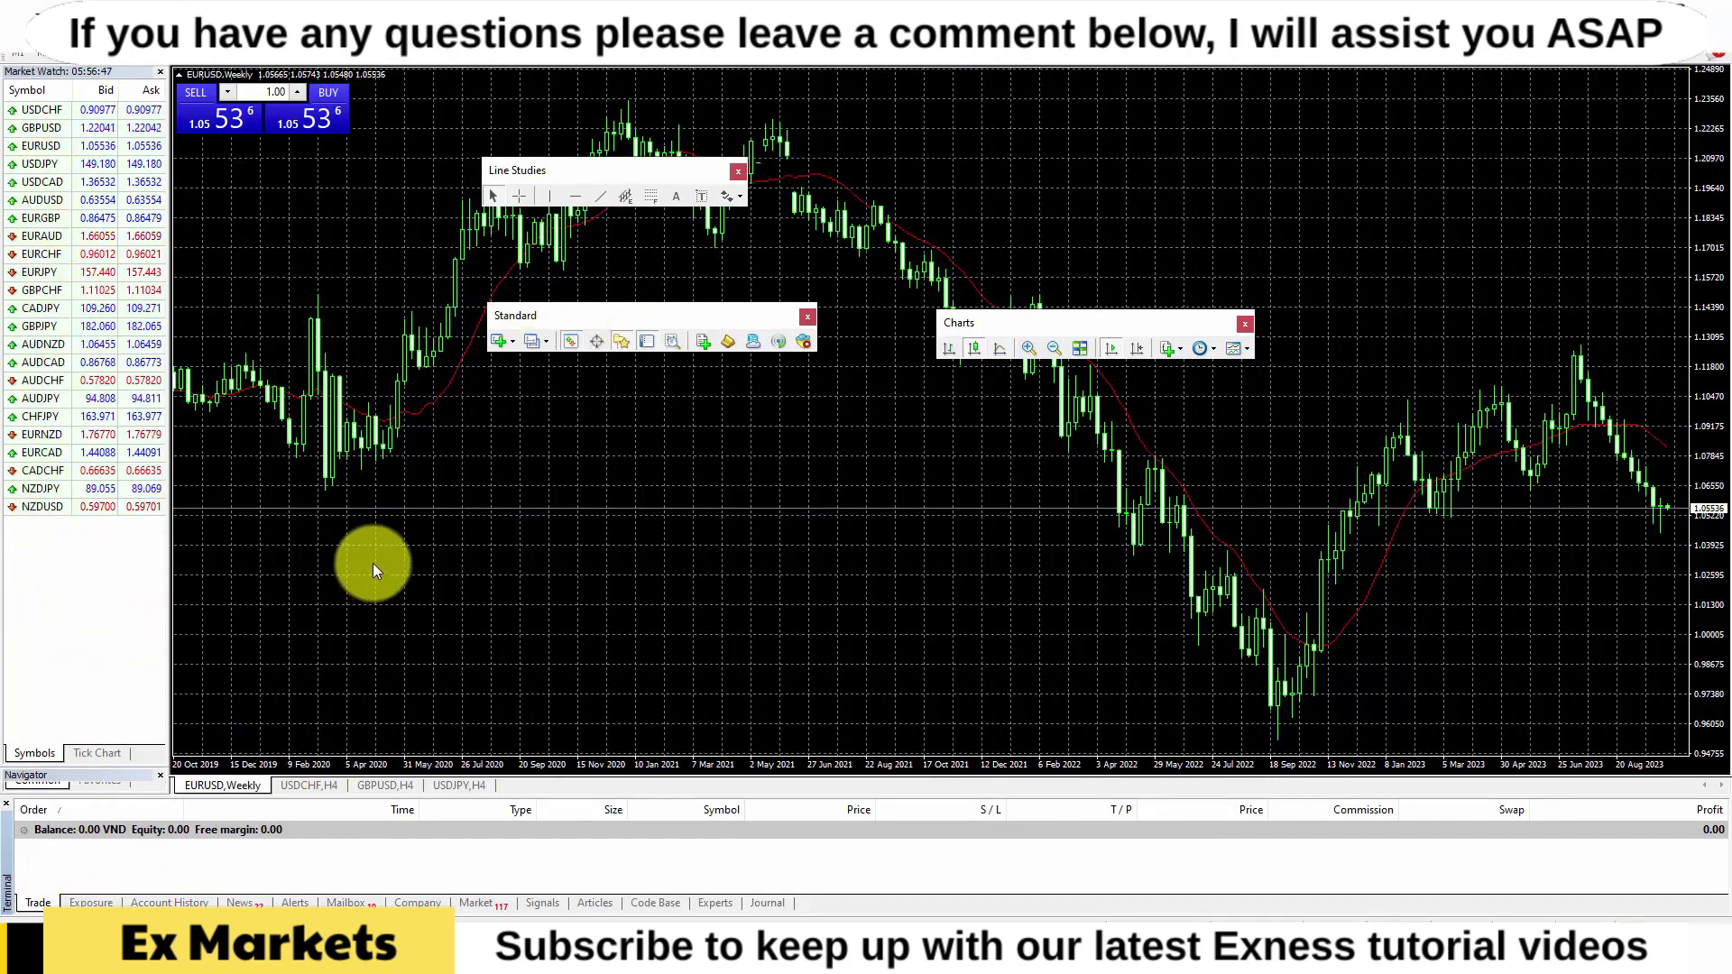
Step: Apply Show All in Market Watch and scroll through the added metals, Bitcoin and indices like AUS200
right_click(99, 555)
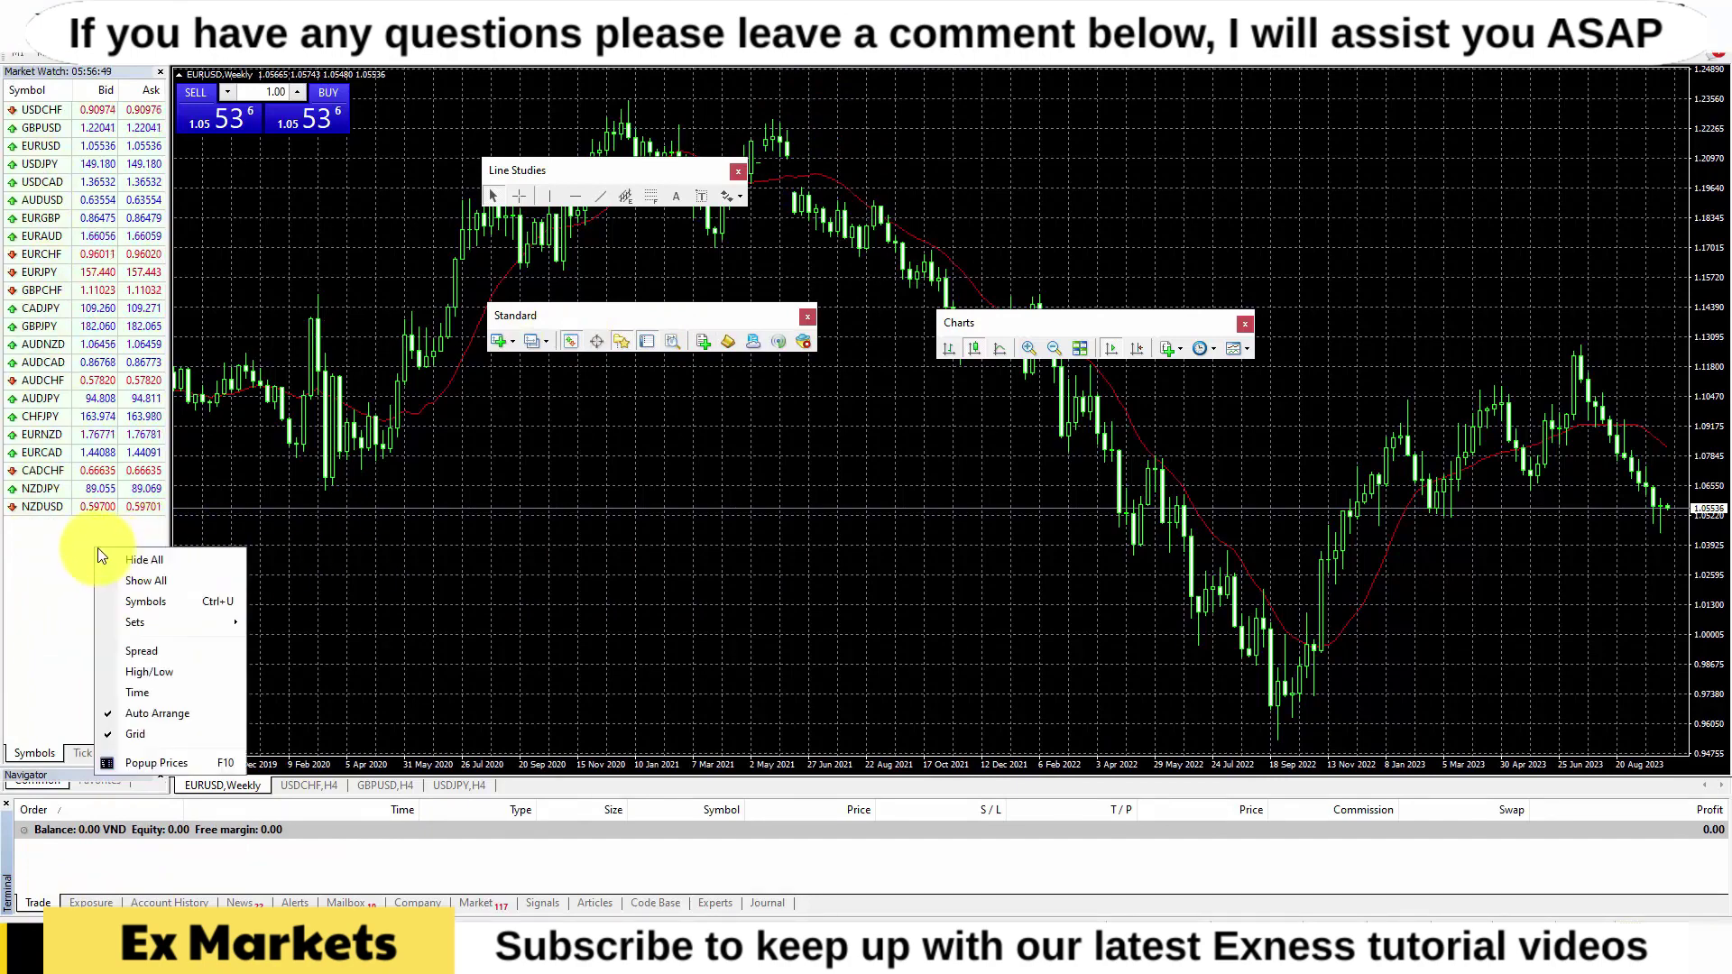
left_click(143, 582)
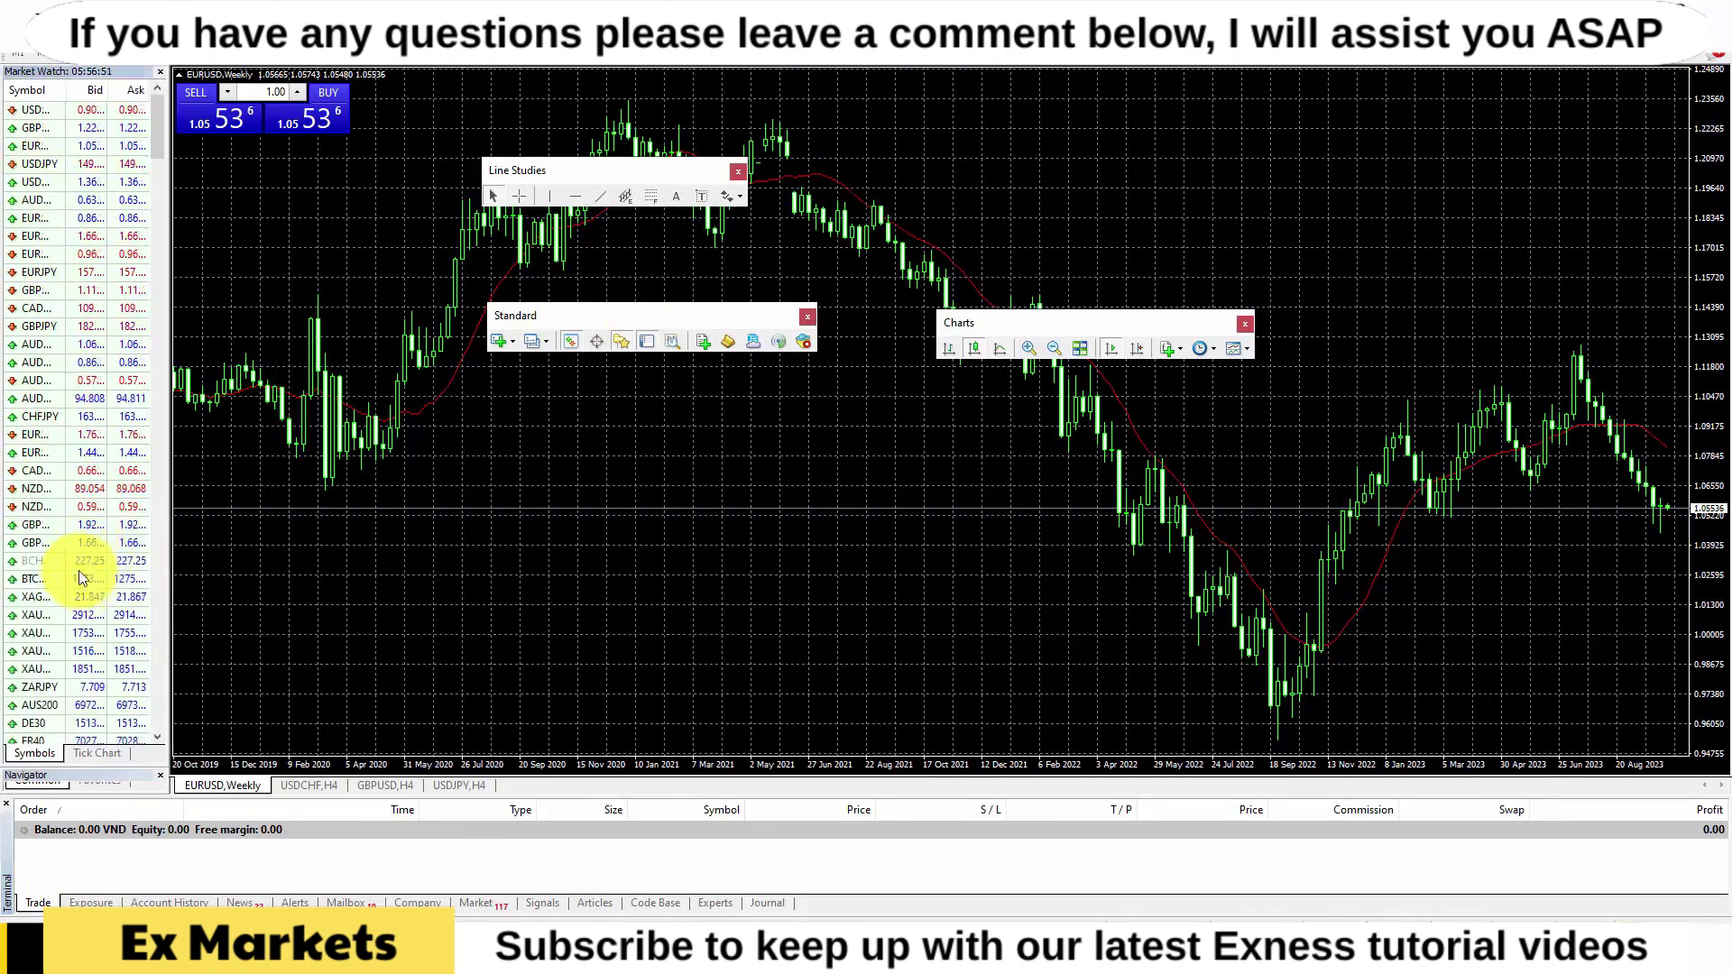
scroll(86, 514, "down", 3)
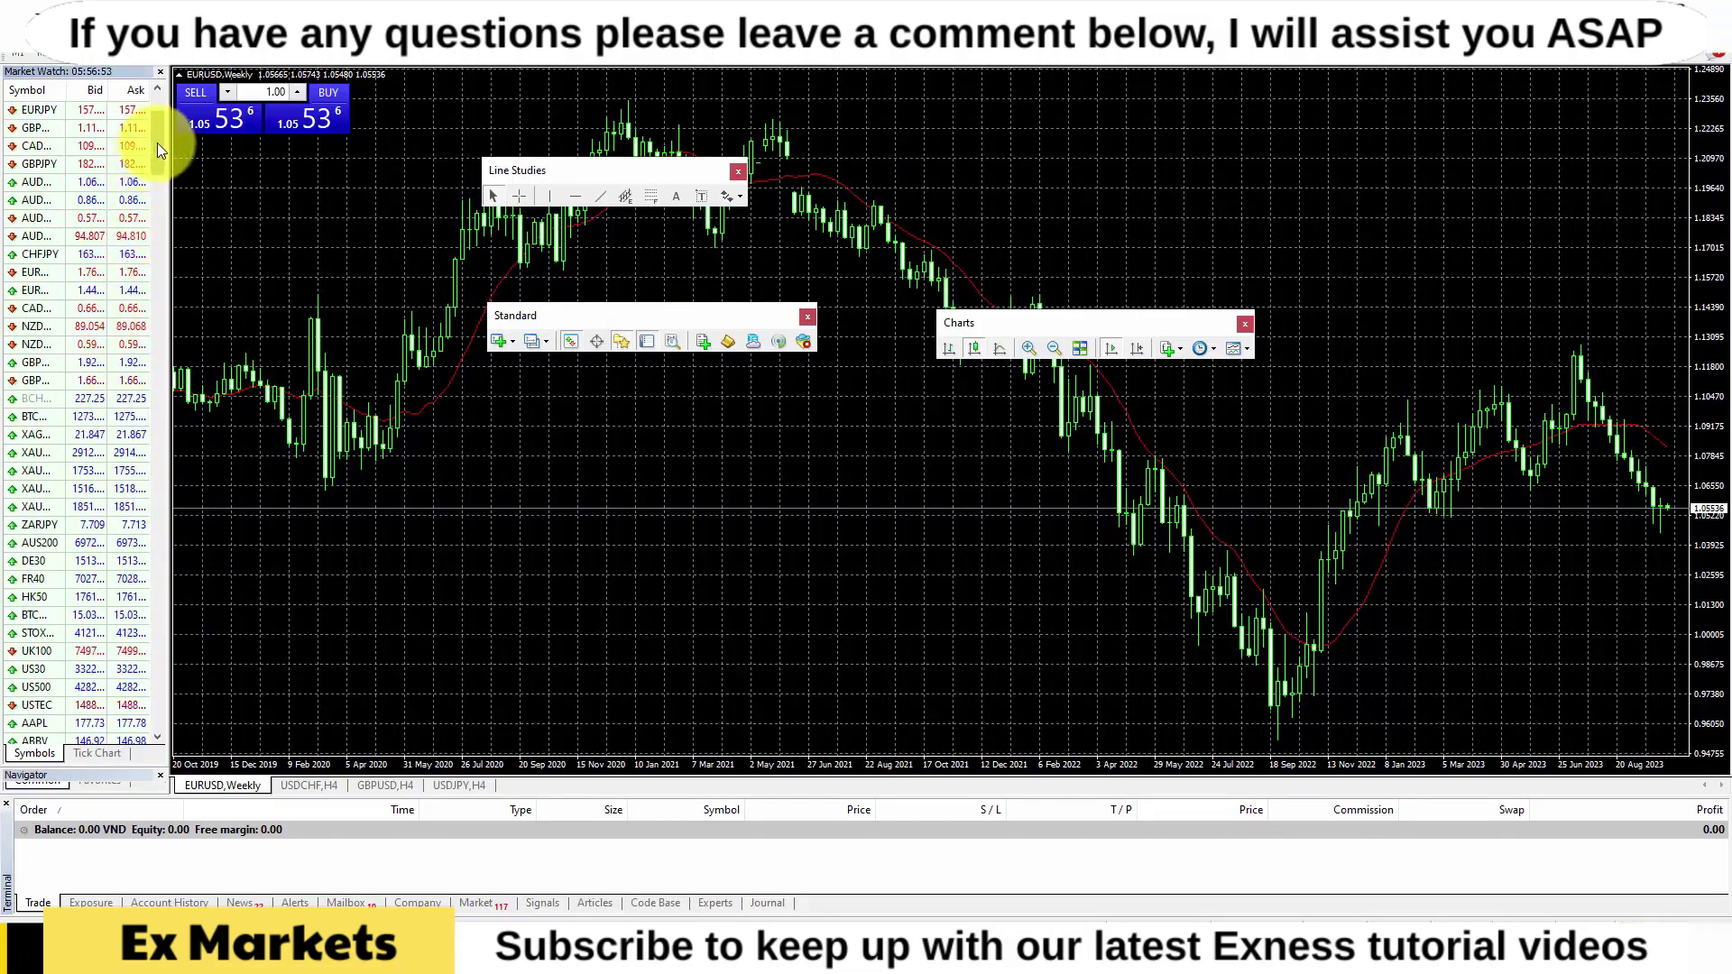
left_click_drag(157, 142, 132, 111)
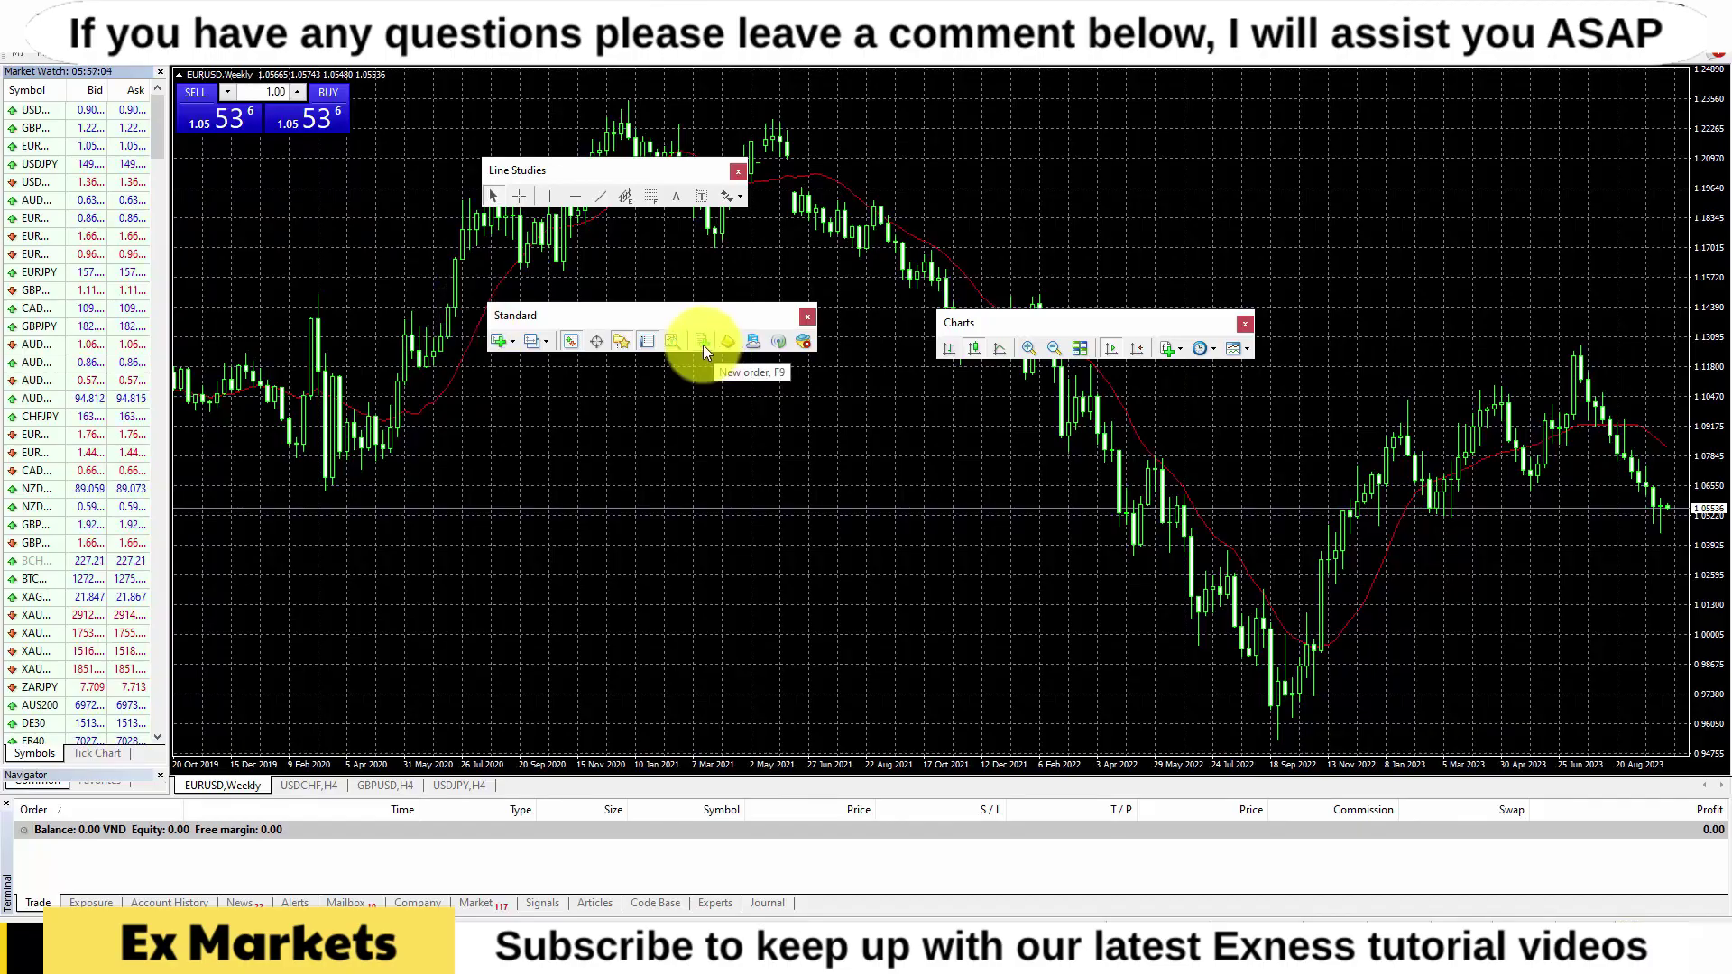
left_click(512, 341)
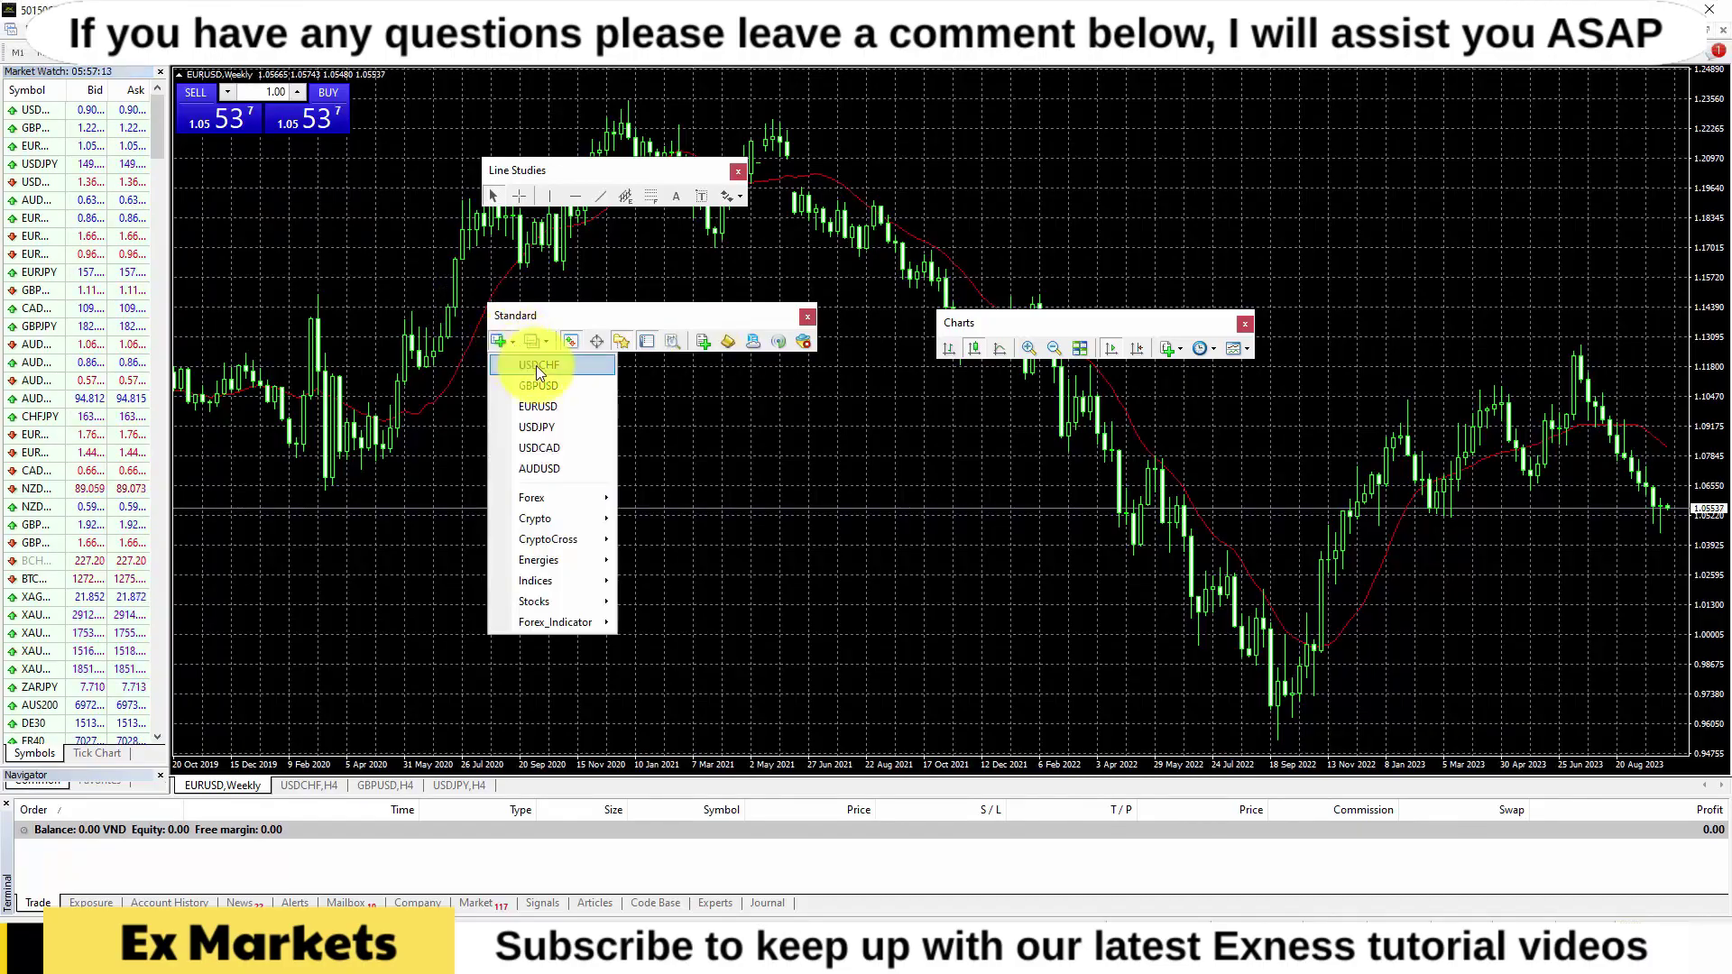
left_click(718, 321)
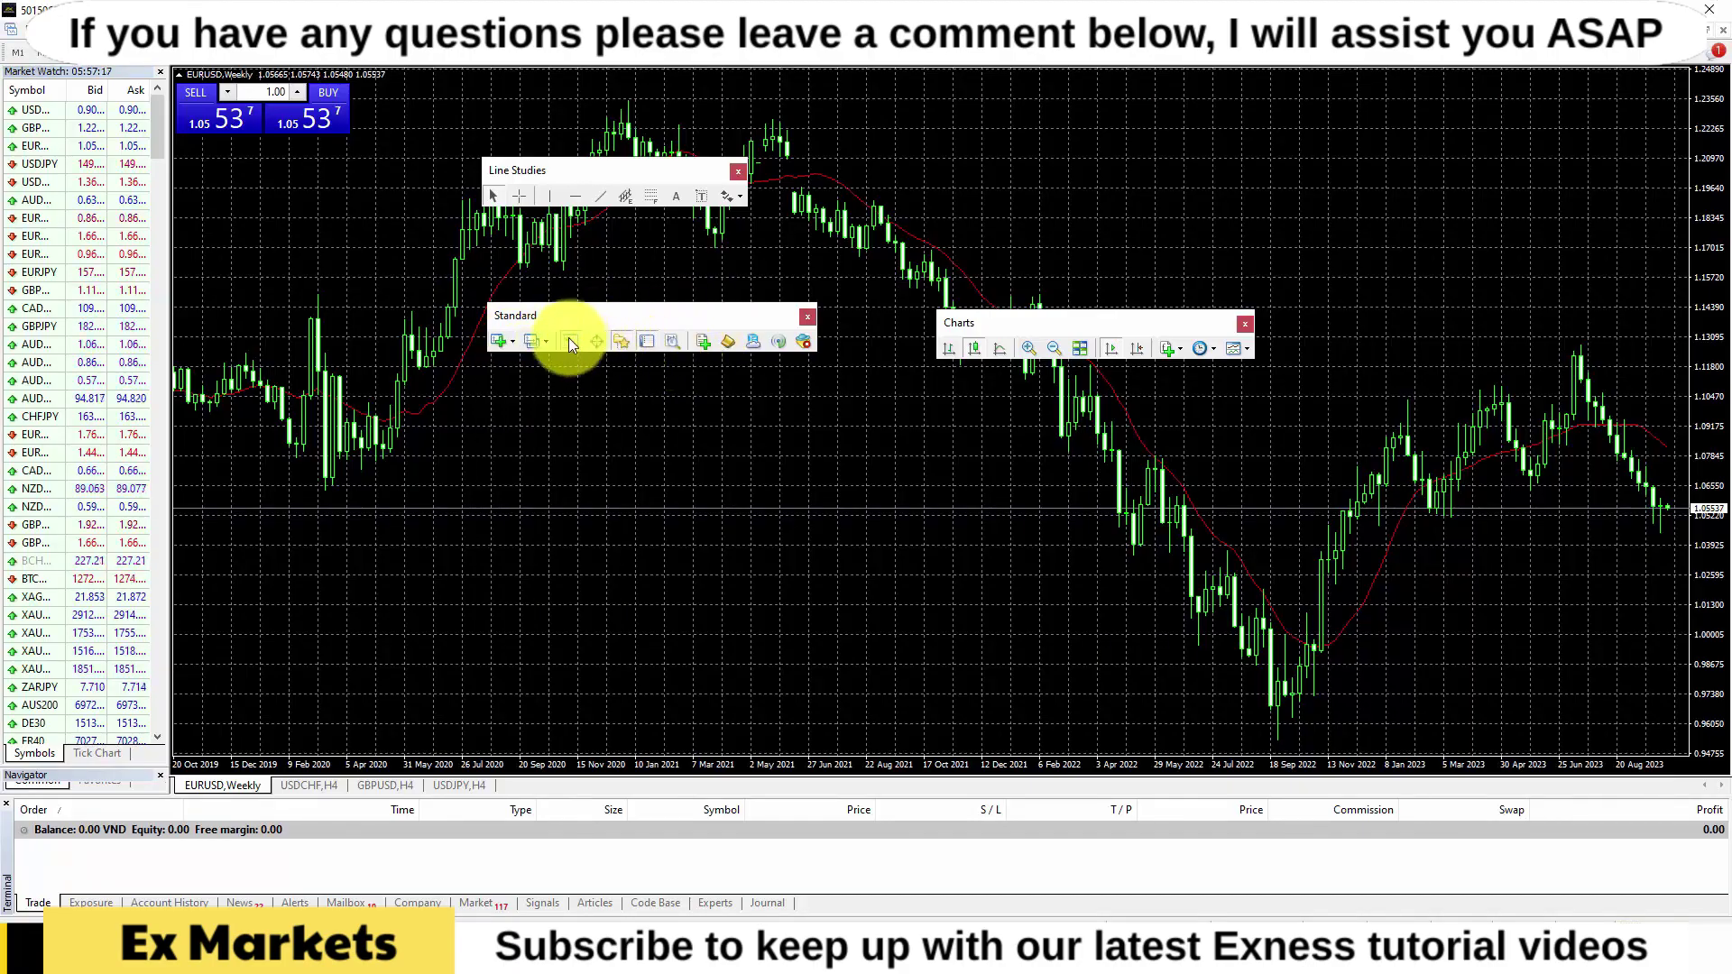